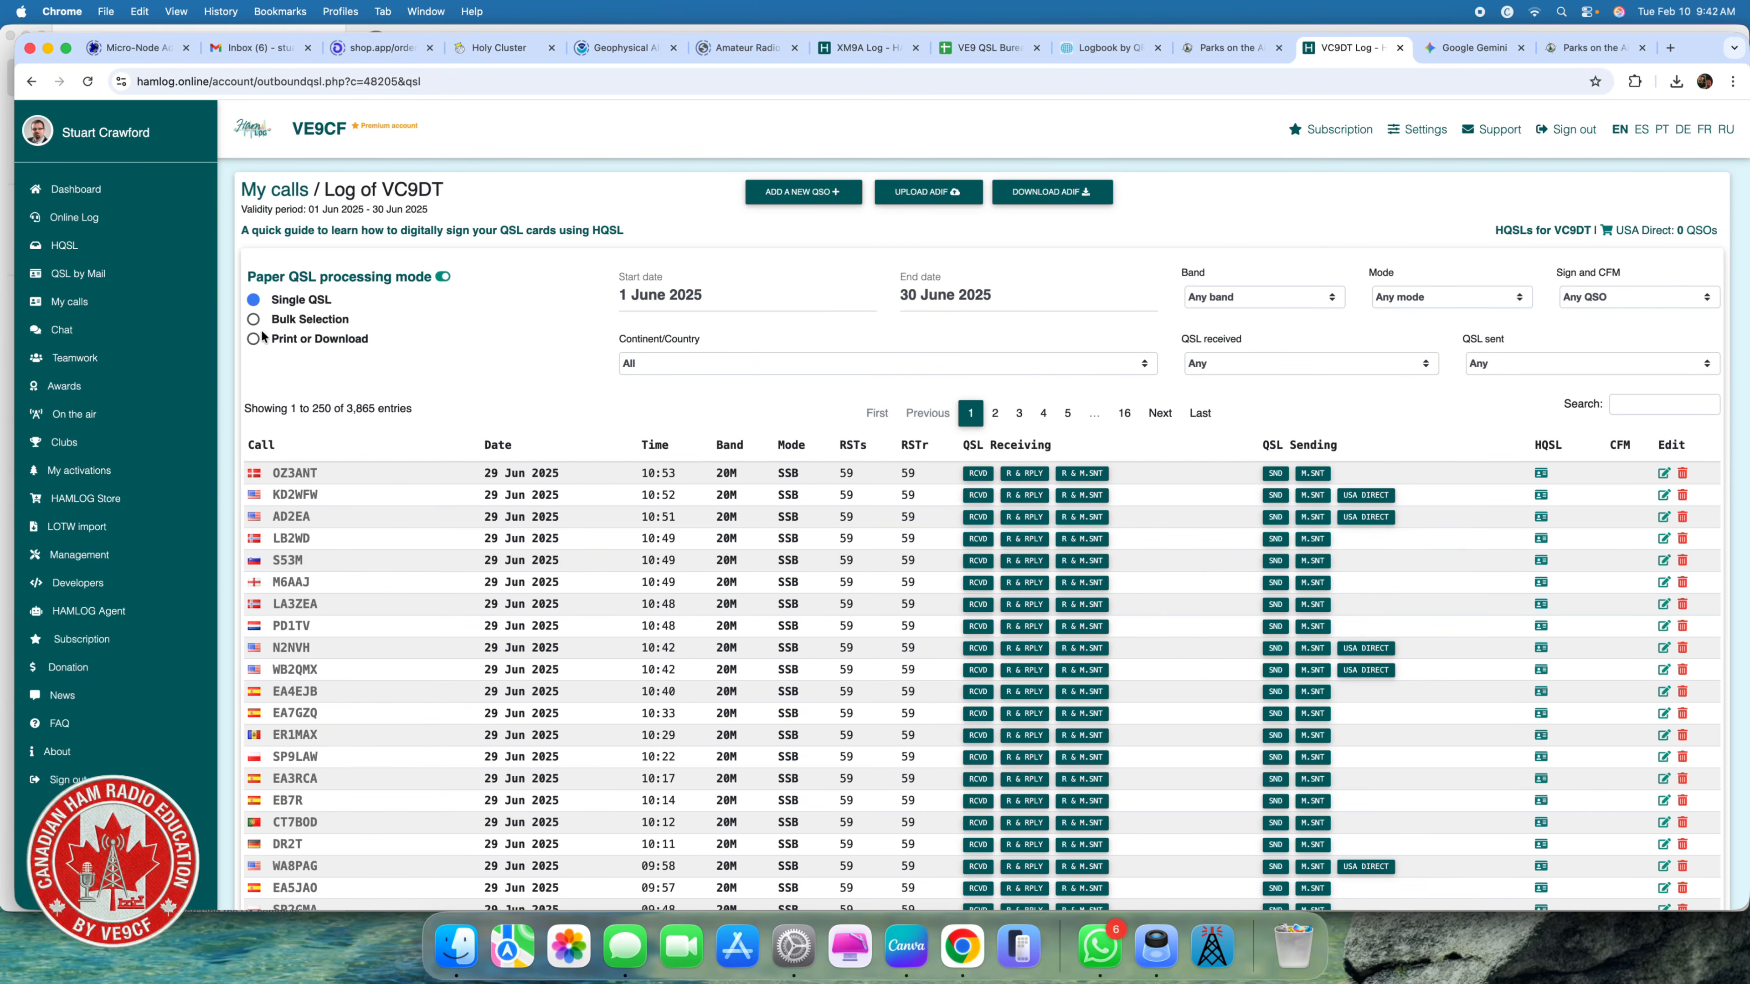
Open the QSL labels page of the past callsign VC9DT and set paper QSL processing to bulk selection.
left_click(253, 319)
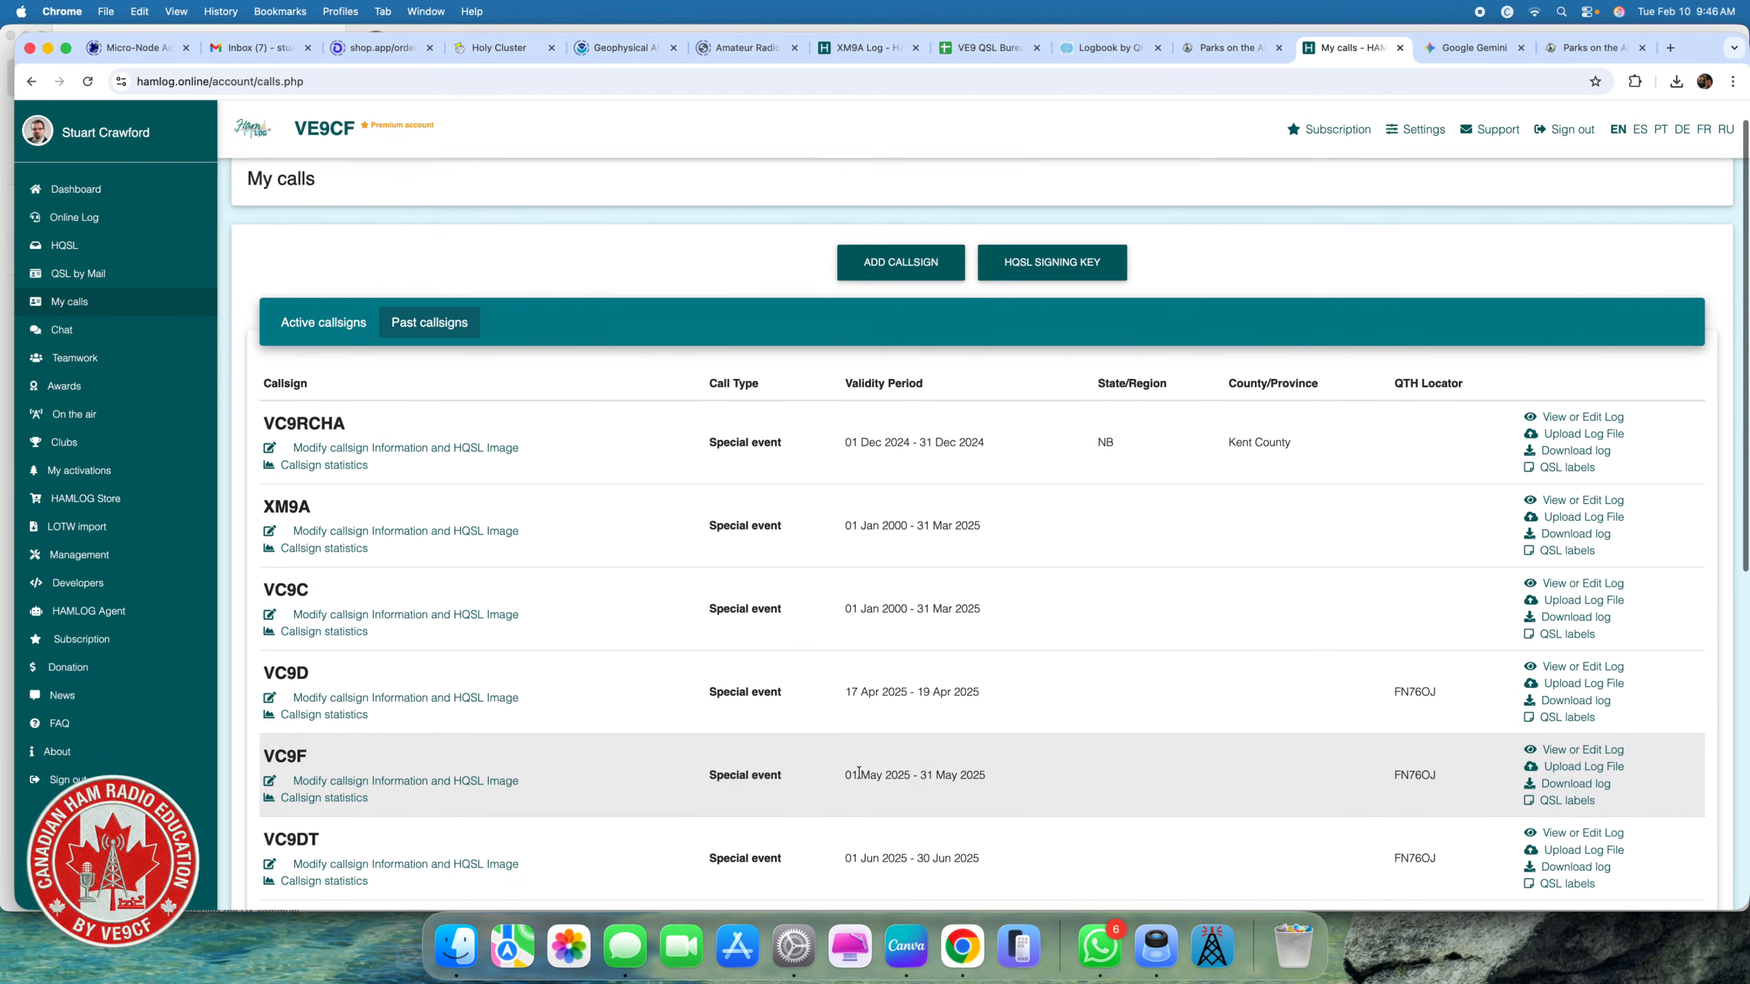
scroll(806, 709, "down", 2)
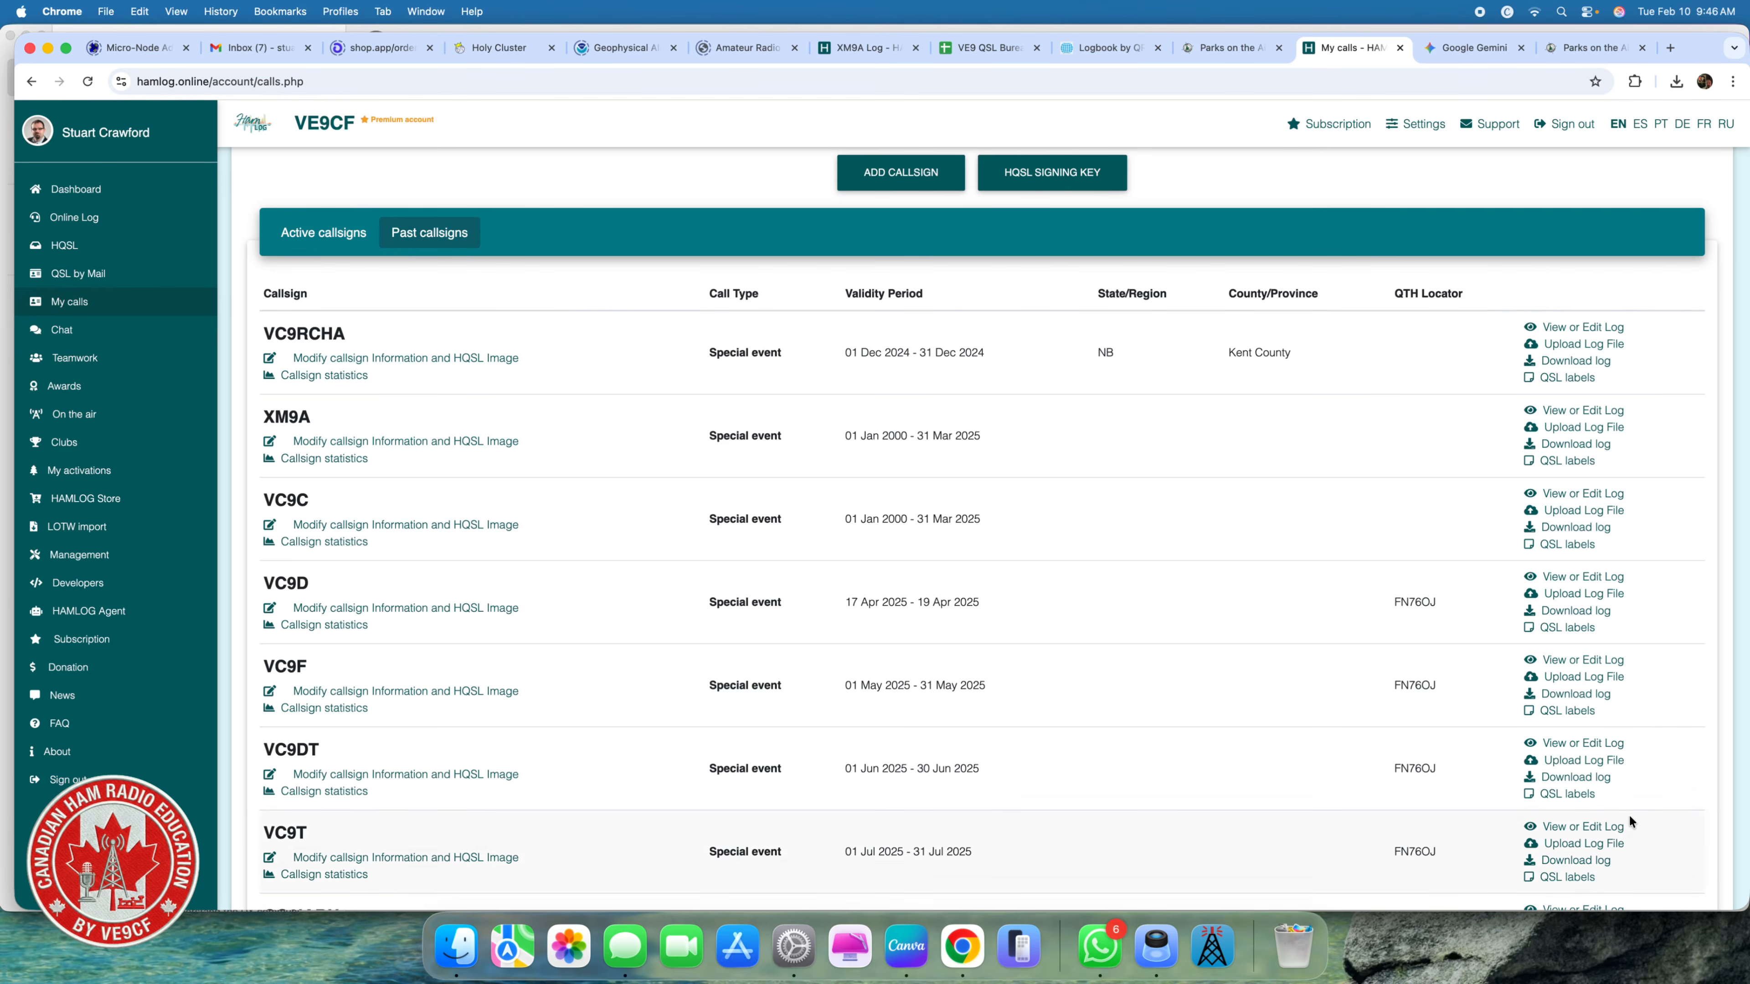
left_click(1564, 792)
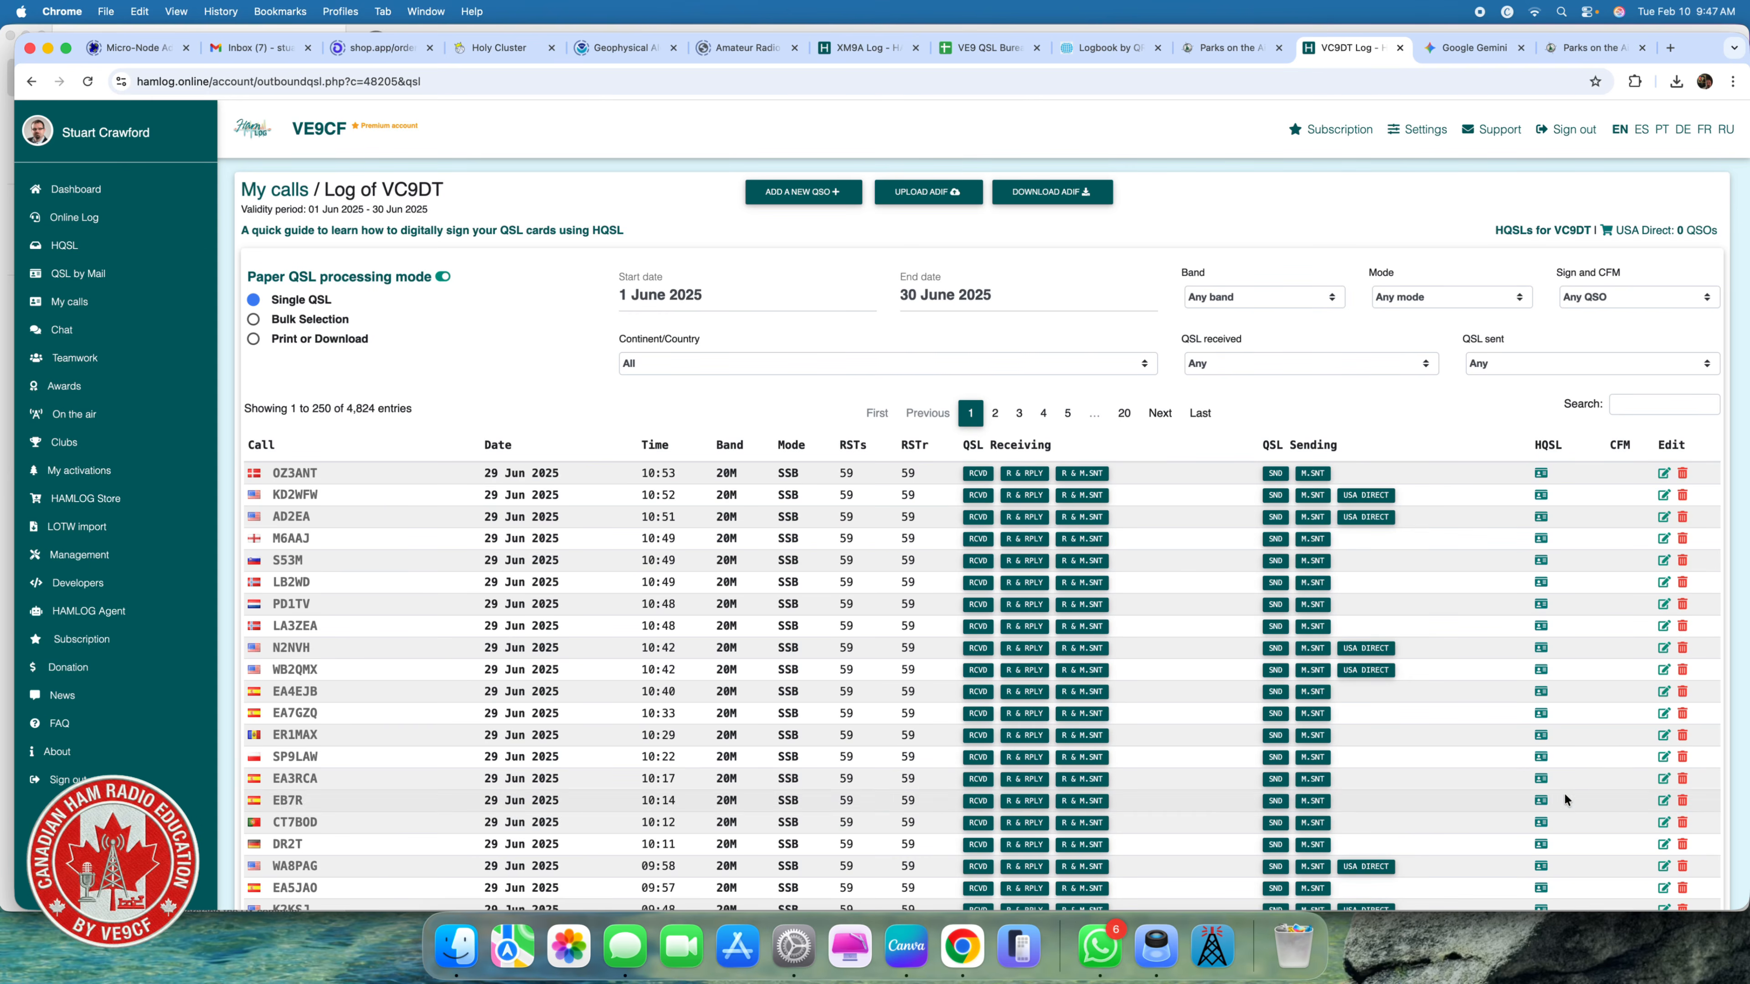
left_click(253, 319)
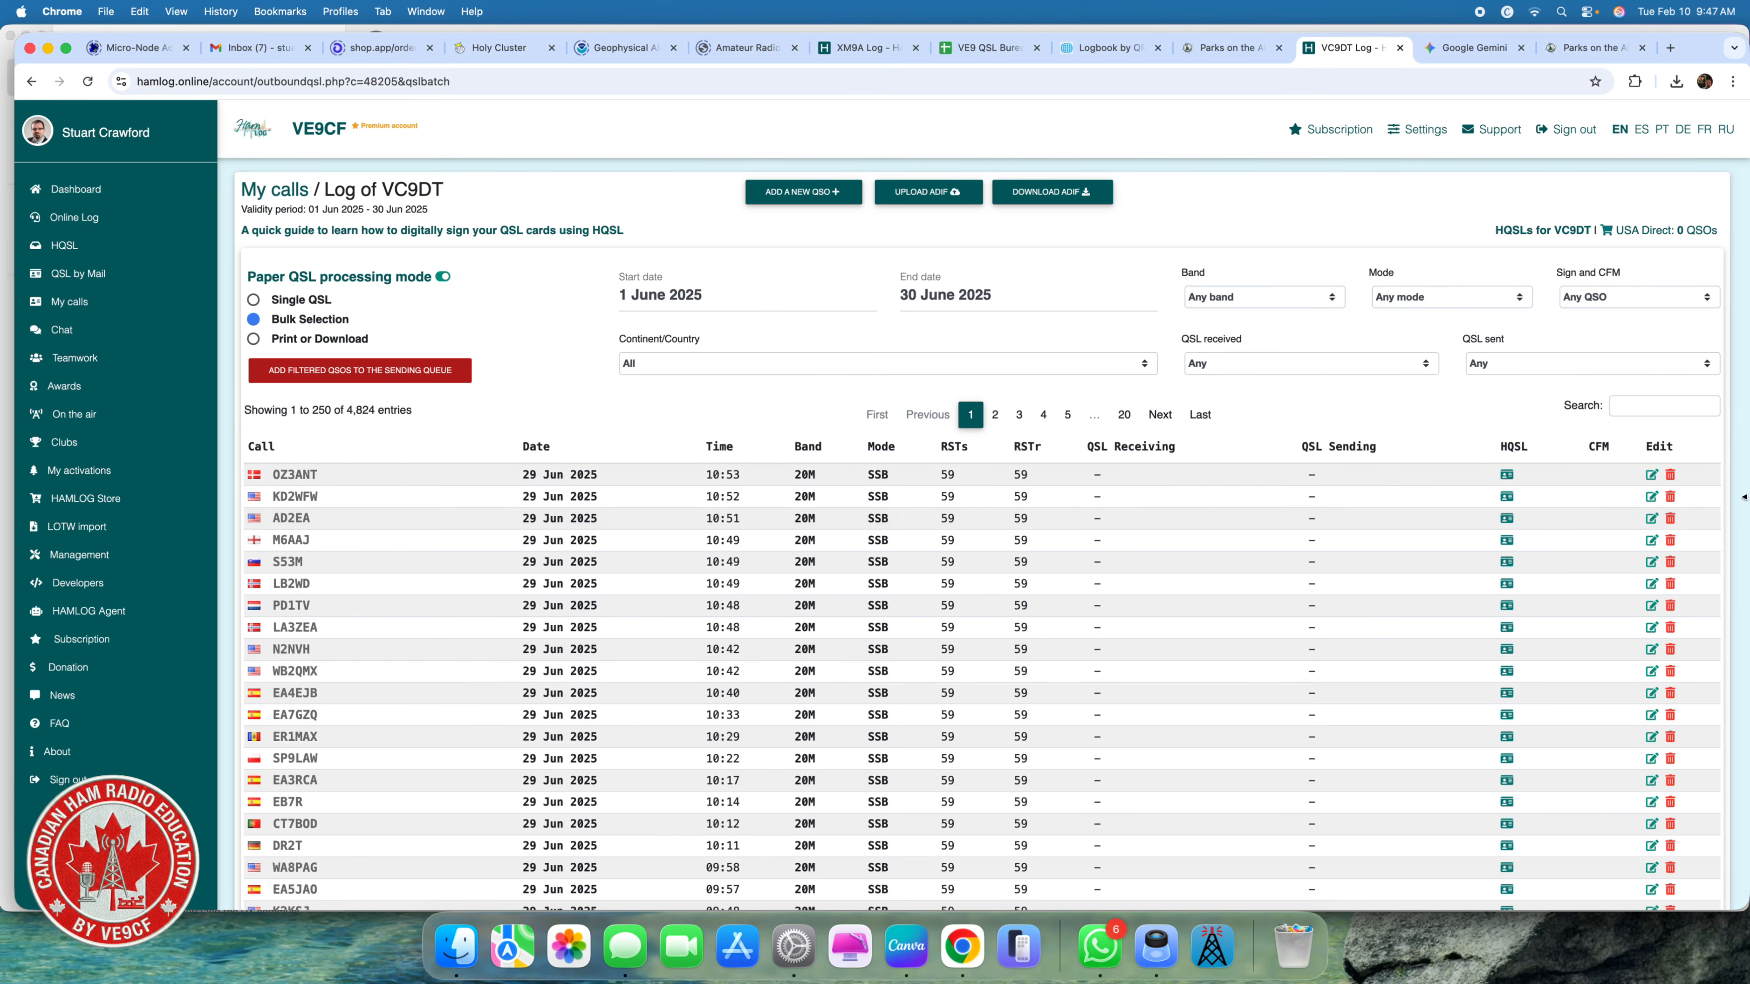
Search the VC9DT log for the callsign ON4VT.
left_click(1642, 400)
type("o")
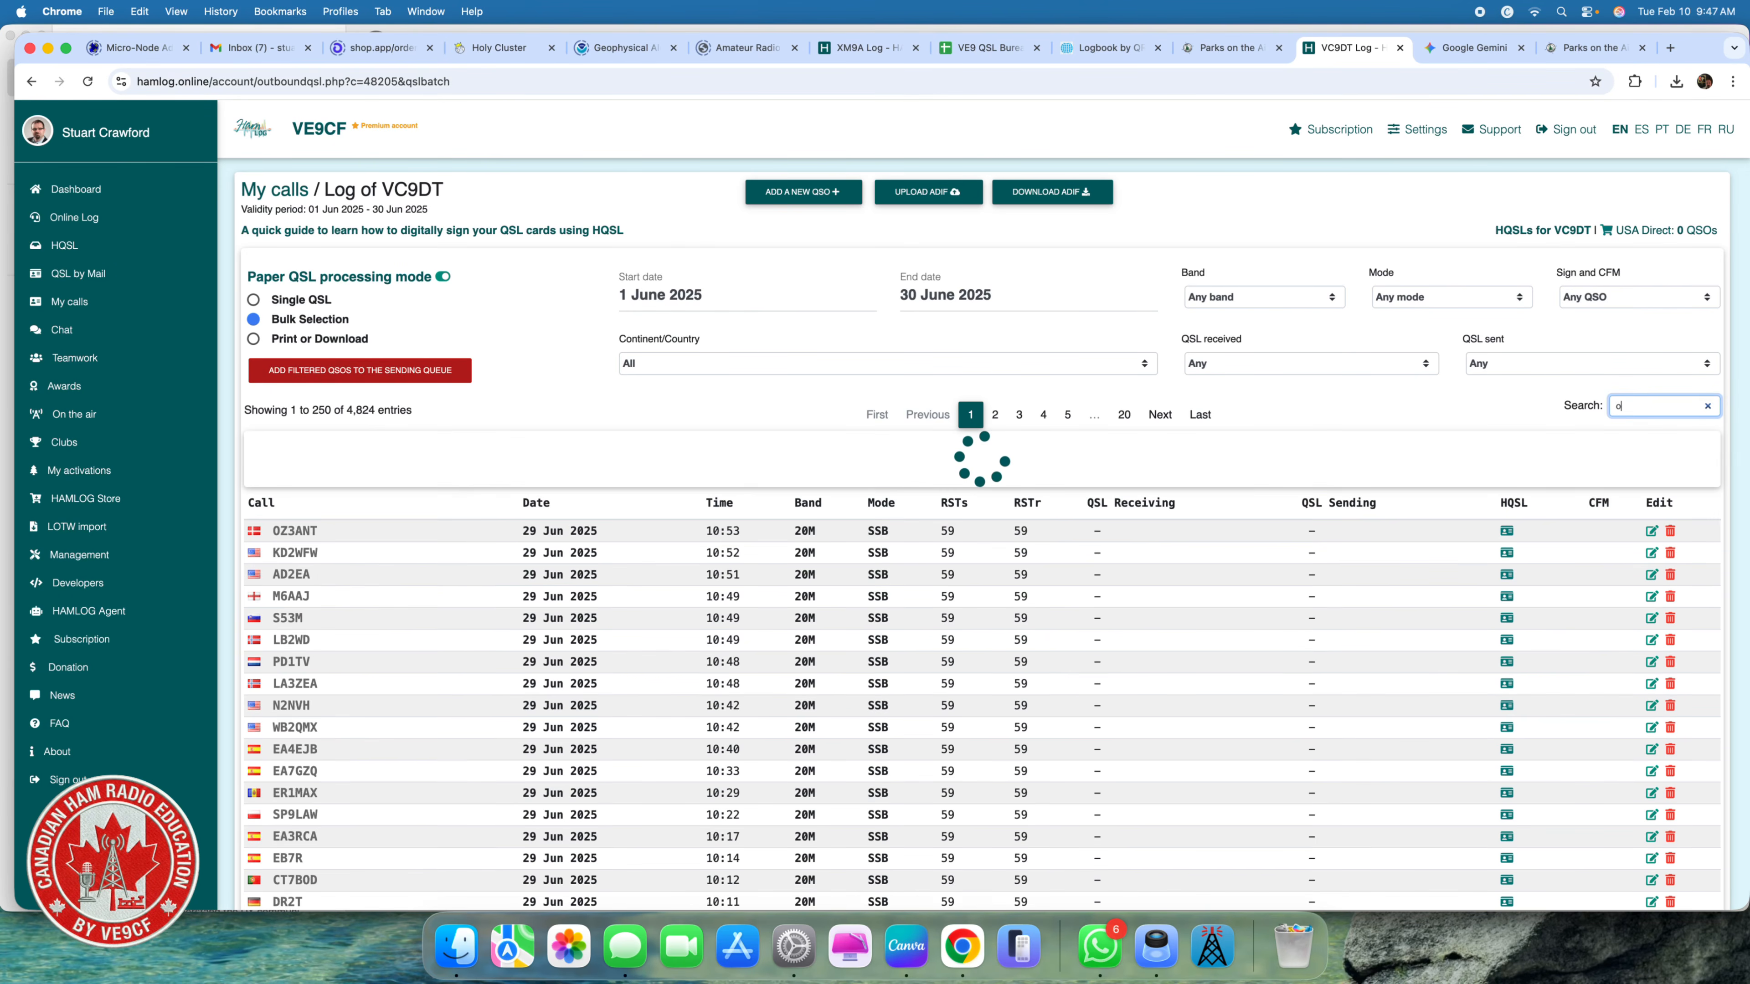
type("n4vt")
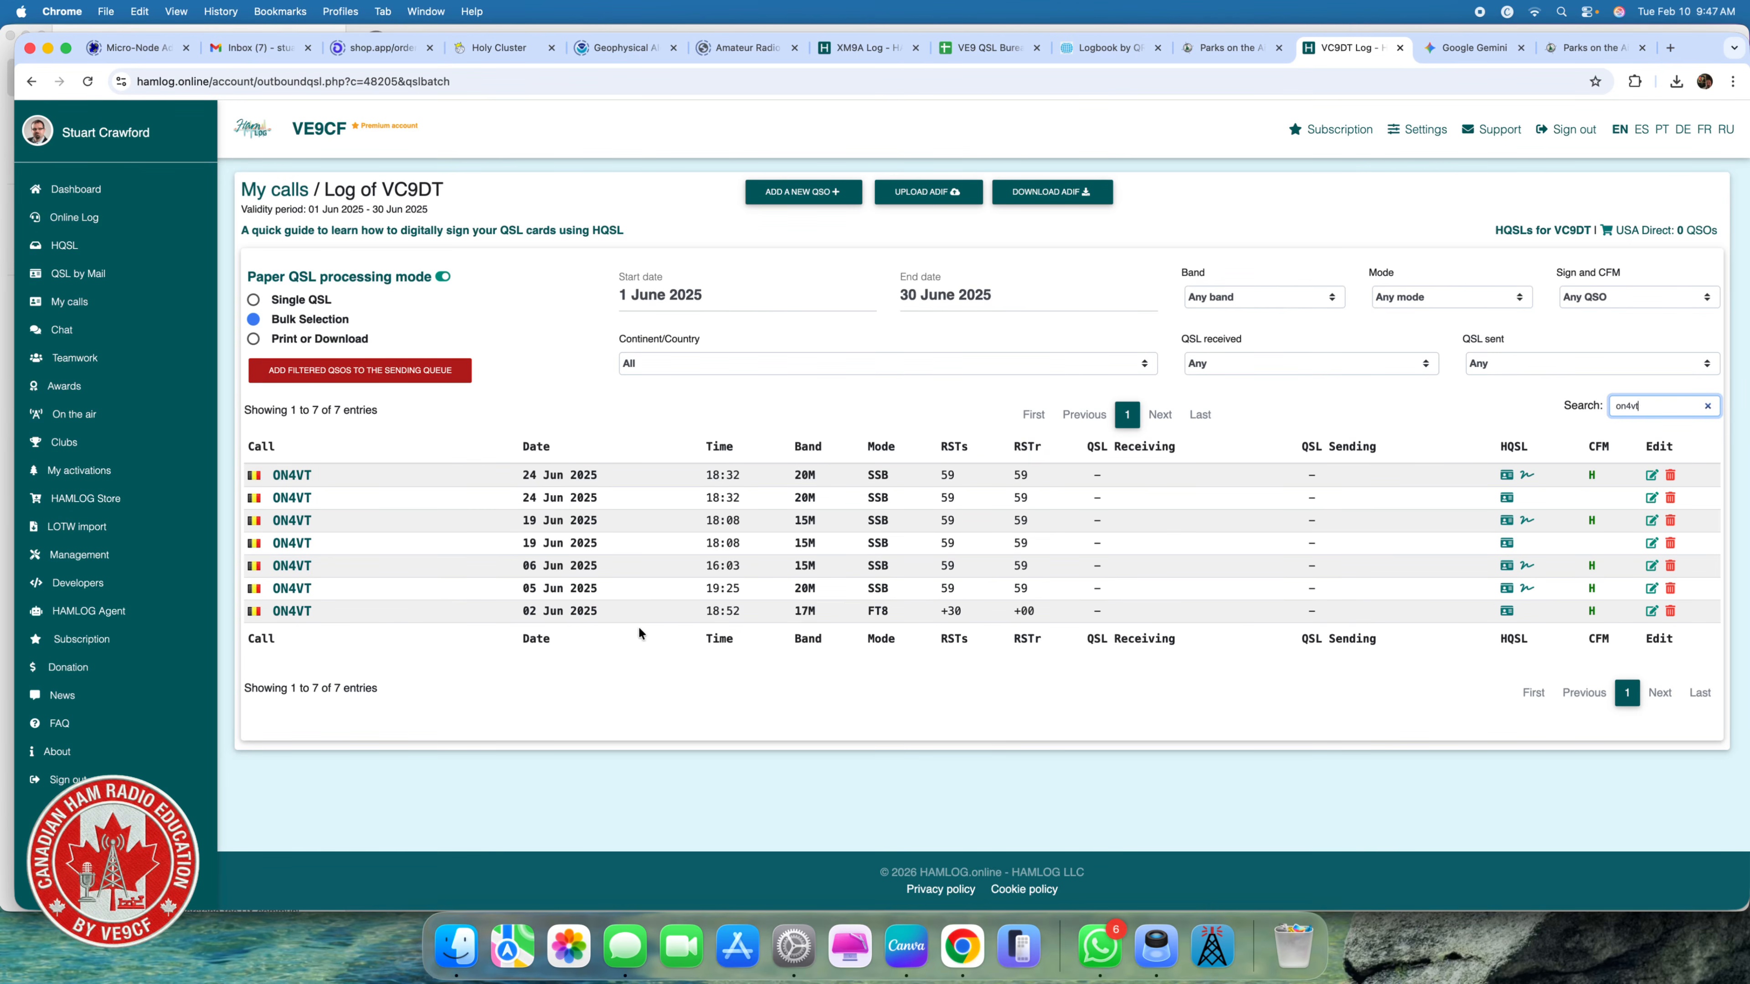
left_click(1651, 611)
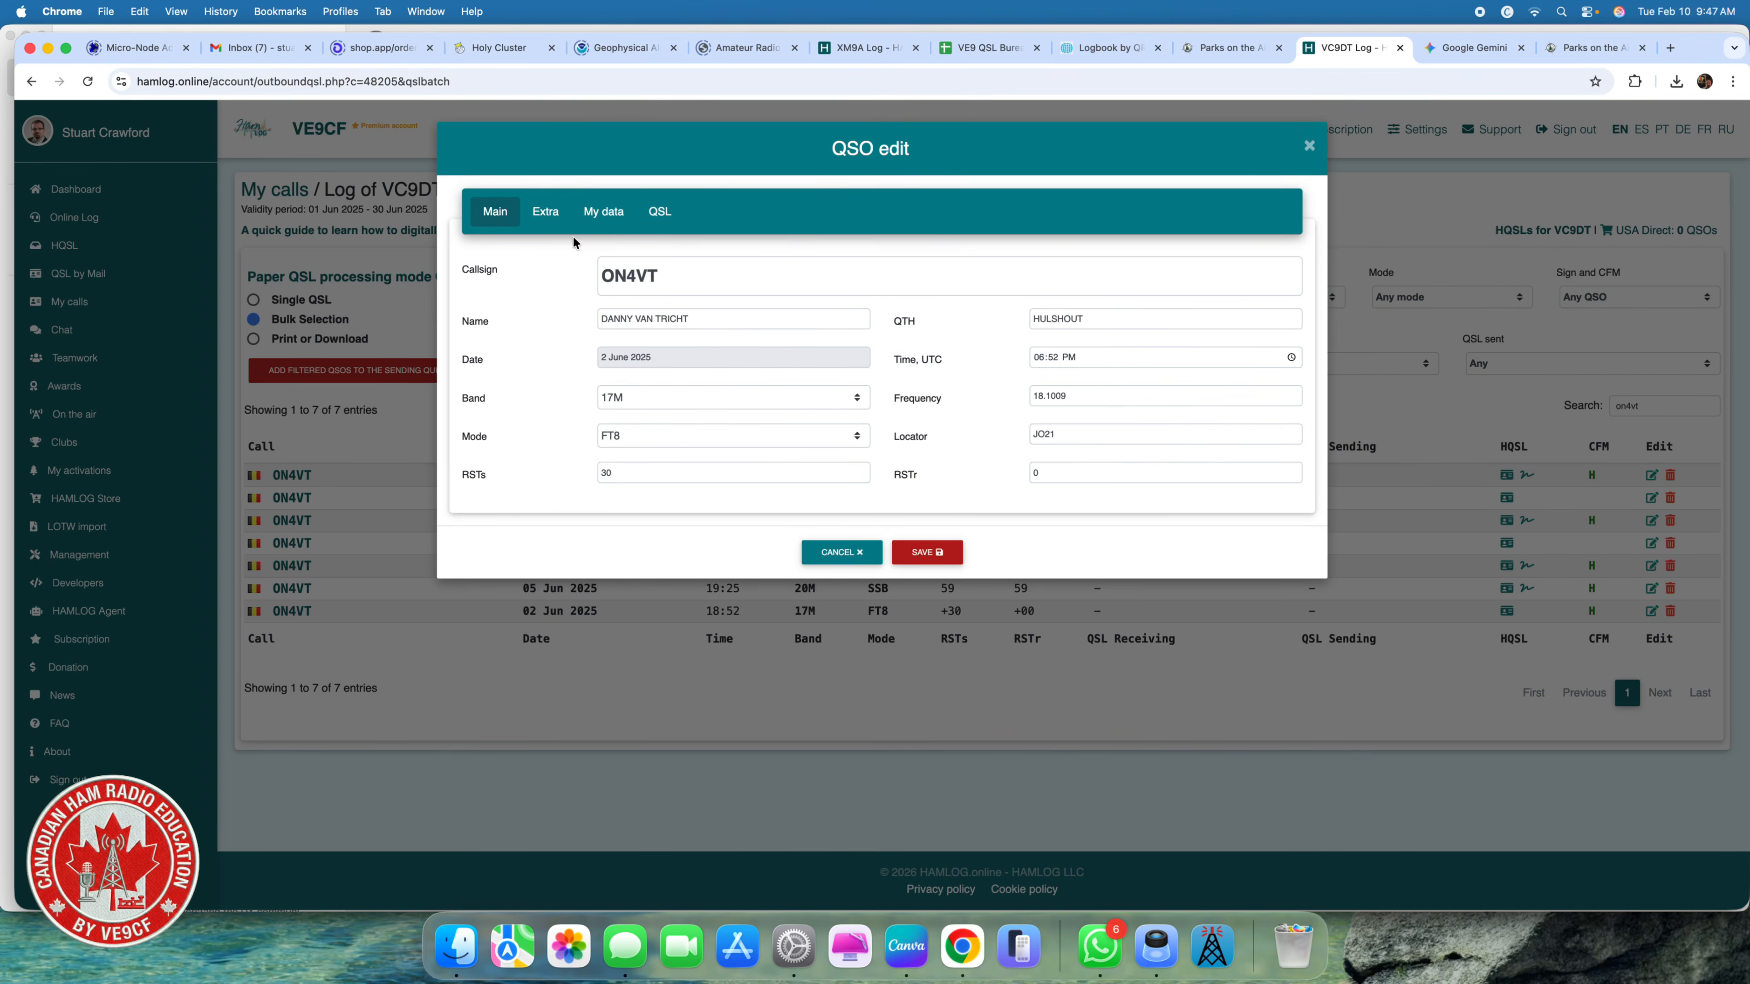
left_click(597, 213)
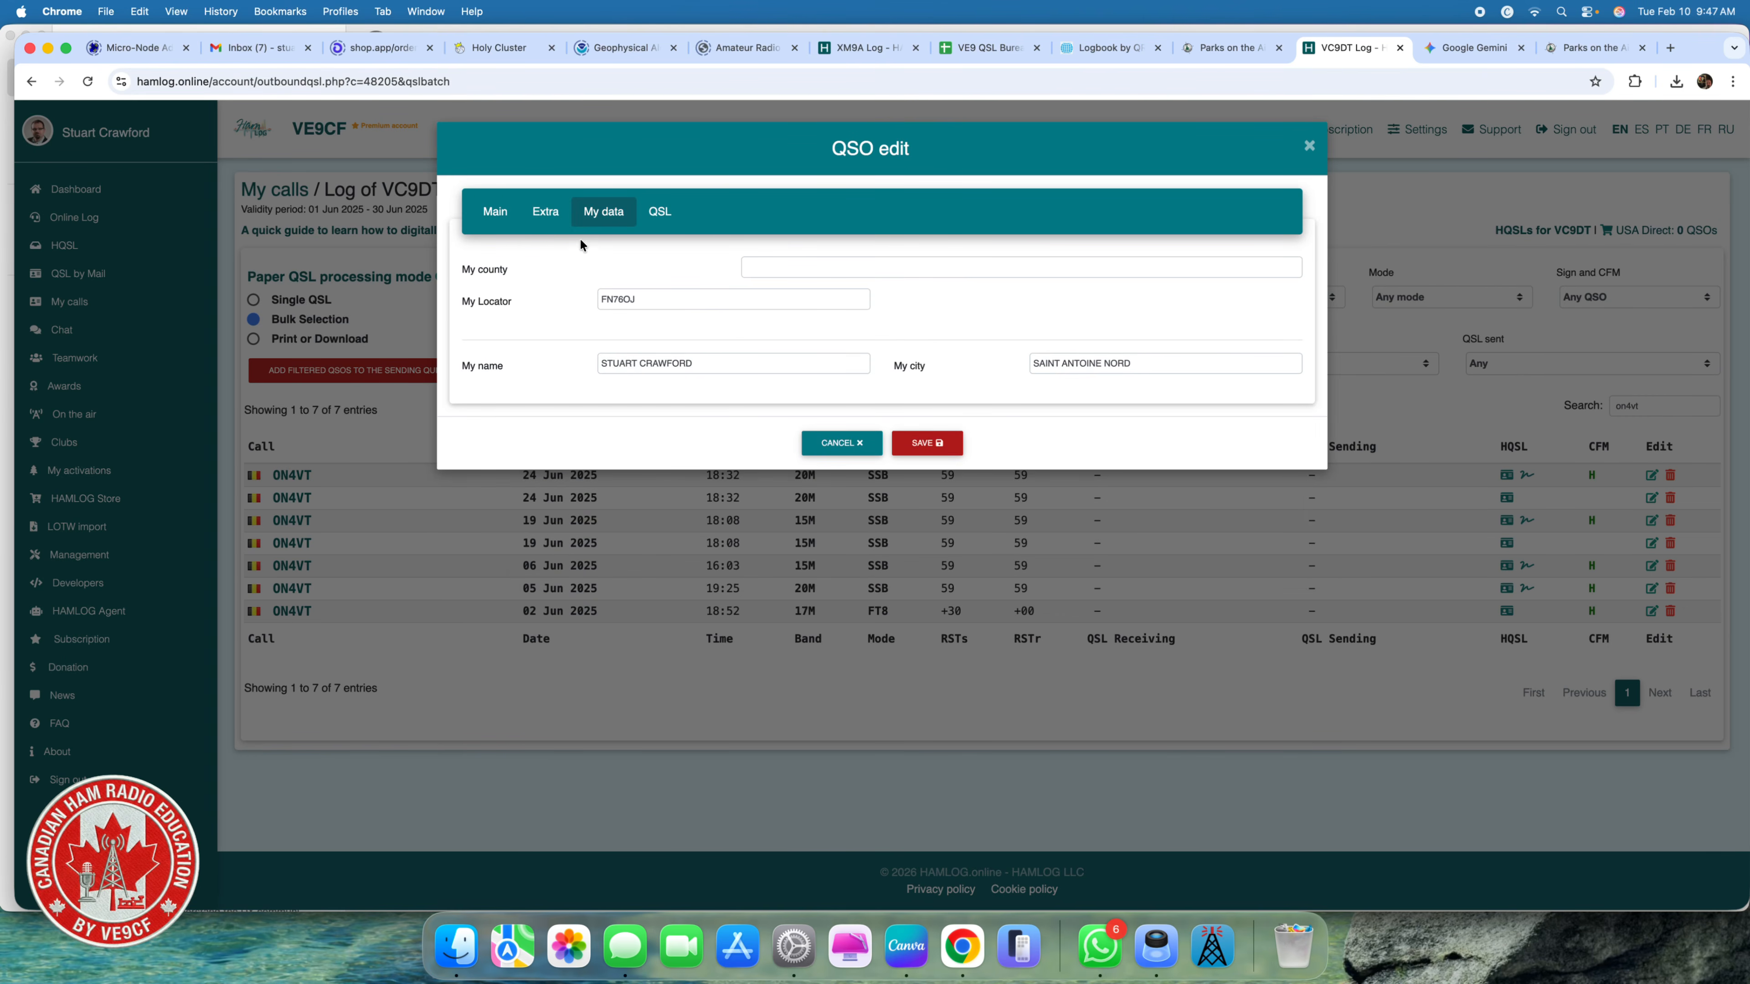
left_click_drag(547, 218, 573, 229)
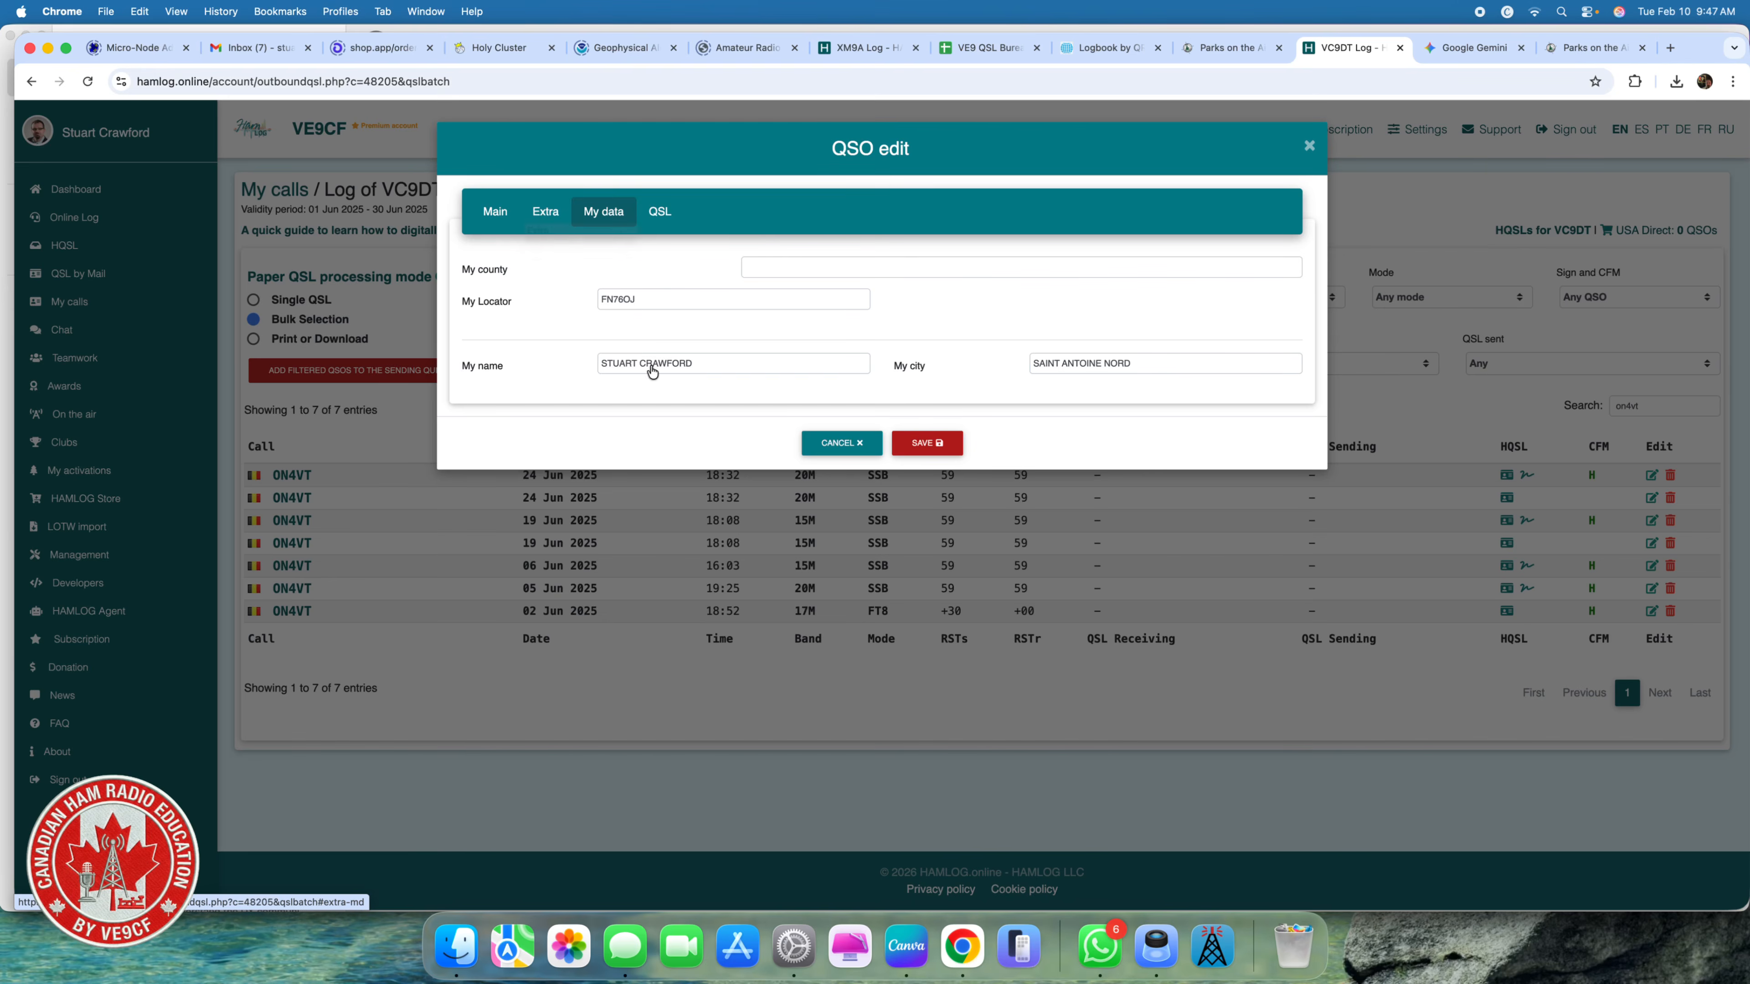
left_click(529, 215)
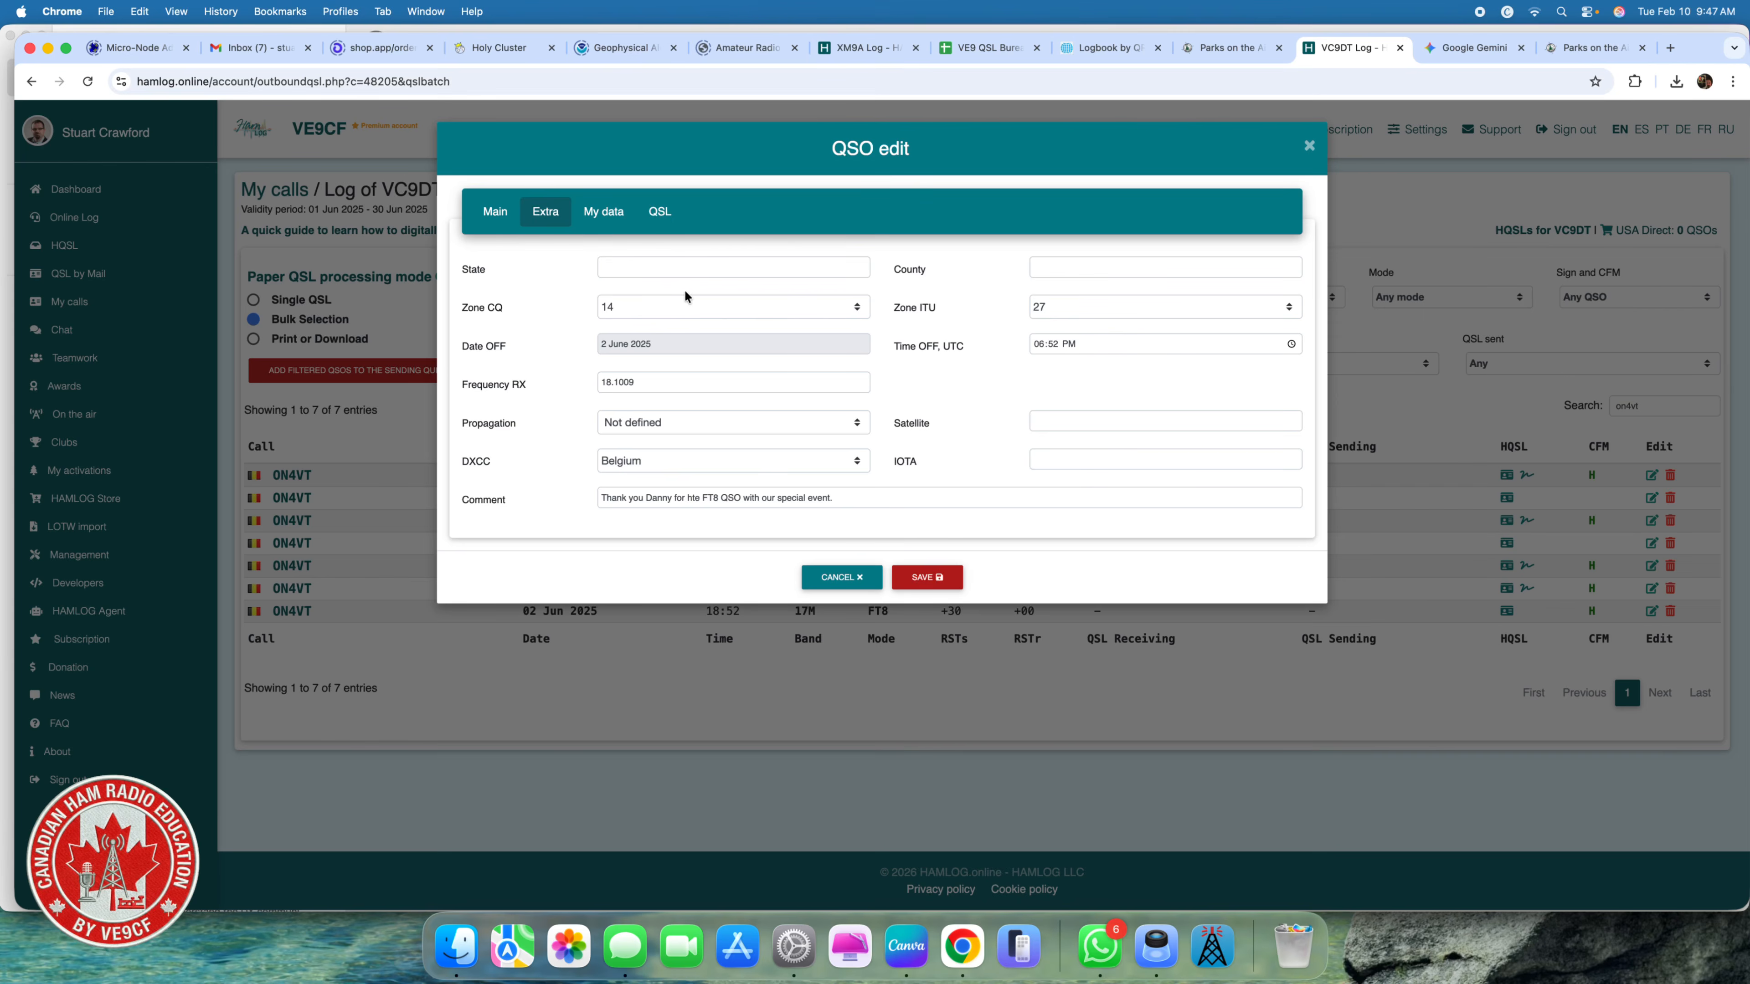
left_click(661, 213)
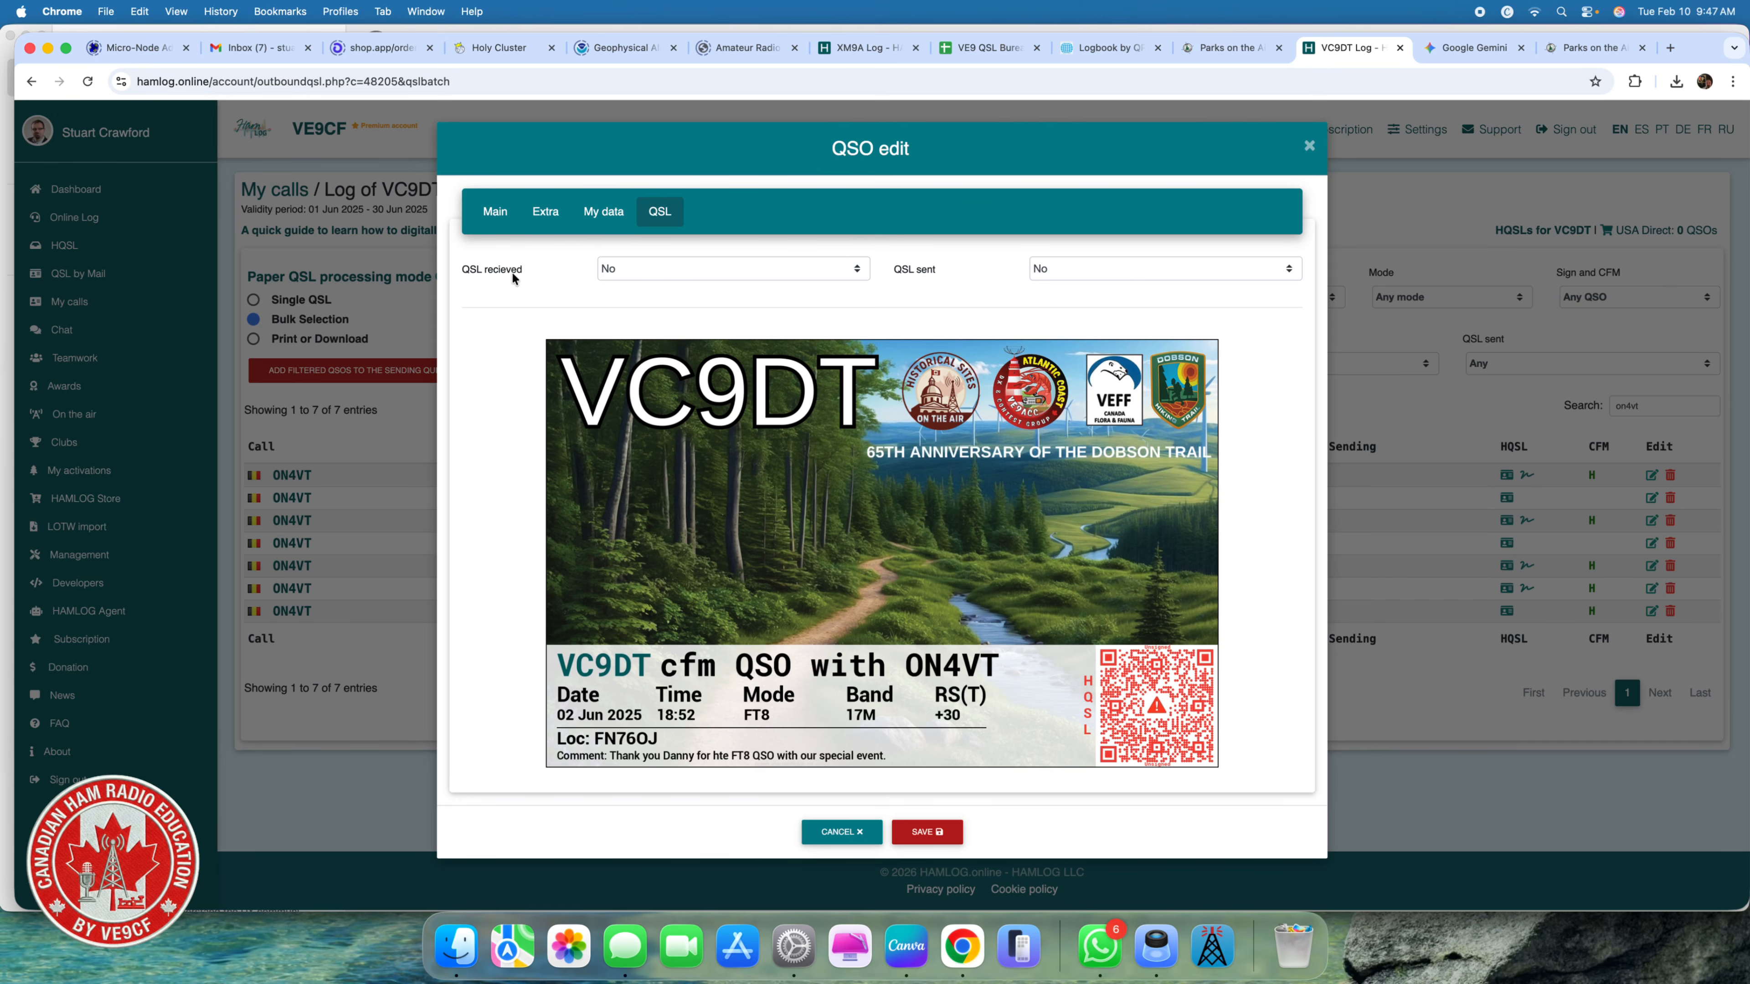
left_click(662, 269)
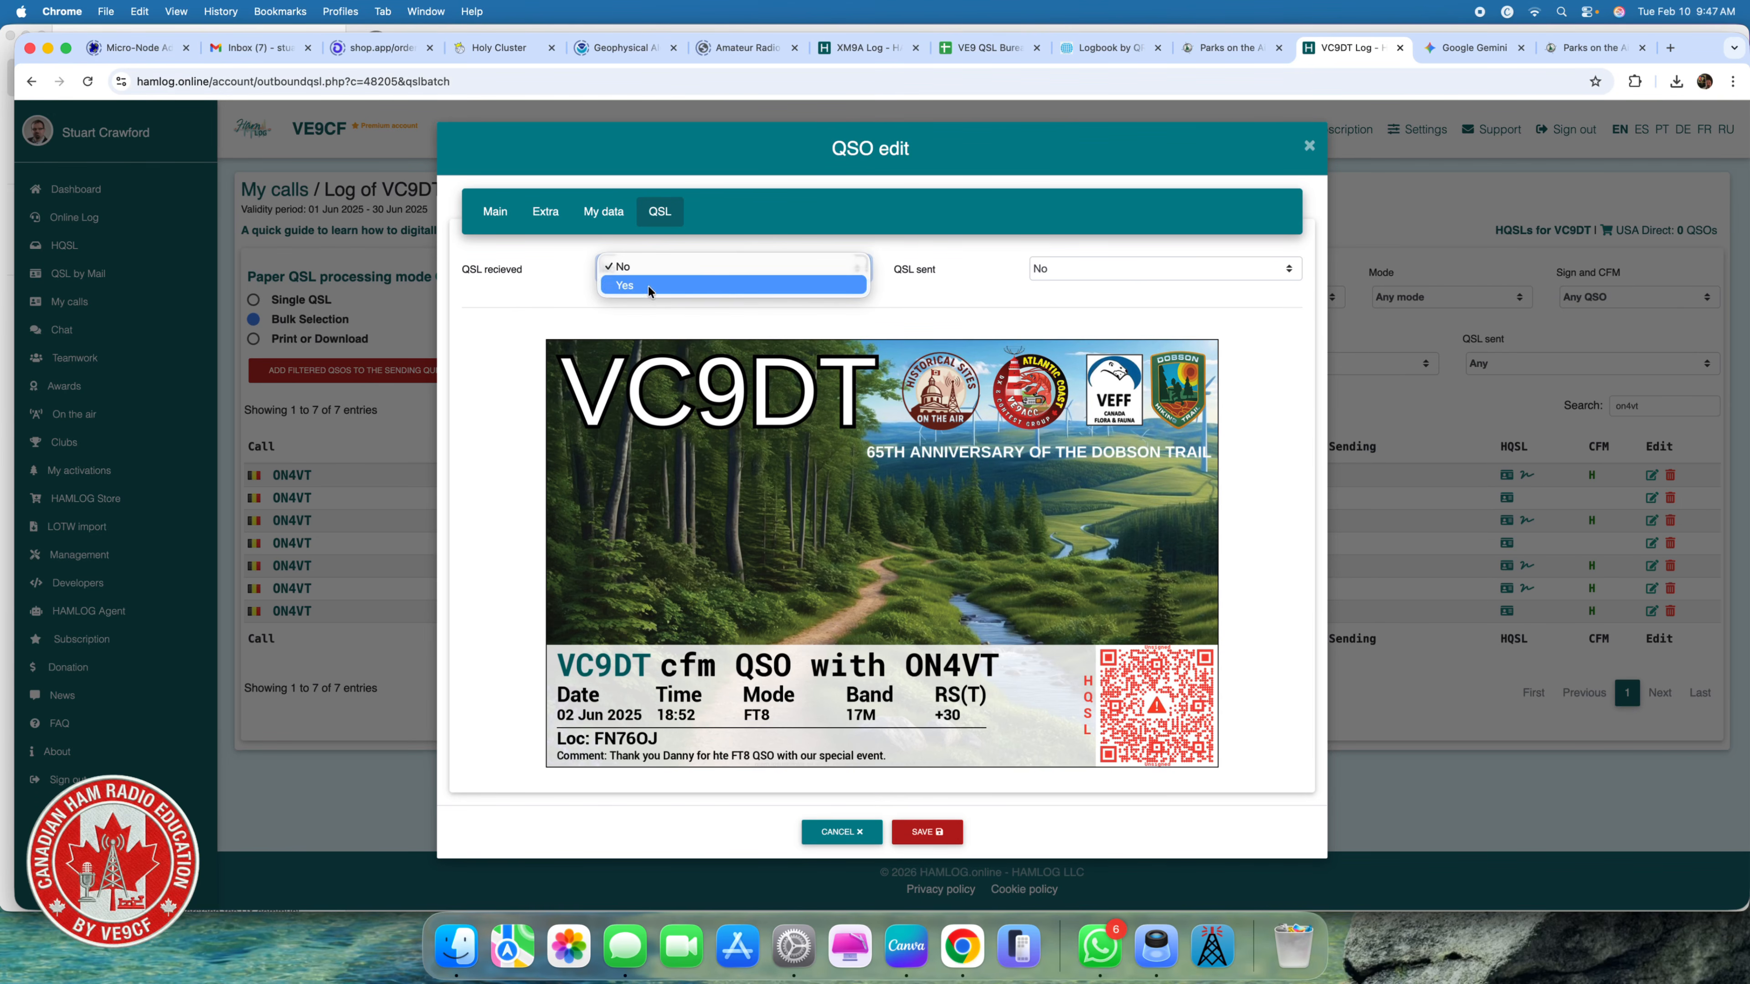
left_click(637, 293)
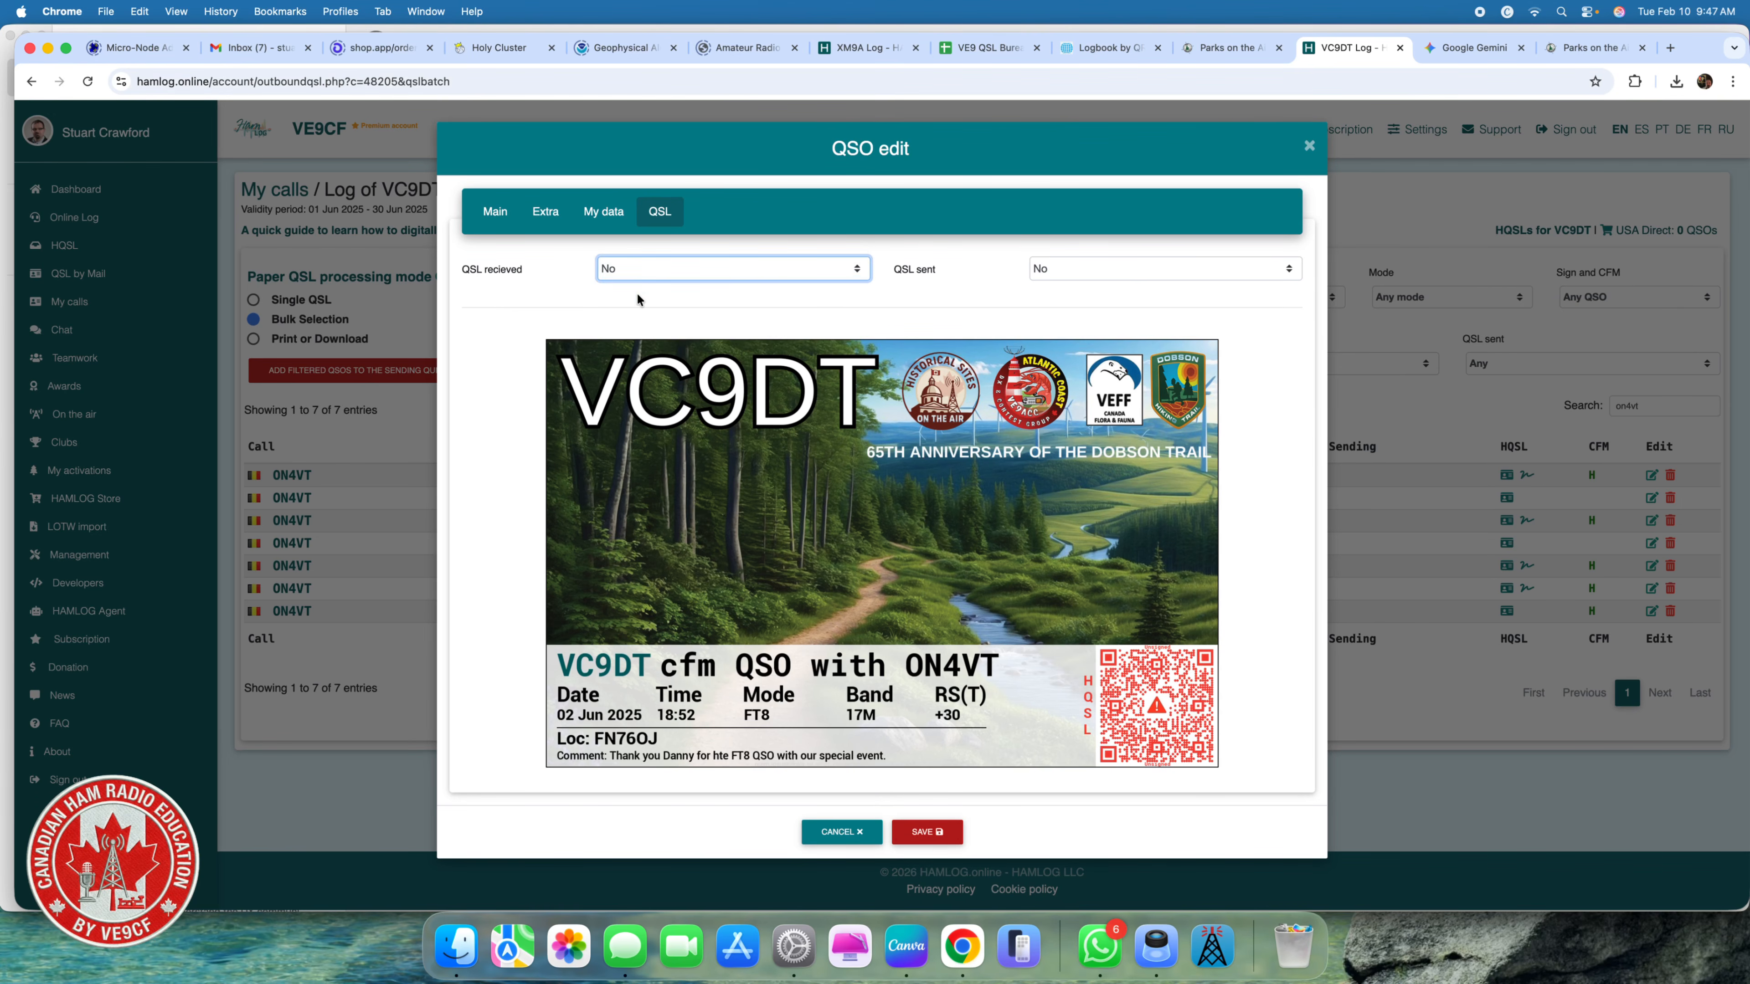
left_click(1065, 270)
left_click(1070, 309)
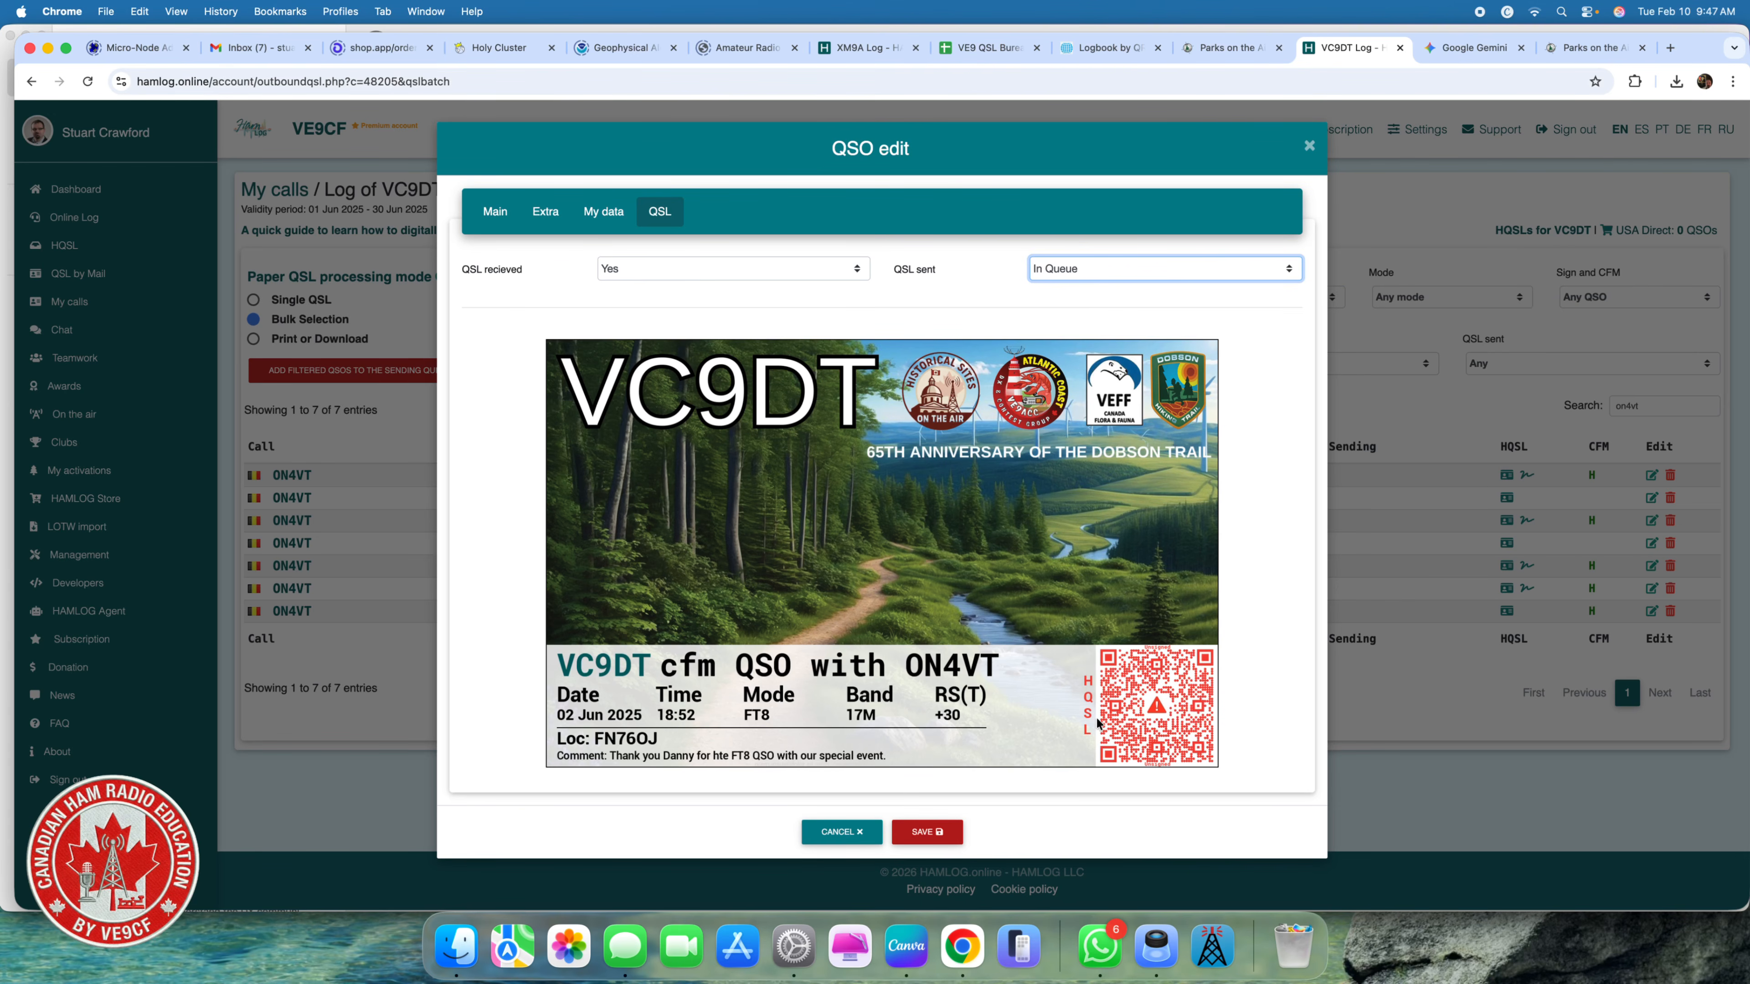
left_click(923, 833)
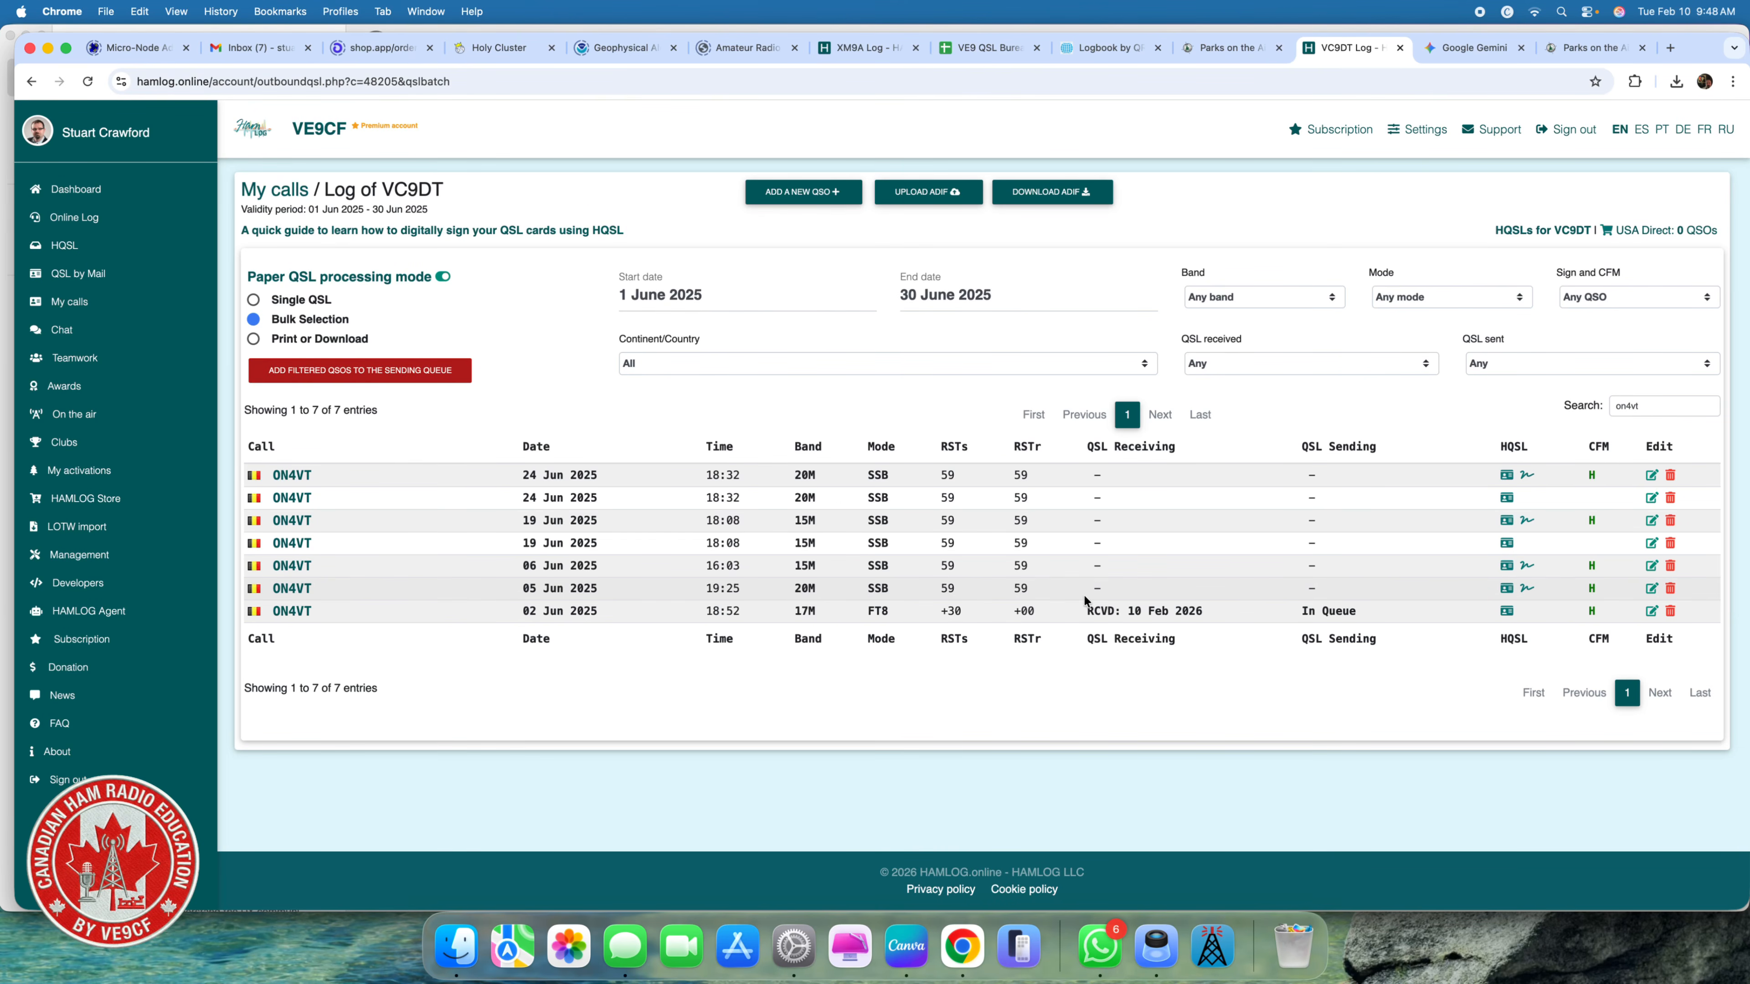
Mark the 05 Jun 2025 ON4VT QSO as QSL received Yes and QSL sent In Queue, and save it.
left_click(1652, 588)
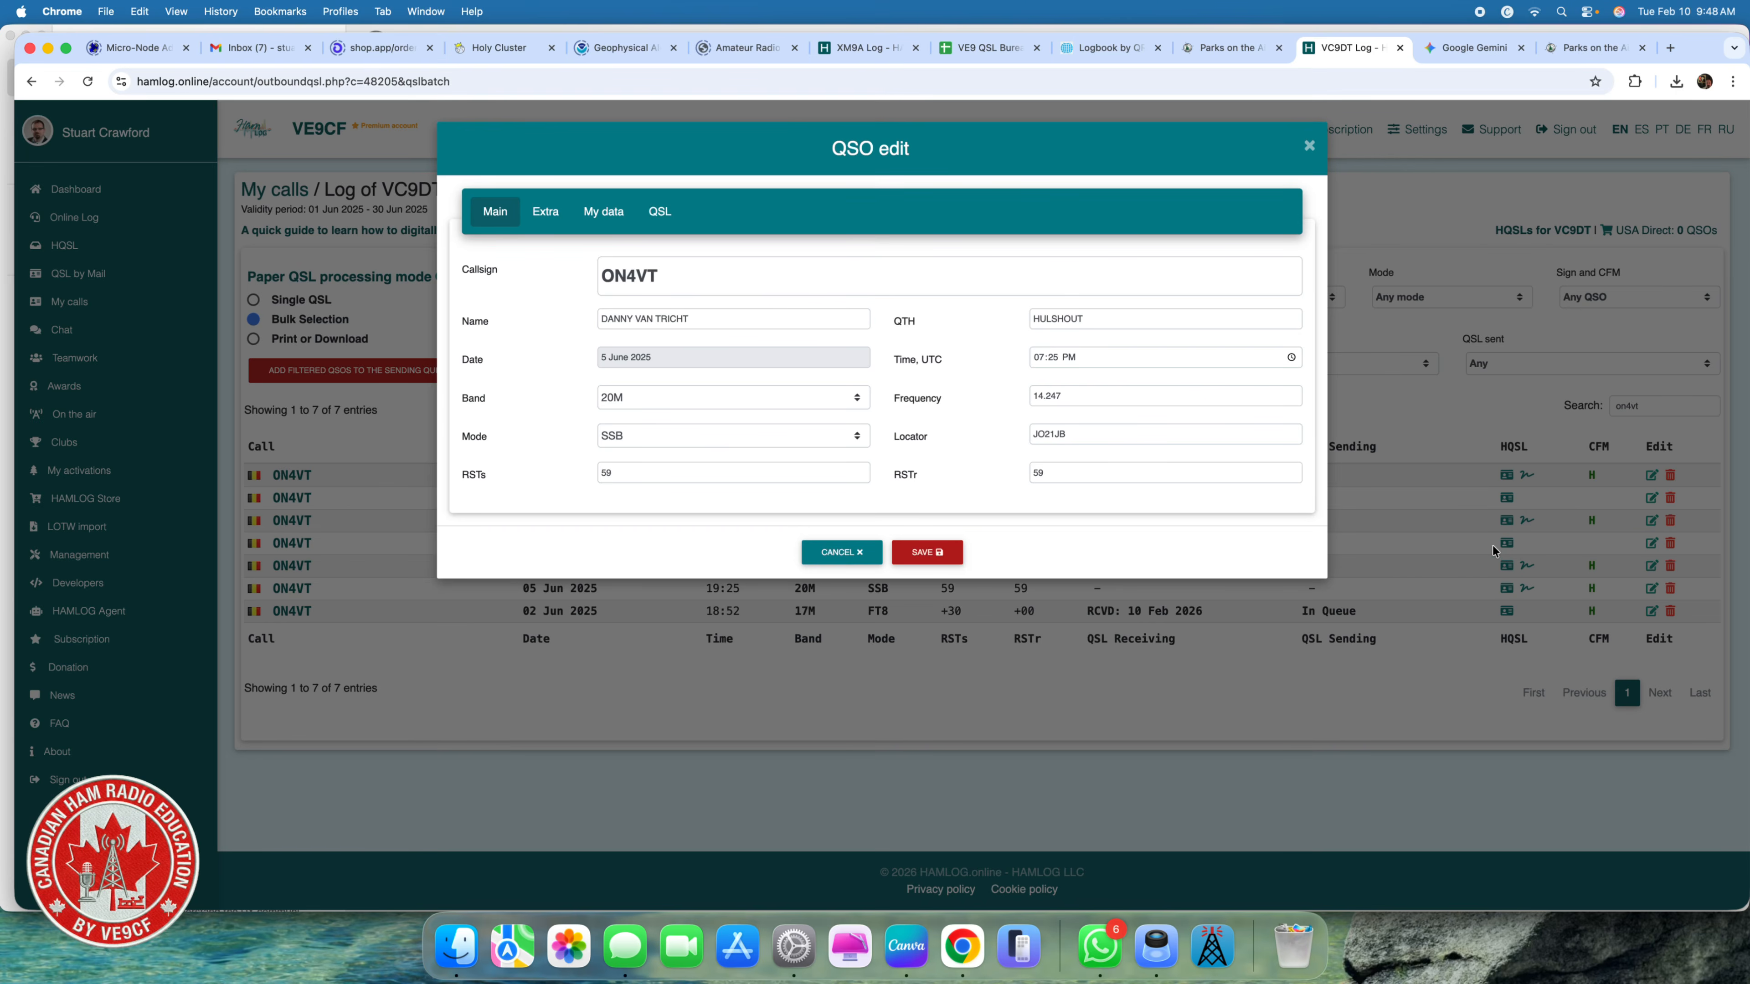
left_click(656, 213)
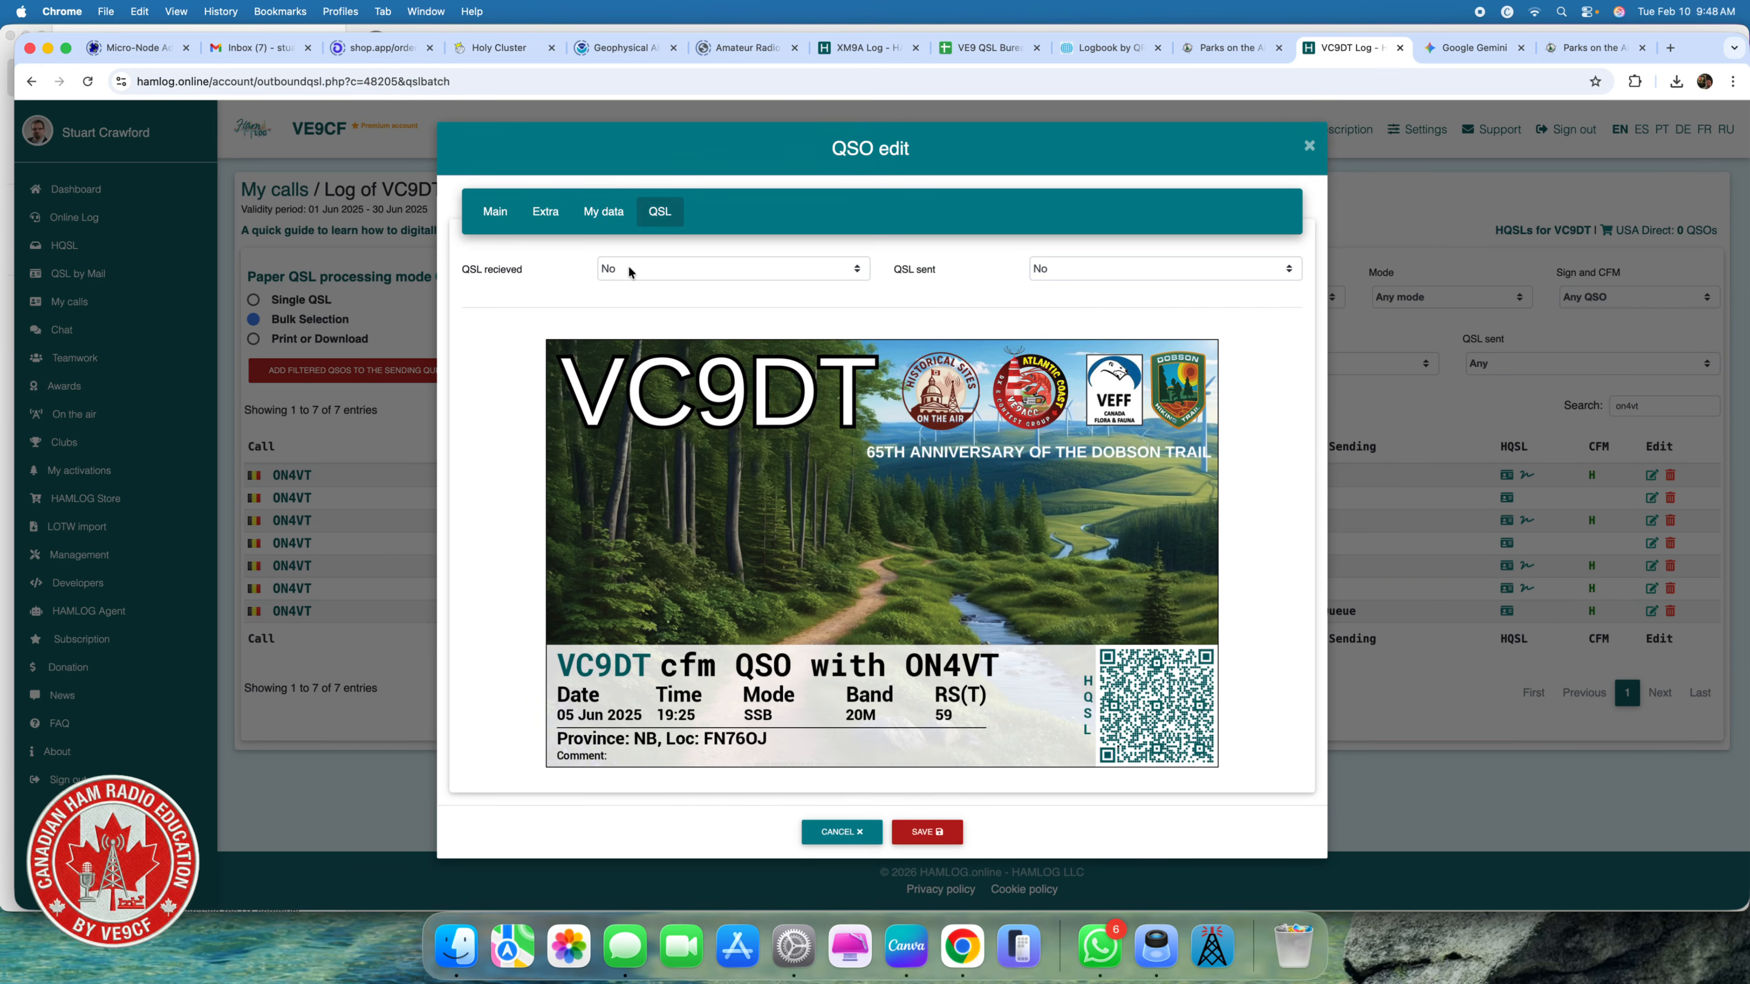
left_click(627, 267)
left_click(634, 286)
left_click(1136, 273)
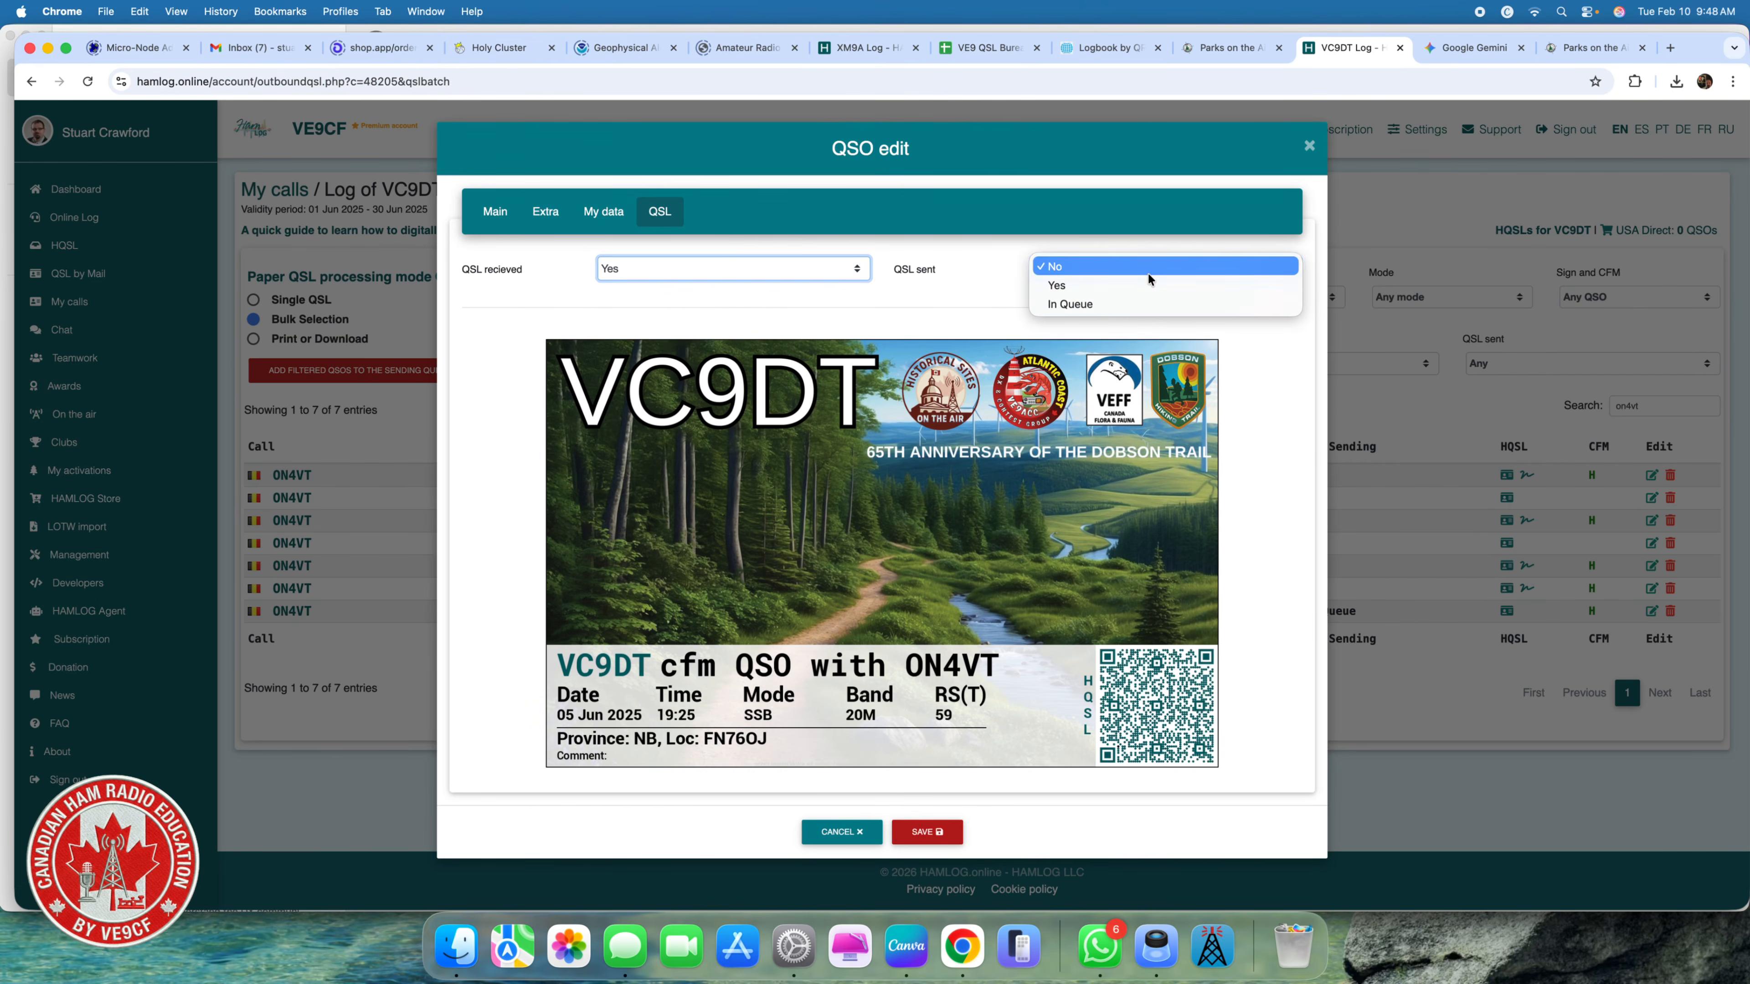
left_click(1112, 308)
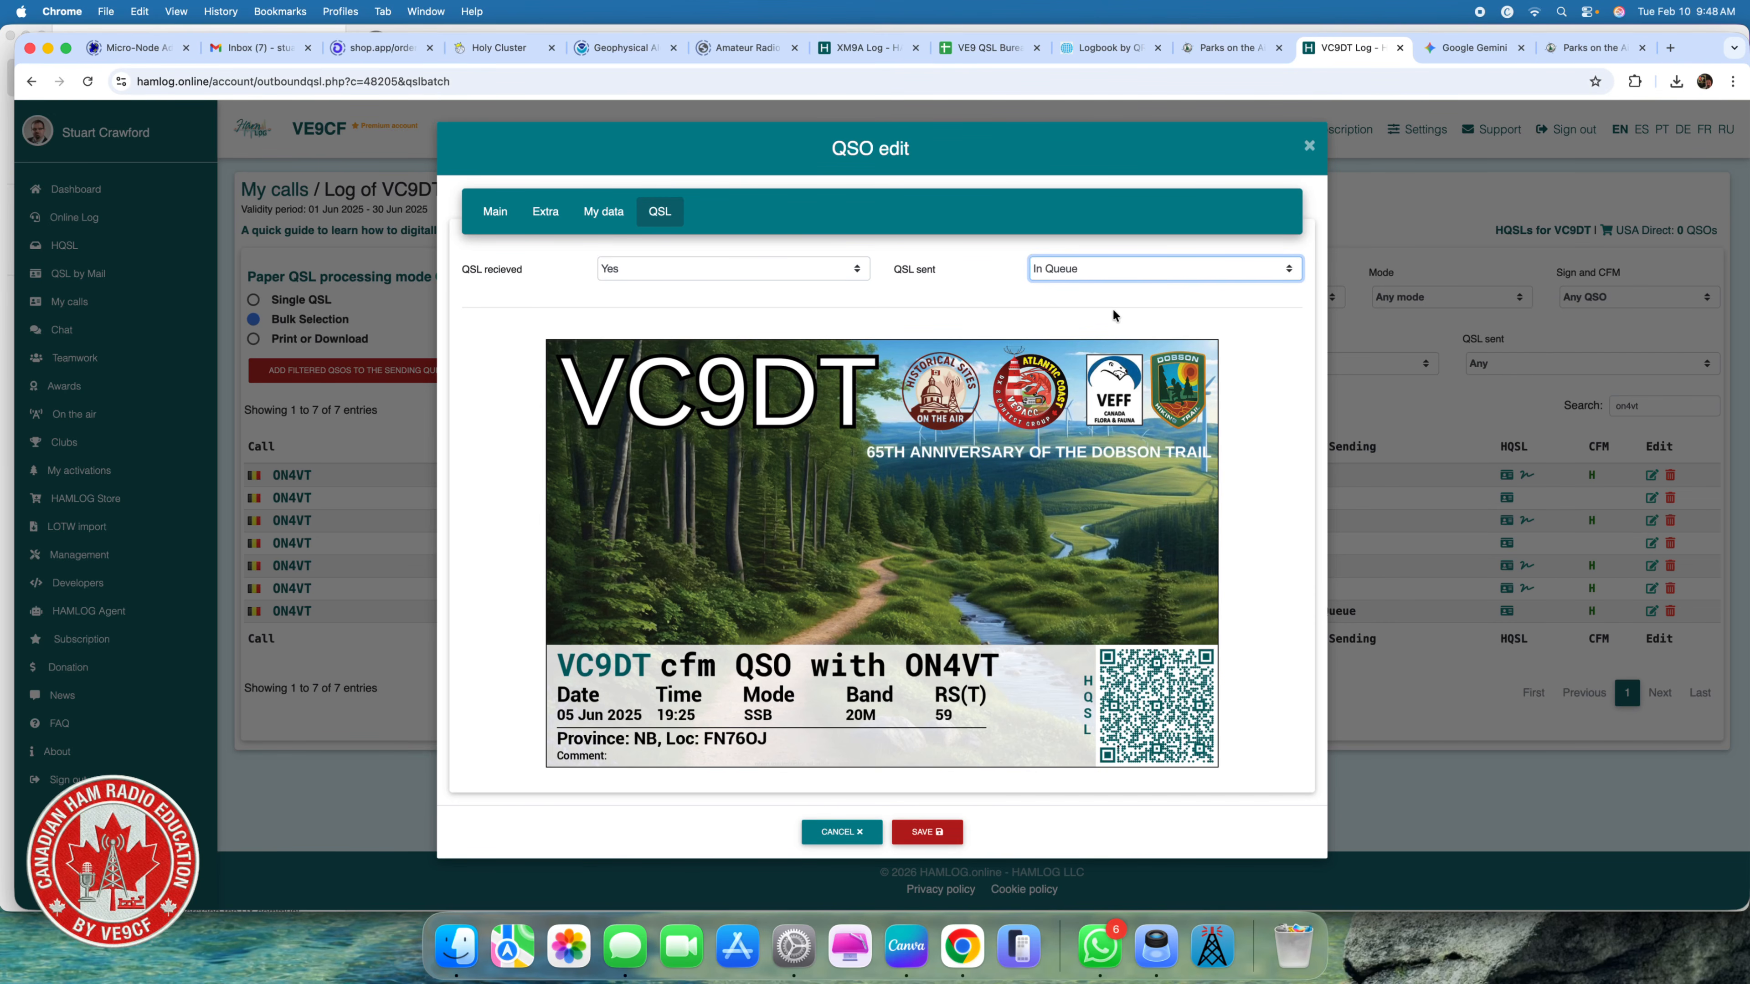
left_click(916, 831)
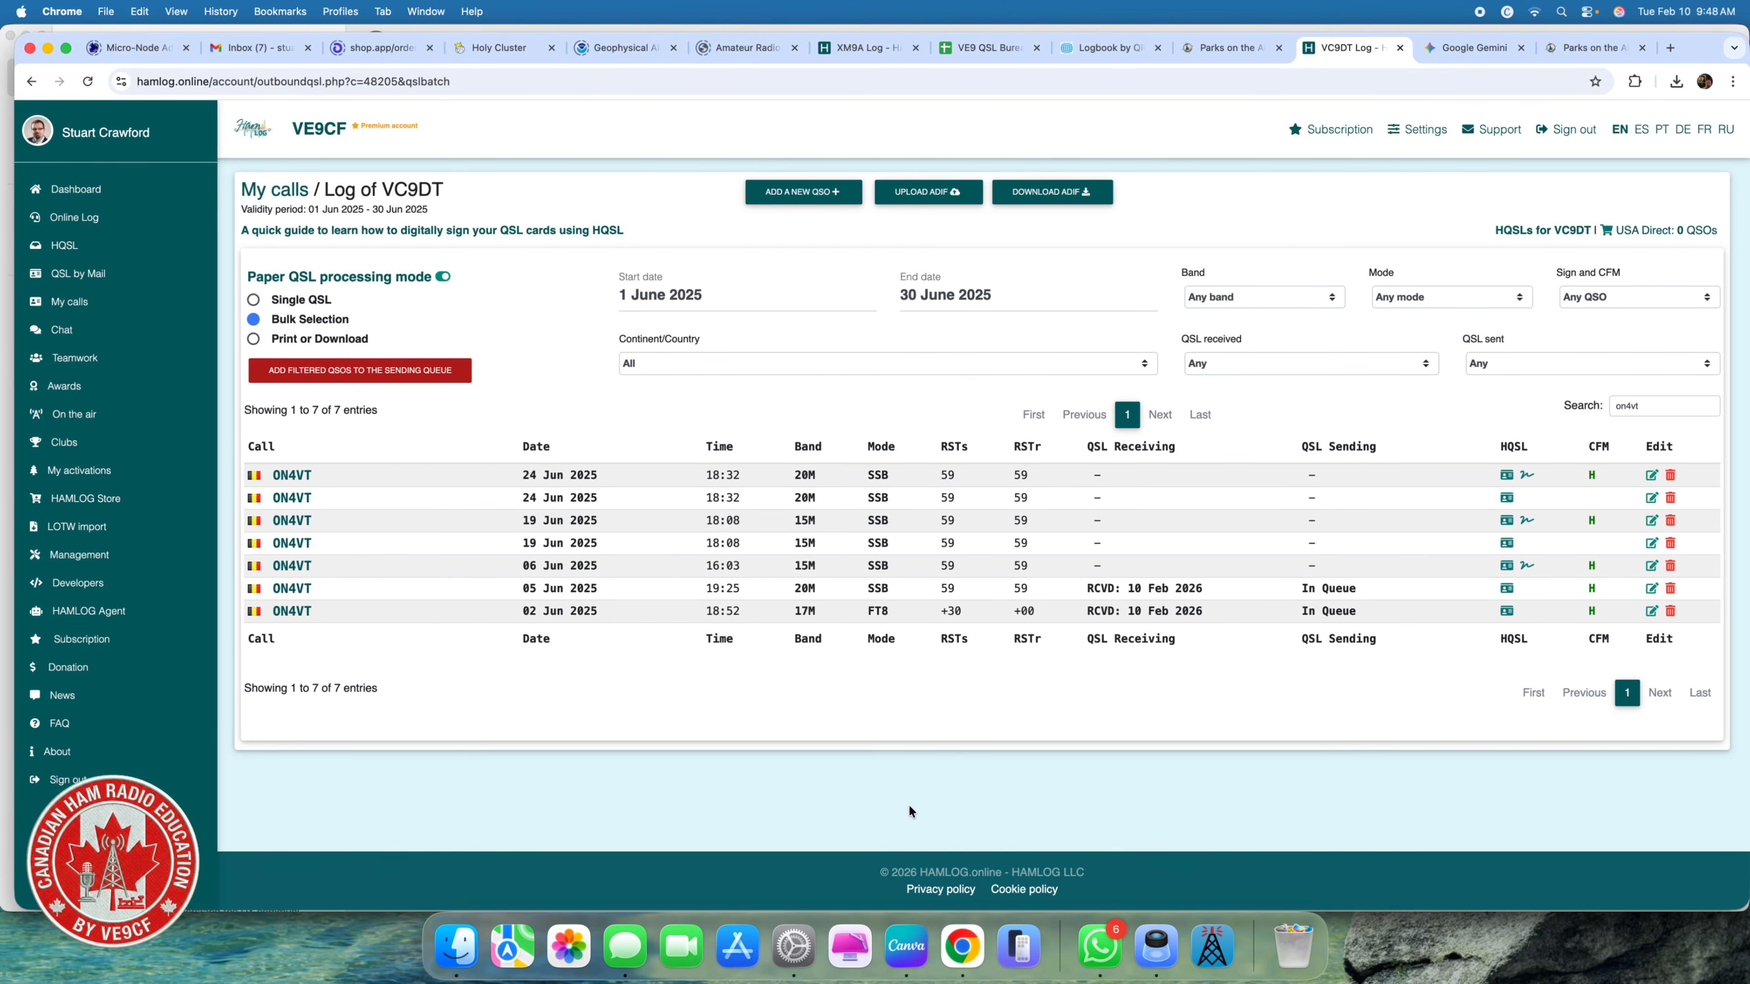
left_click_drag(1661, 407, 1510, 394)
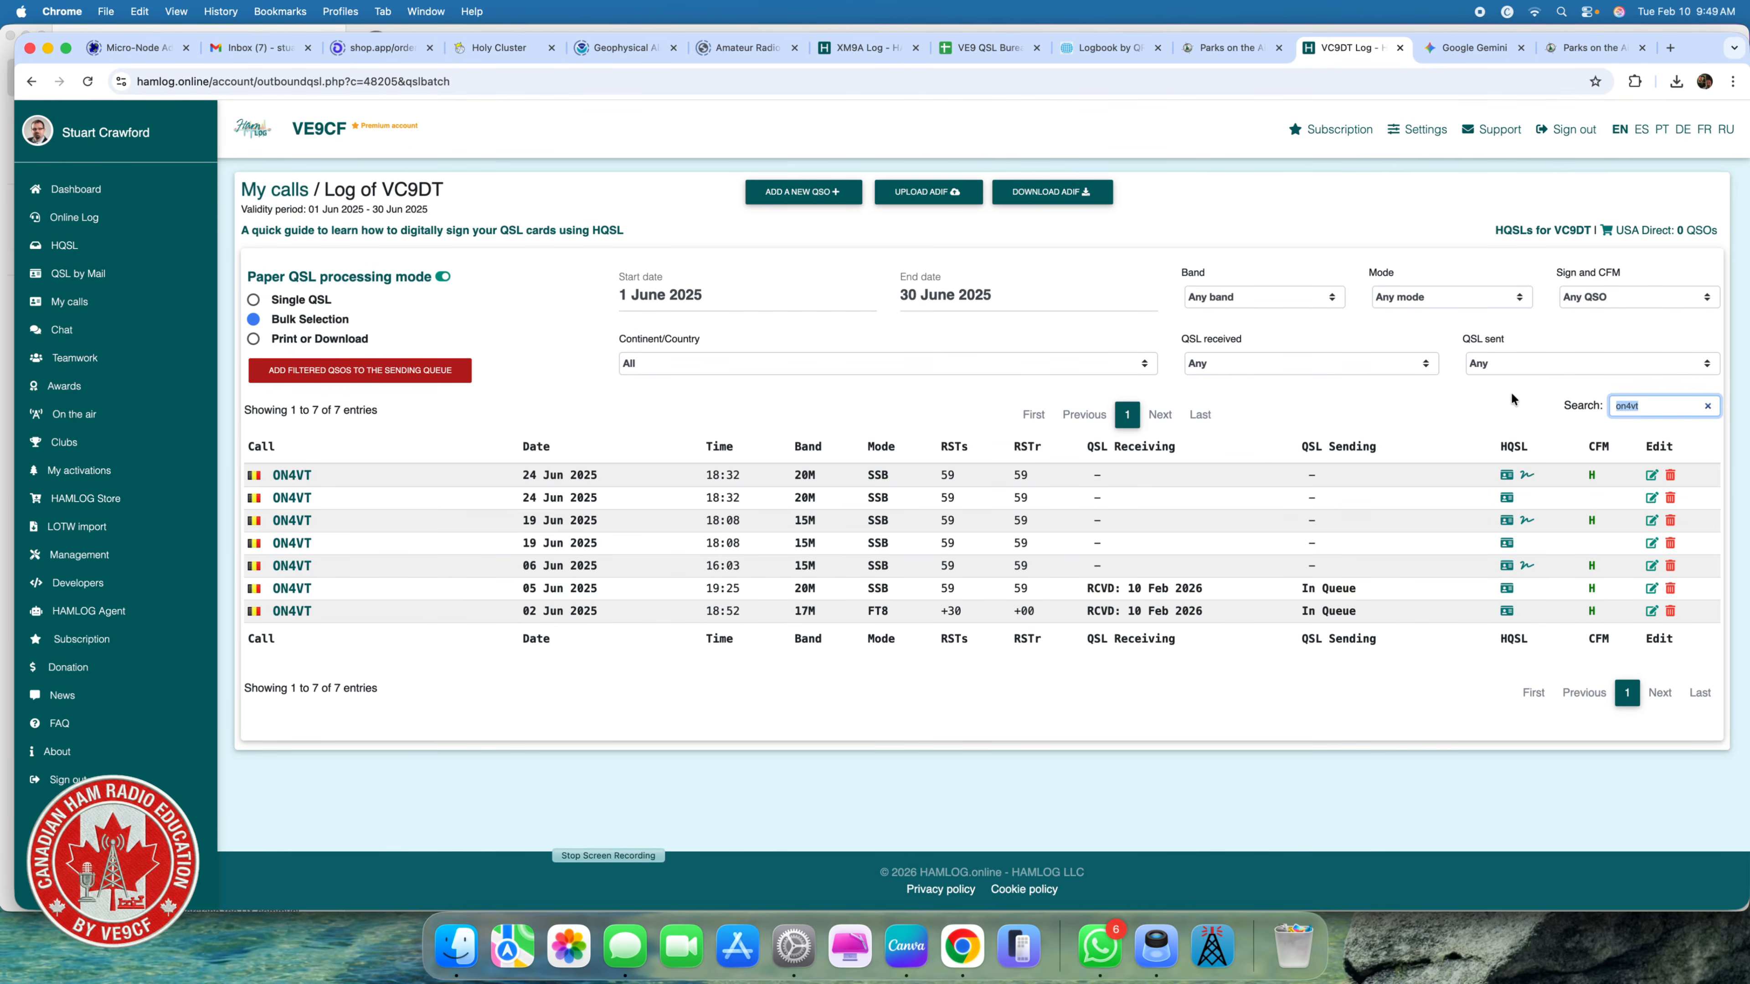
type("on4dxl")
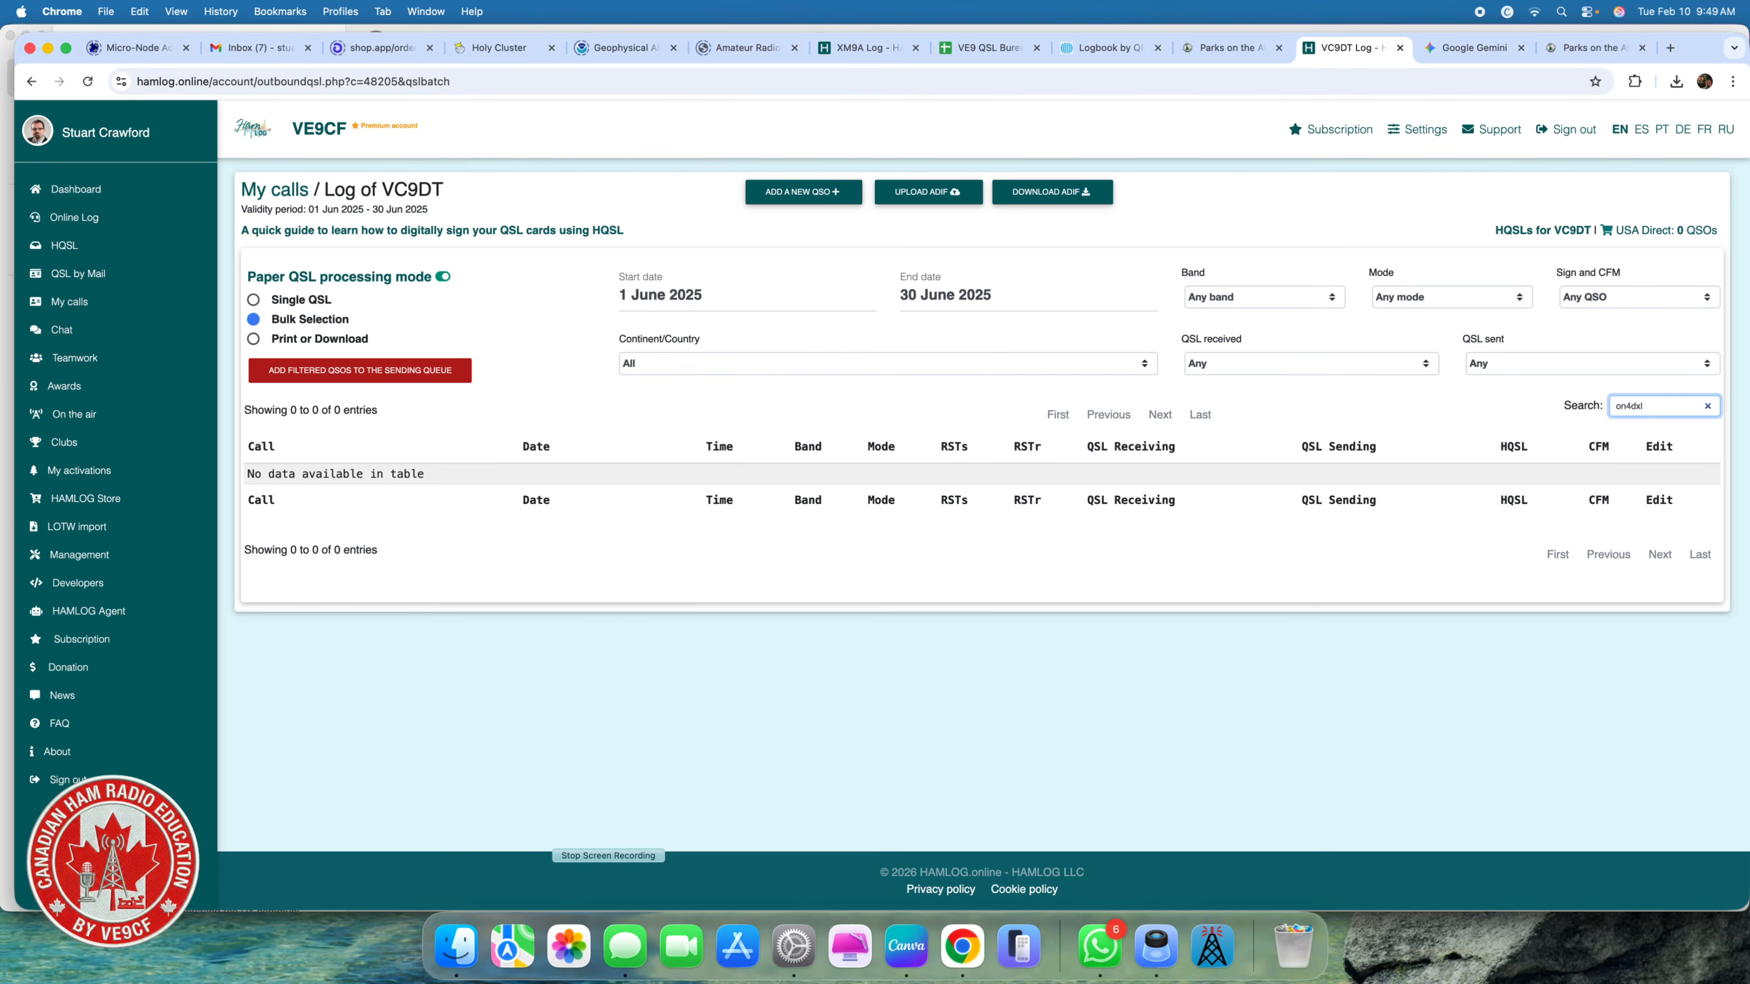
left_click_drag(1660, 406, 1555, 406)
type("on4cjk")
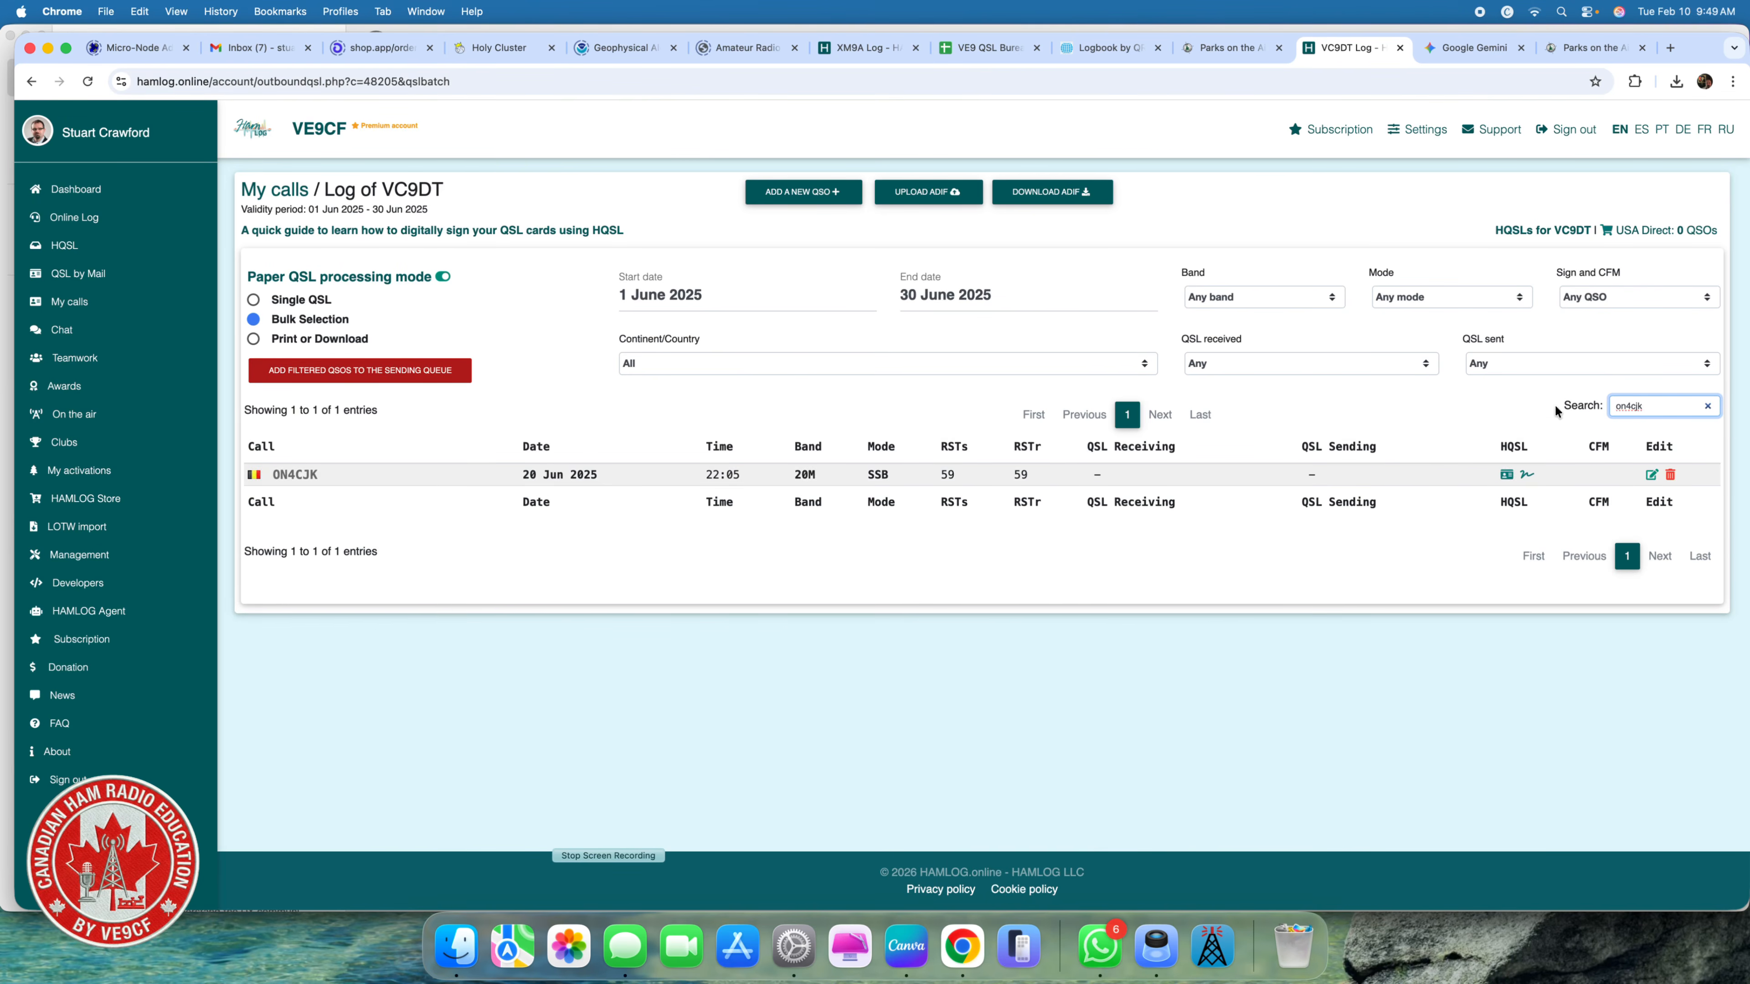
left_click(1650, 476)
left_click(660, 212)
left_click(688, 270)
left_click(641, 286)
left_click(1102, 269)
left_click(1083, 305)
left_click(920, 829)
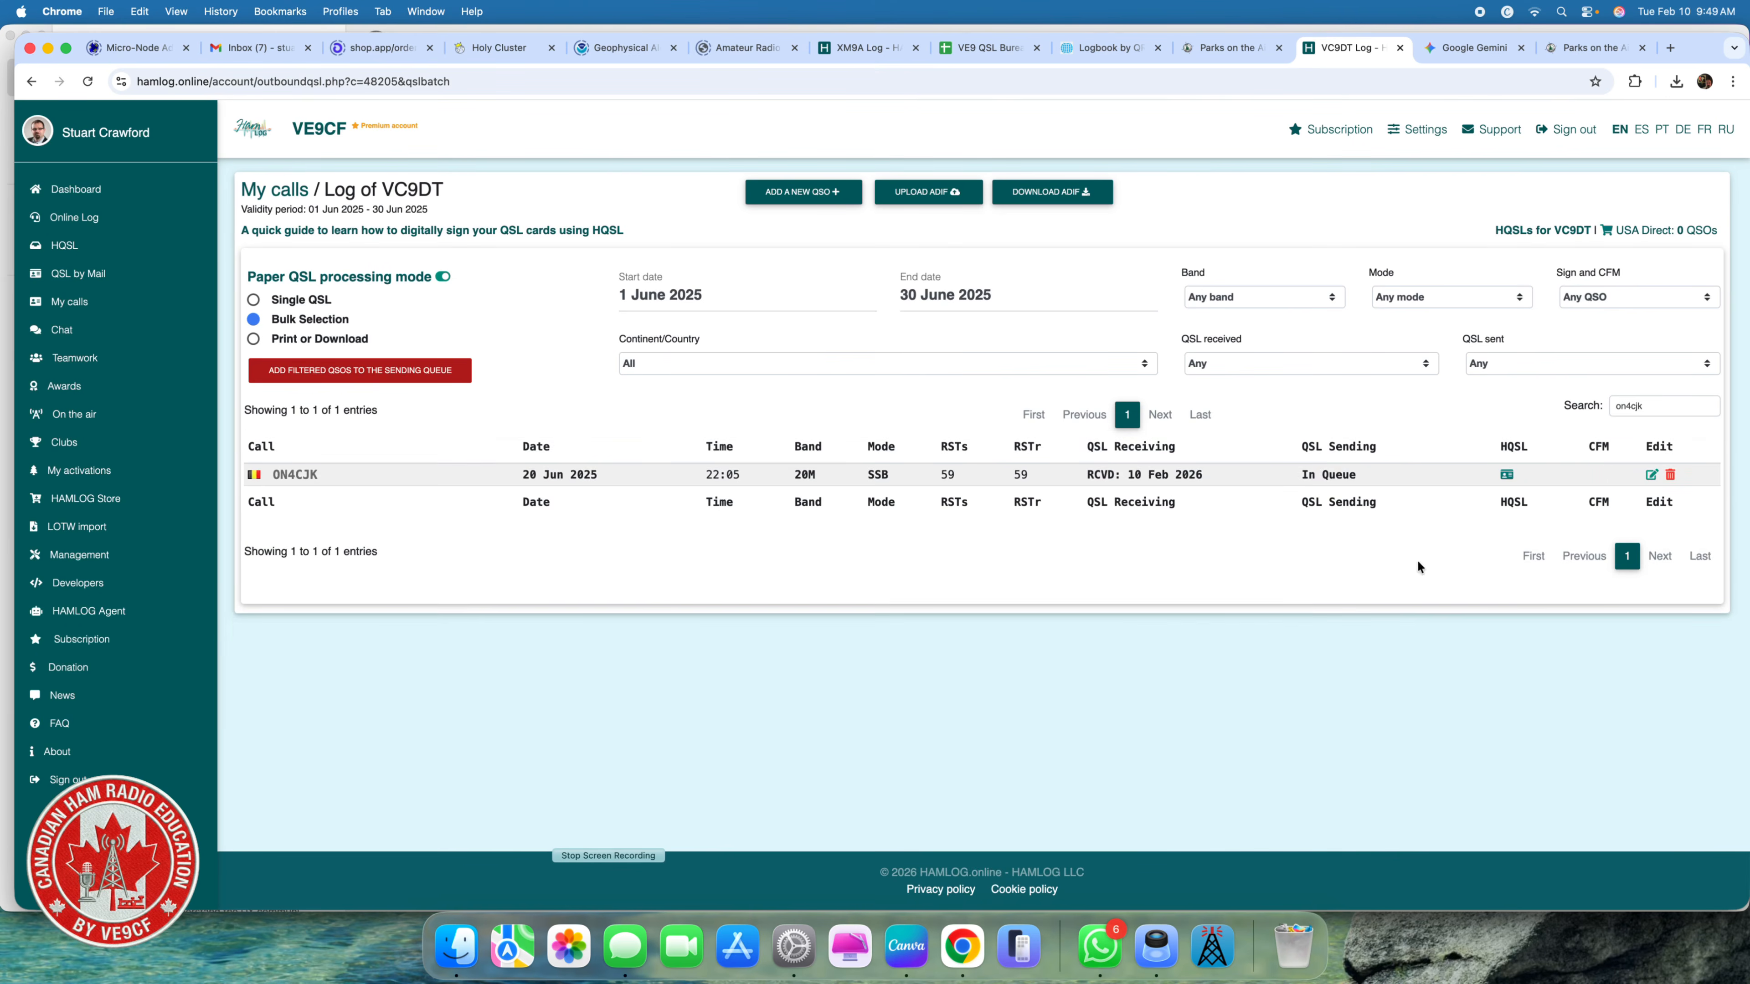
type("de0")
left_click_drag(1660, 406, 1557, 407)
type("smf")
type("om2aaz")
left_click(1651, 474)
left_click(659, 212)
left_click(689, 269)
left_click(641, 287)
left_click(1103, 269)
left_click(1074, 308)
left_click(920, 831)
type("rx3xa")
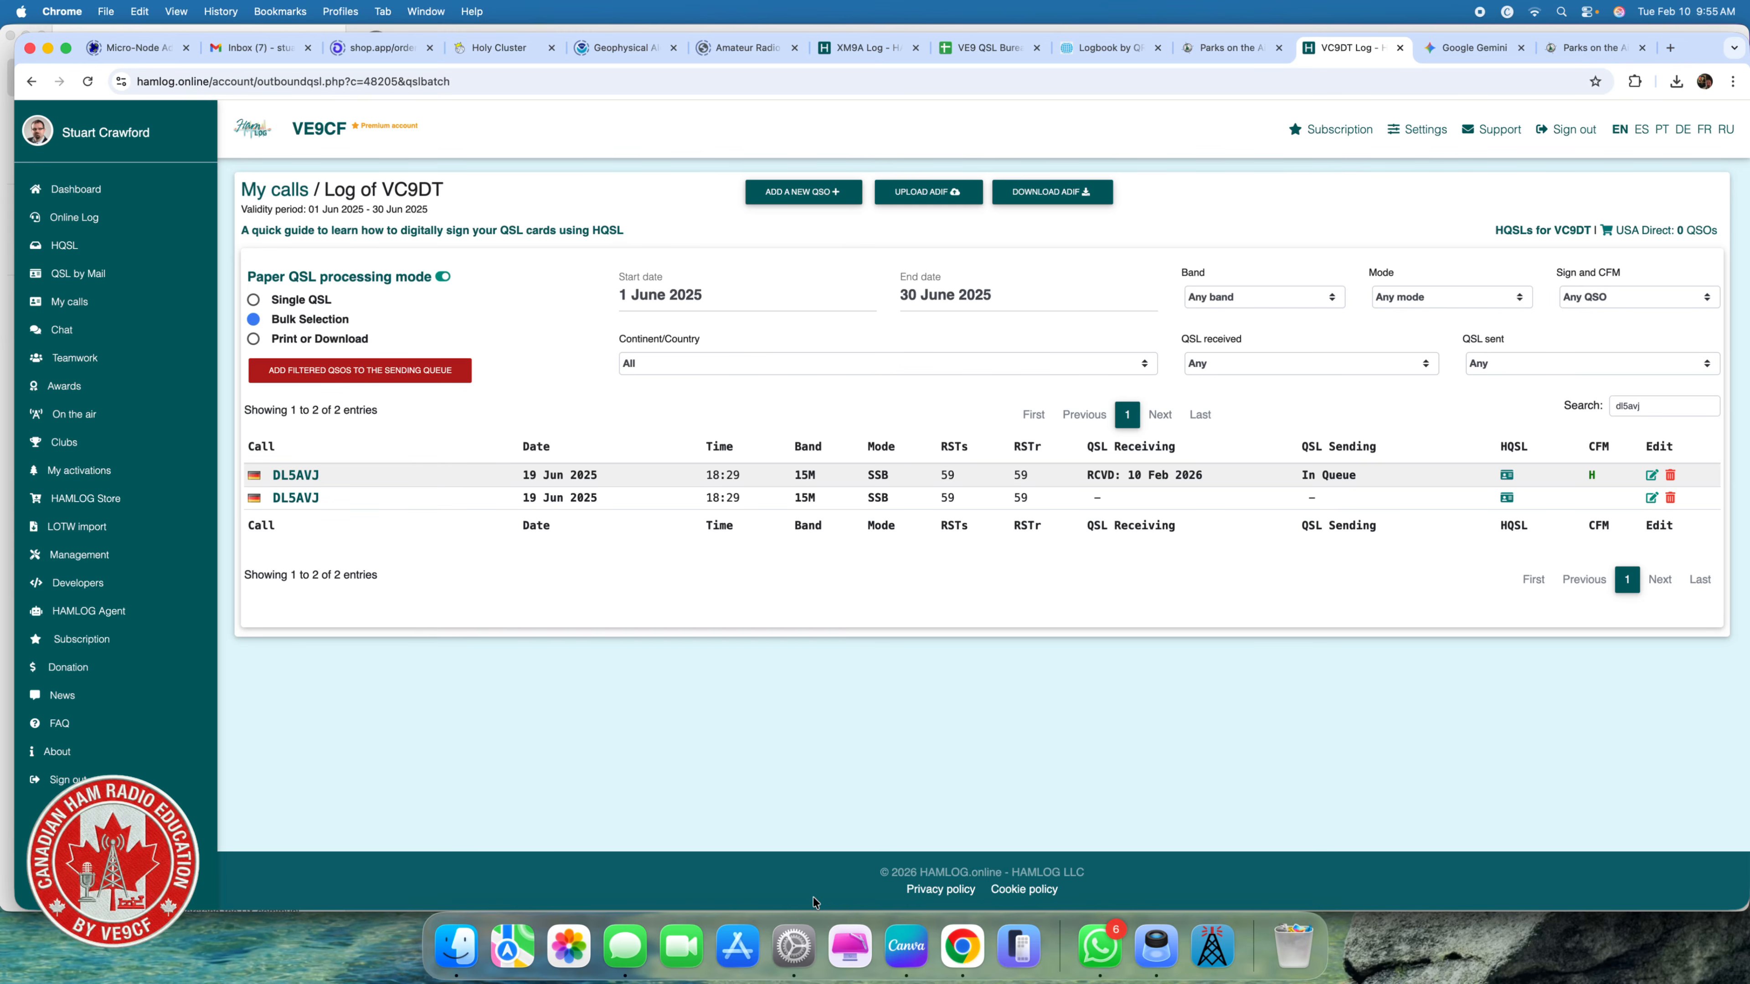
Switch paper QSL processing to Print or Download and download the entire queue as an ADIF file.
left_click(254, 340)
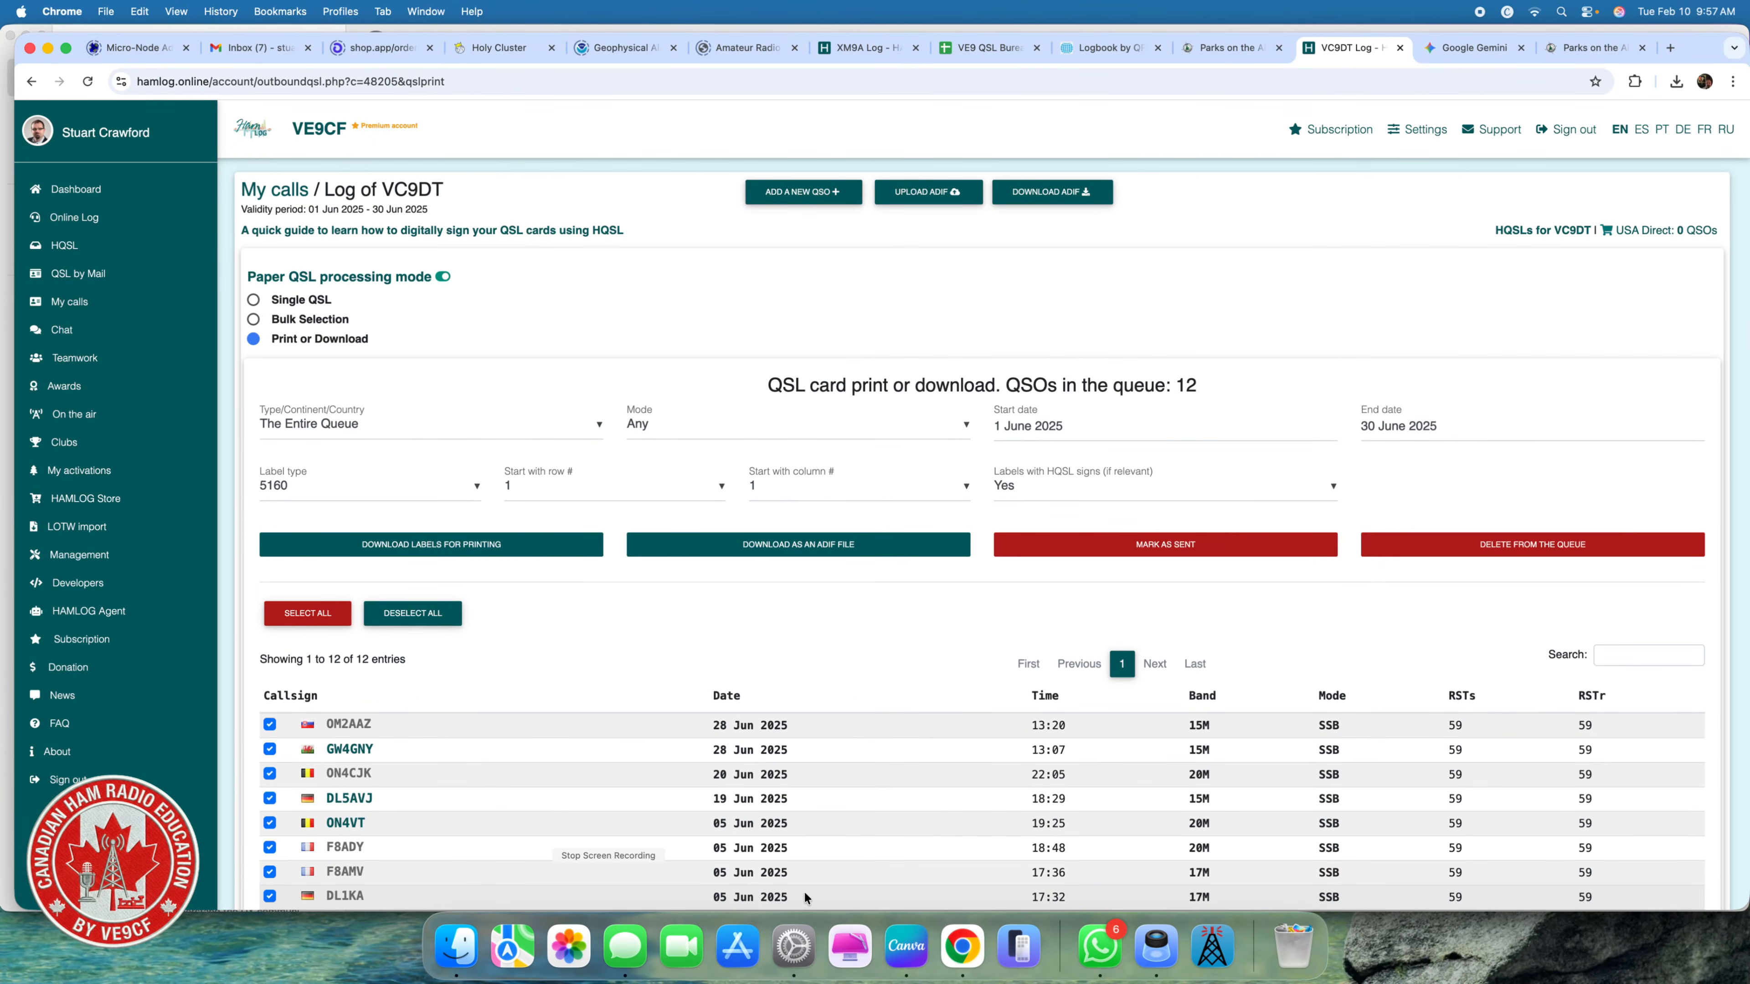
left_click(790, 545)
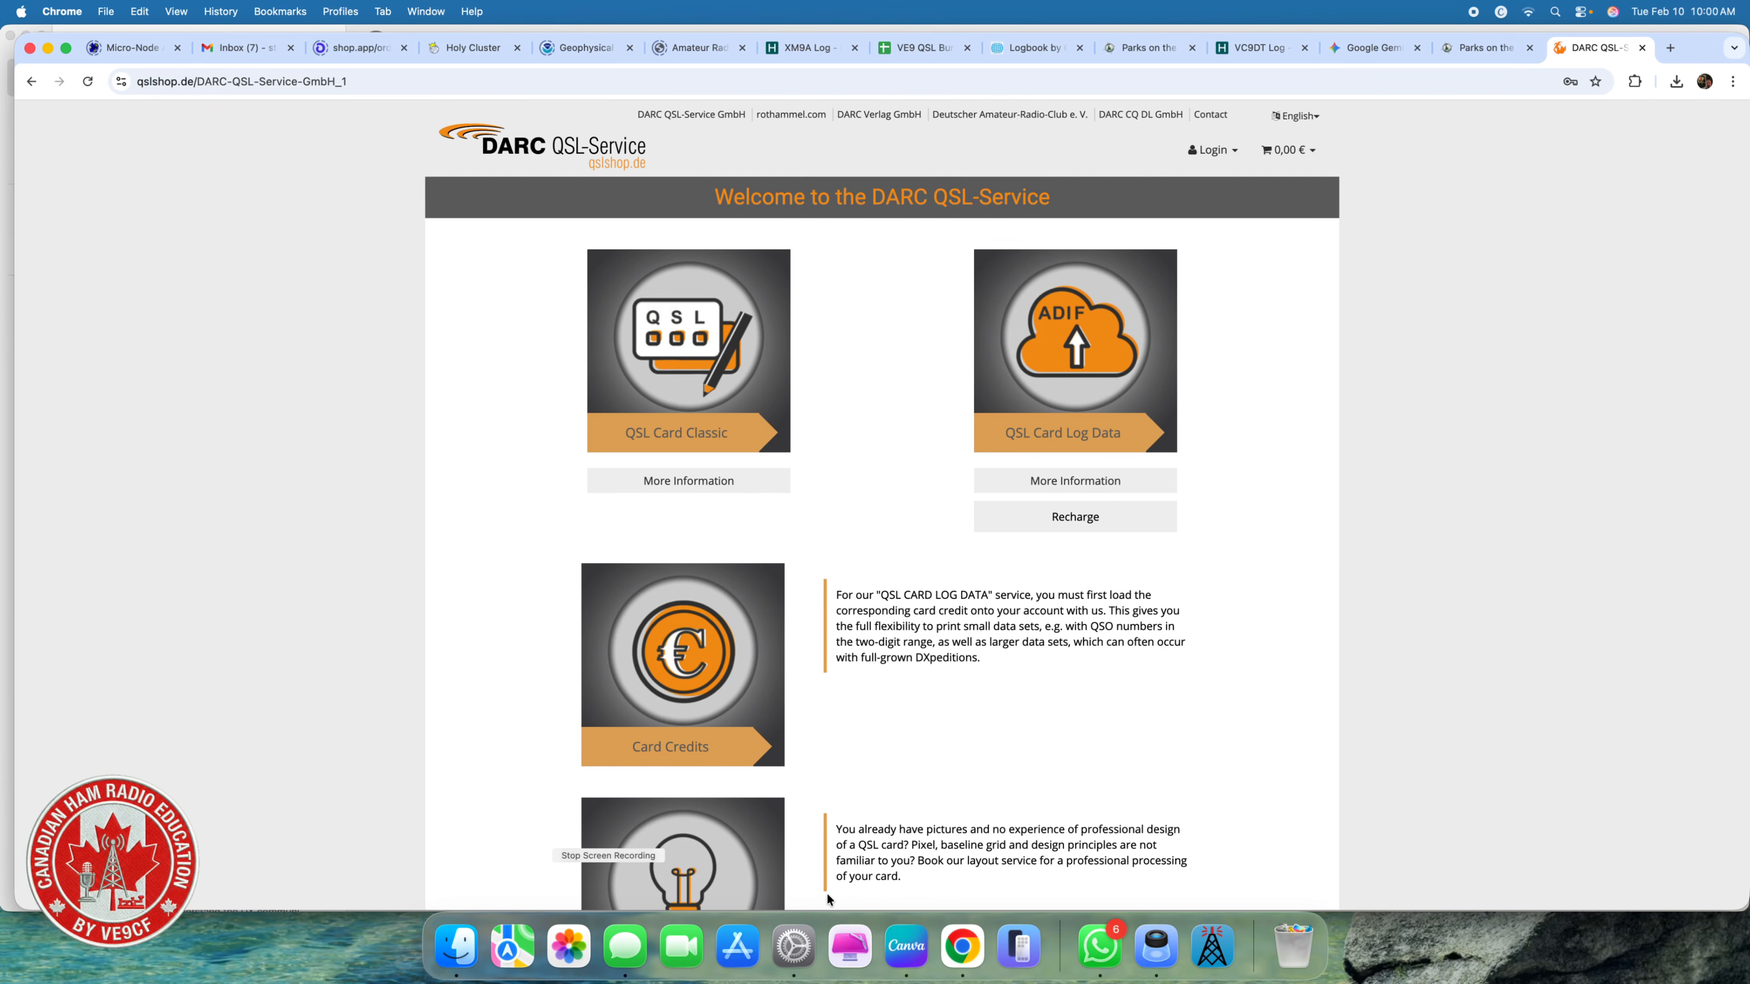
Log in to the DARC QSL-Service shop with the account's e-mail address and password.
left_click(1215, 152)
left_click(1147, 207)
left_click(1200, 238)
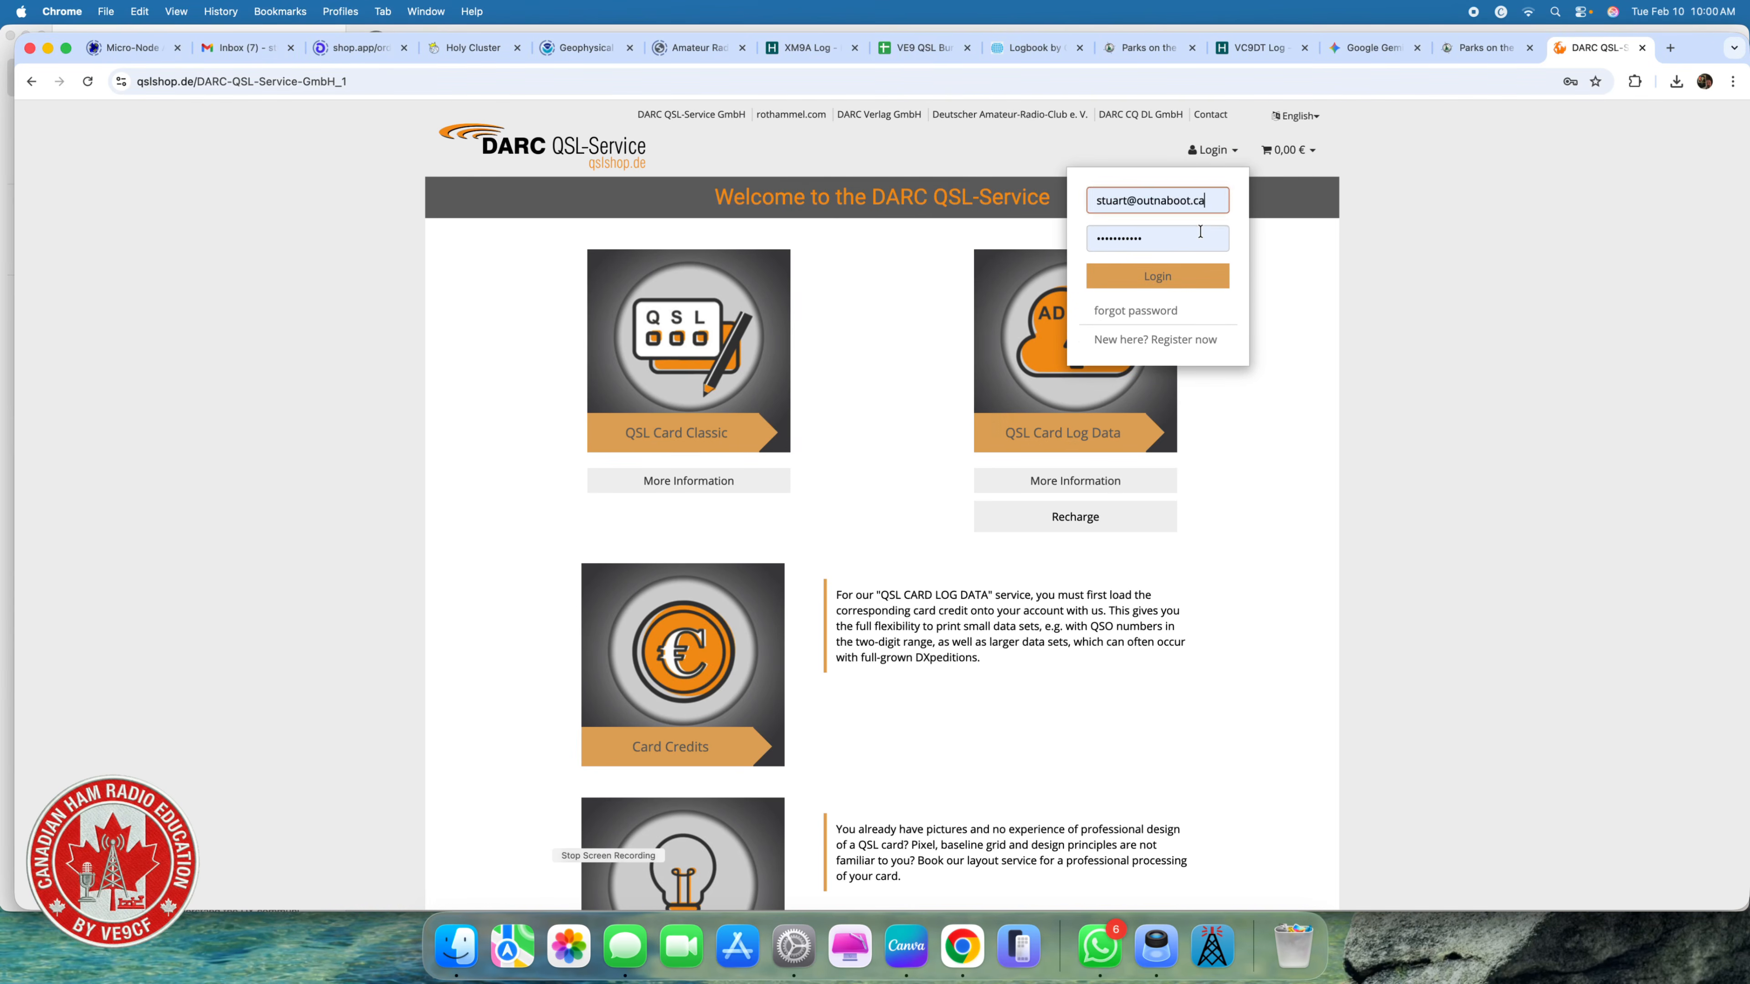
left_click(1176, 276)
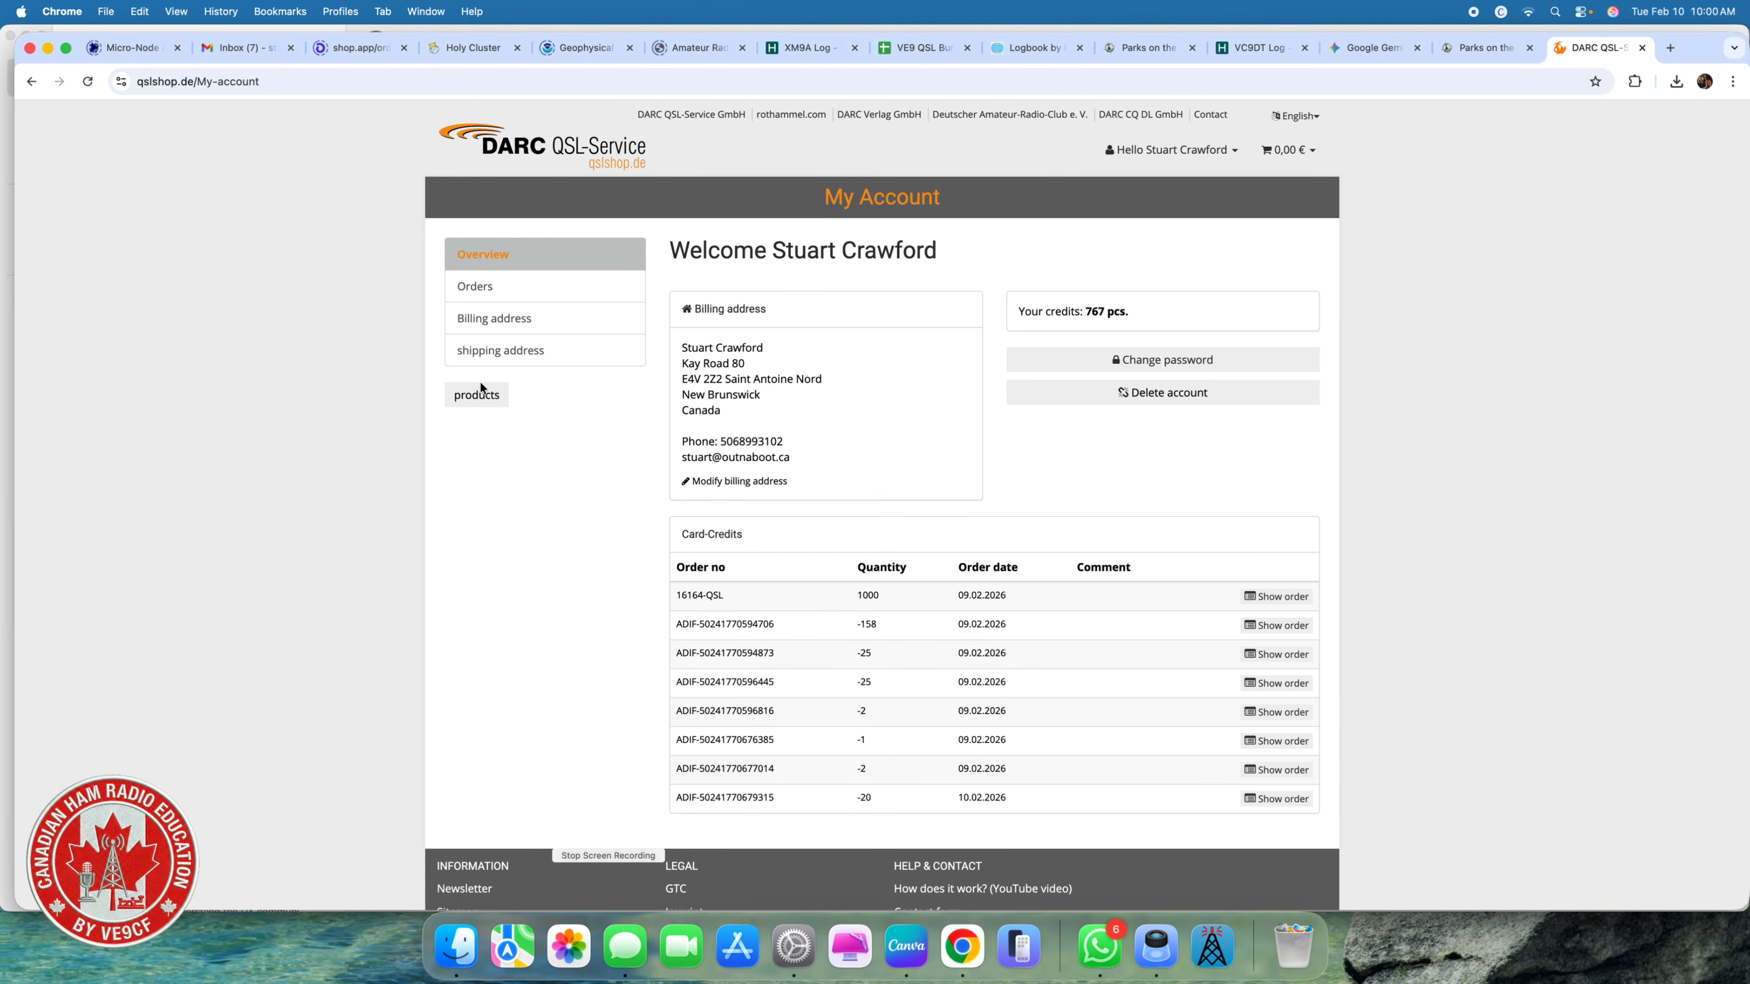
Open the product overview, check the card credit quantities and prices, and return to the overview.
left_click(468, 405)
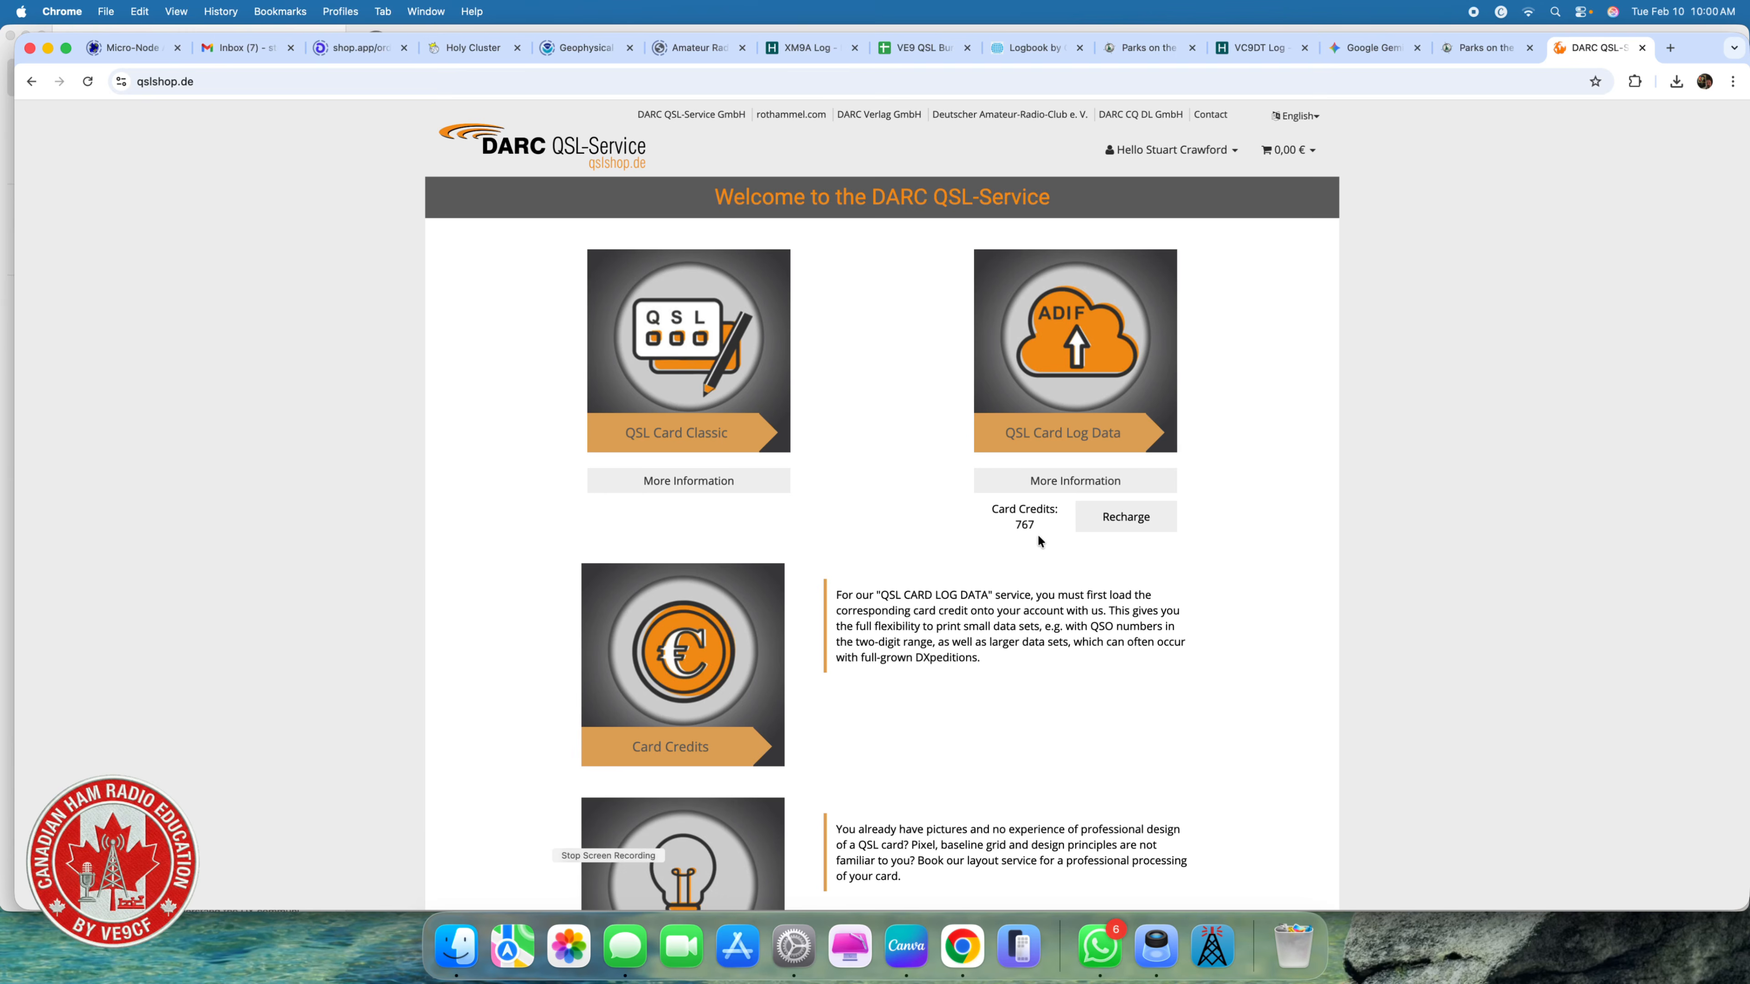
left_click(1117, 524)
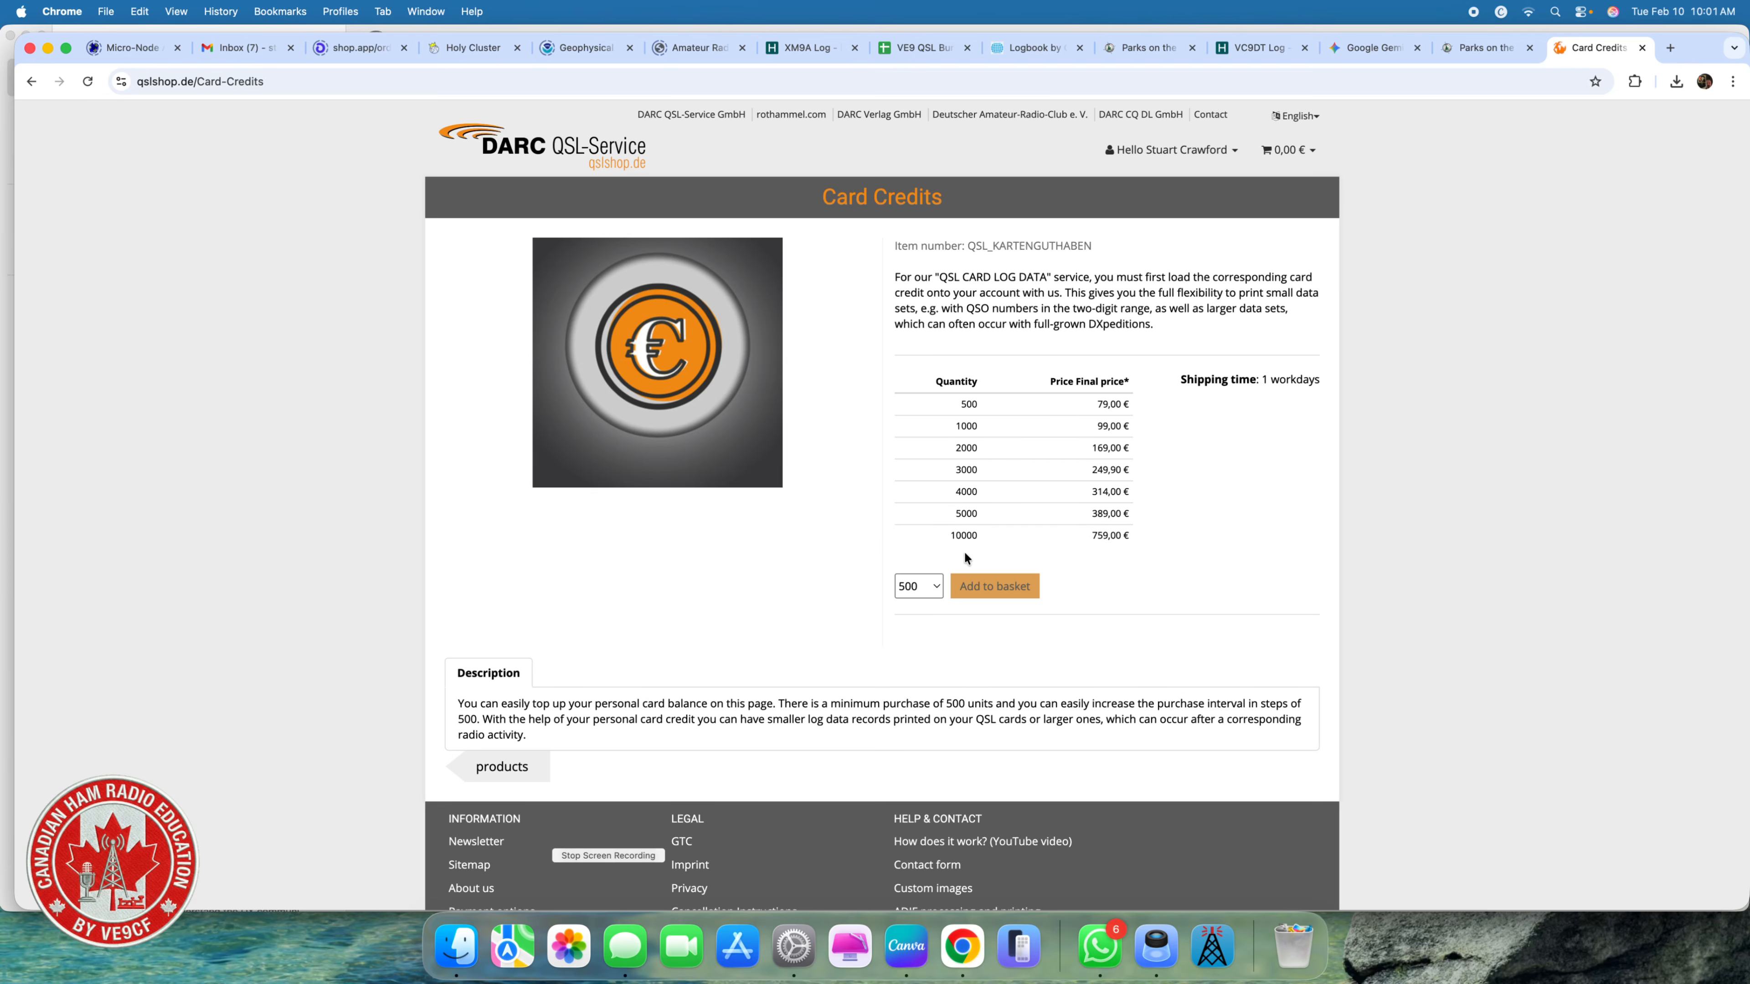
left_click(31, 81)
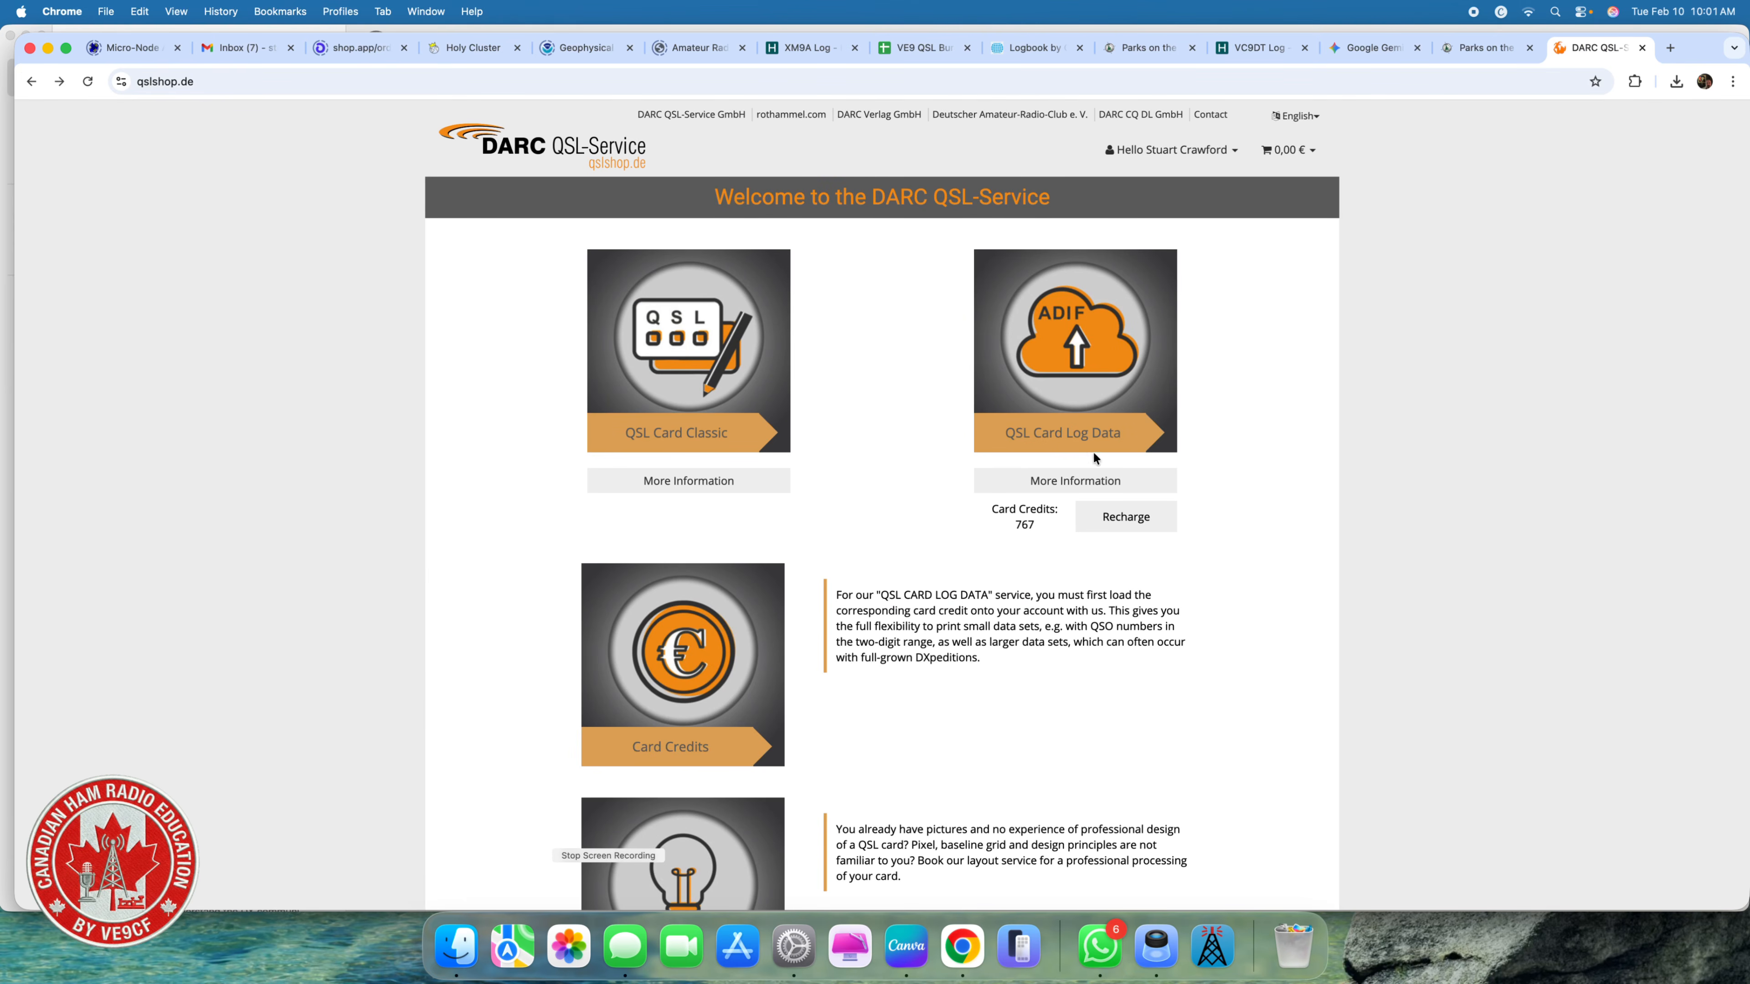
Open QSL Card Log Data, change the stored callsign VC9RCHA to VC9DT, and save the callsign entry.
left_click(1043, 441)
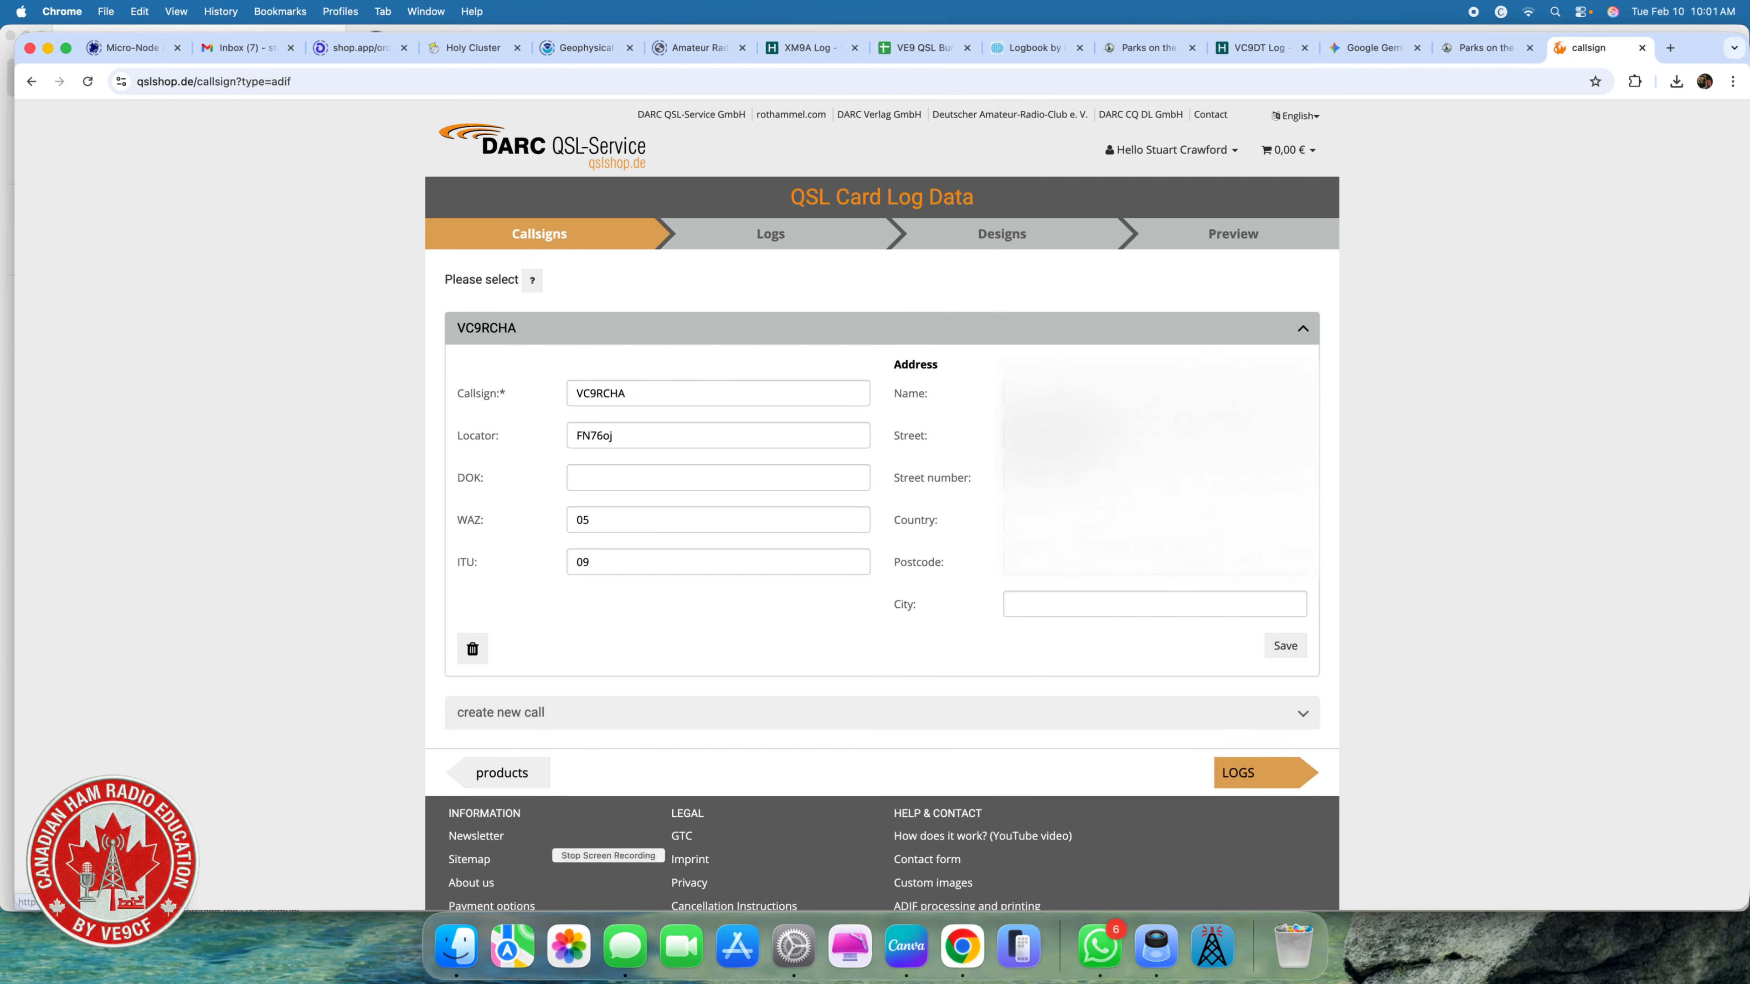
left_click_drag(627, 394, 532, 400)
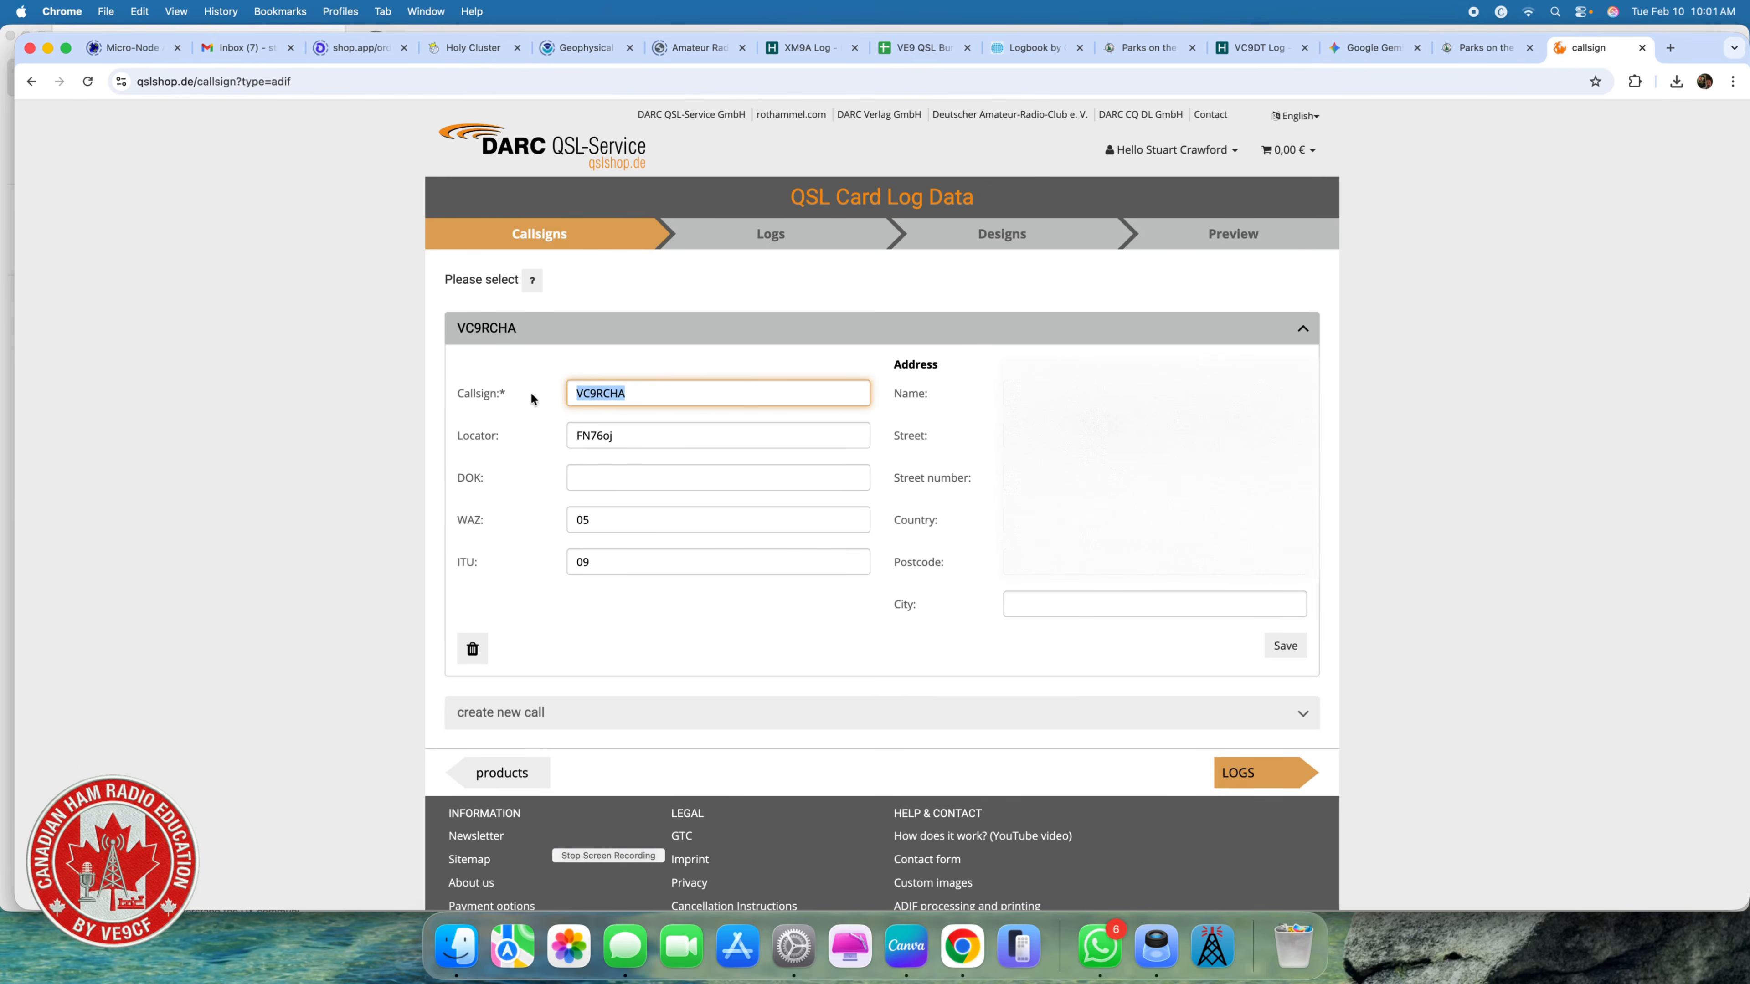
type("VC9DRT")
key("BackSpace")
type("T")
left_click(1285, 648)
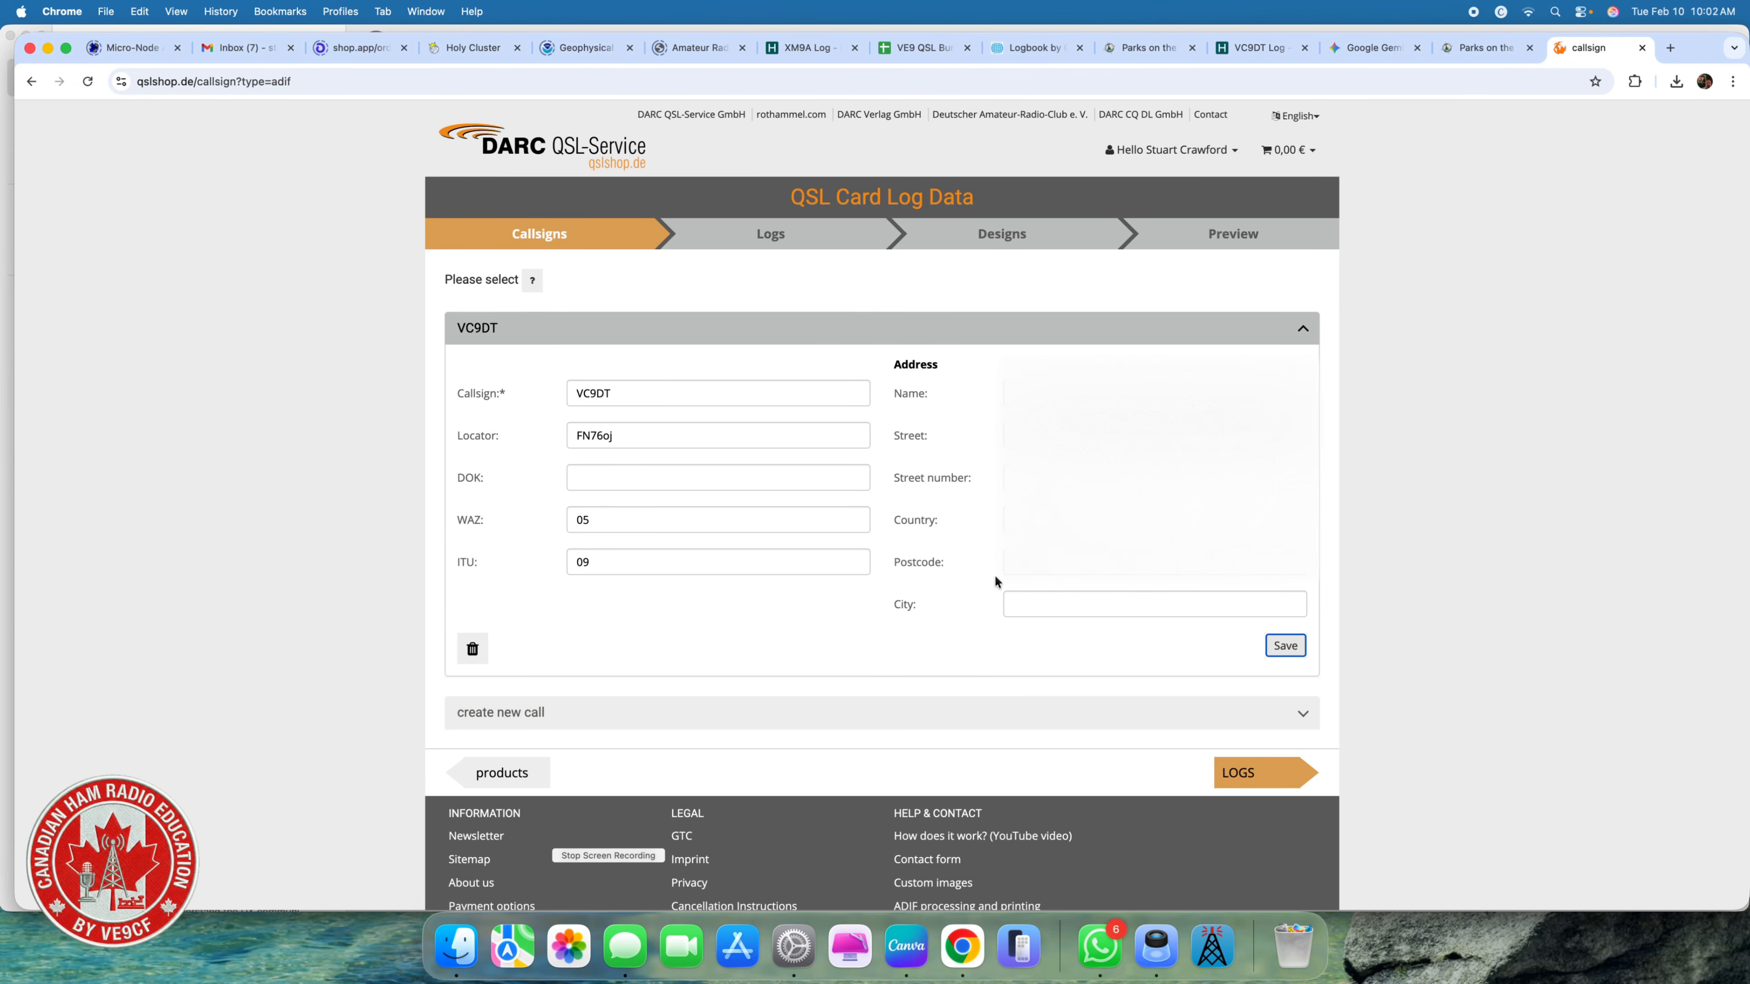
Continue to the log selection and upload the ADIF log adif-VC9DT-QUEUE.adi from Downloads.
left_click(1240, 775)
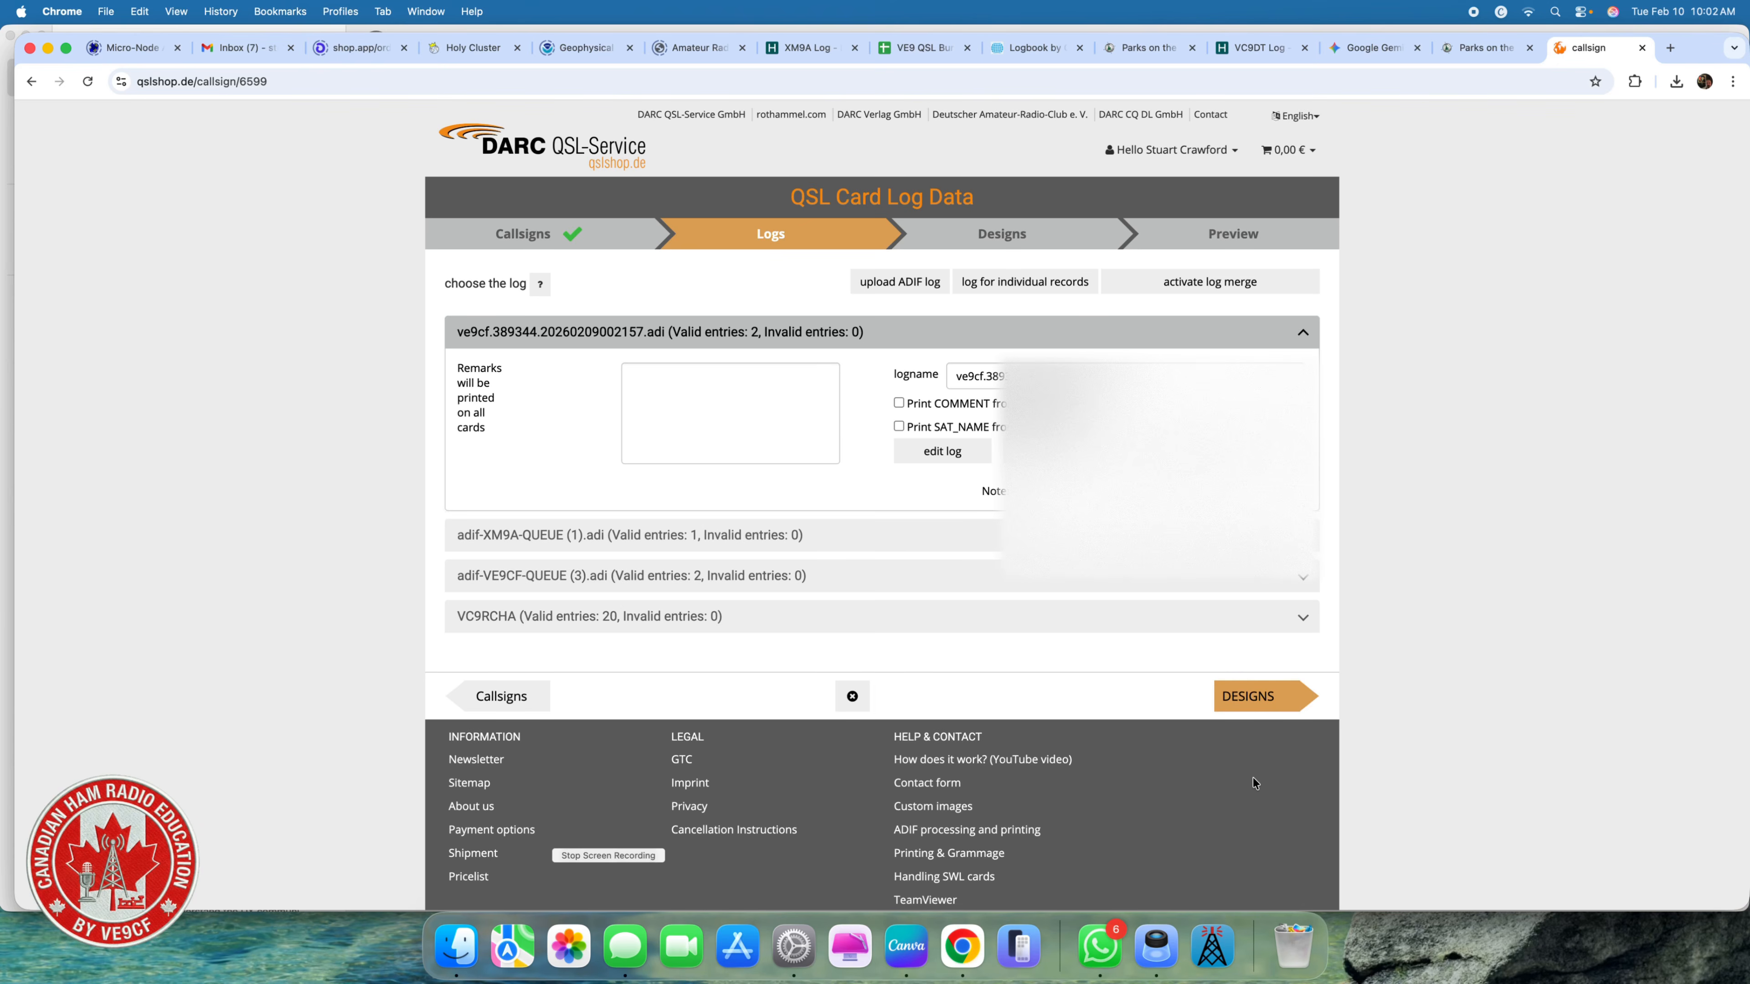
left_click(902, 282)
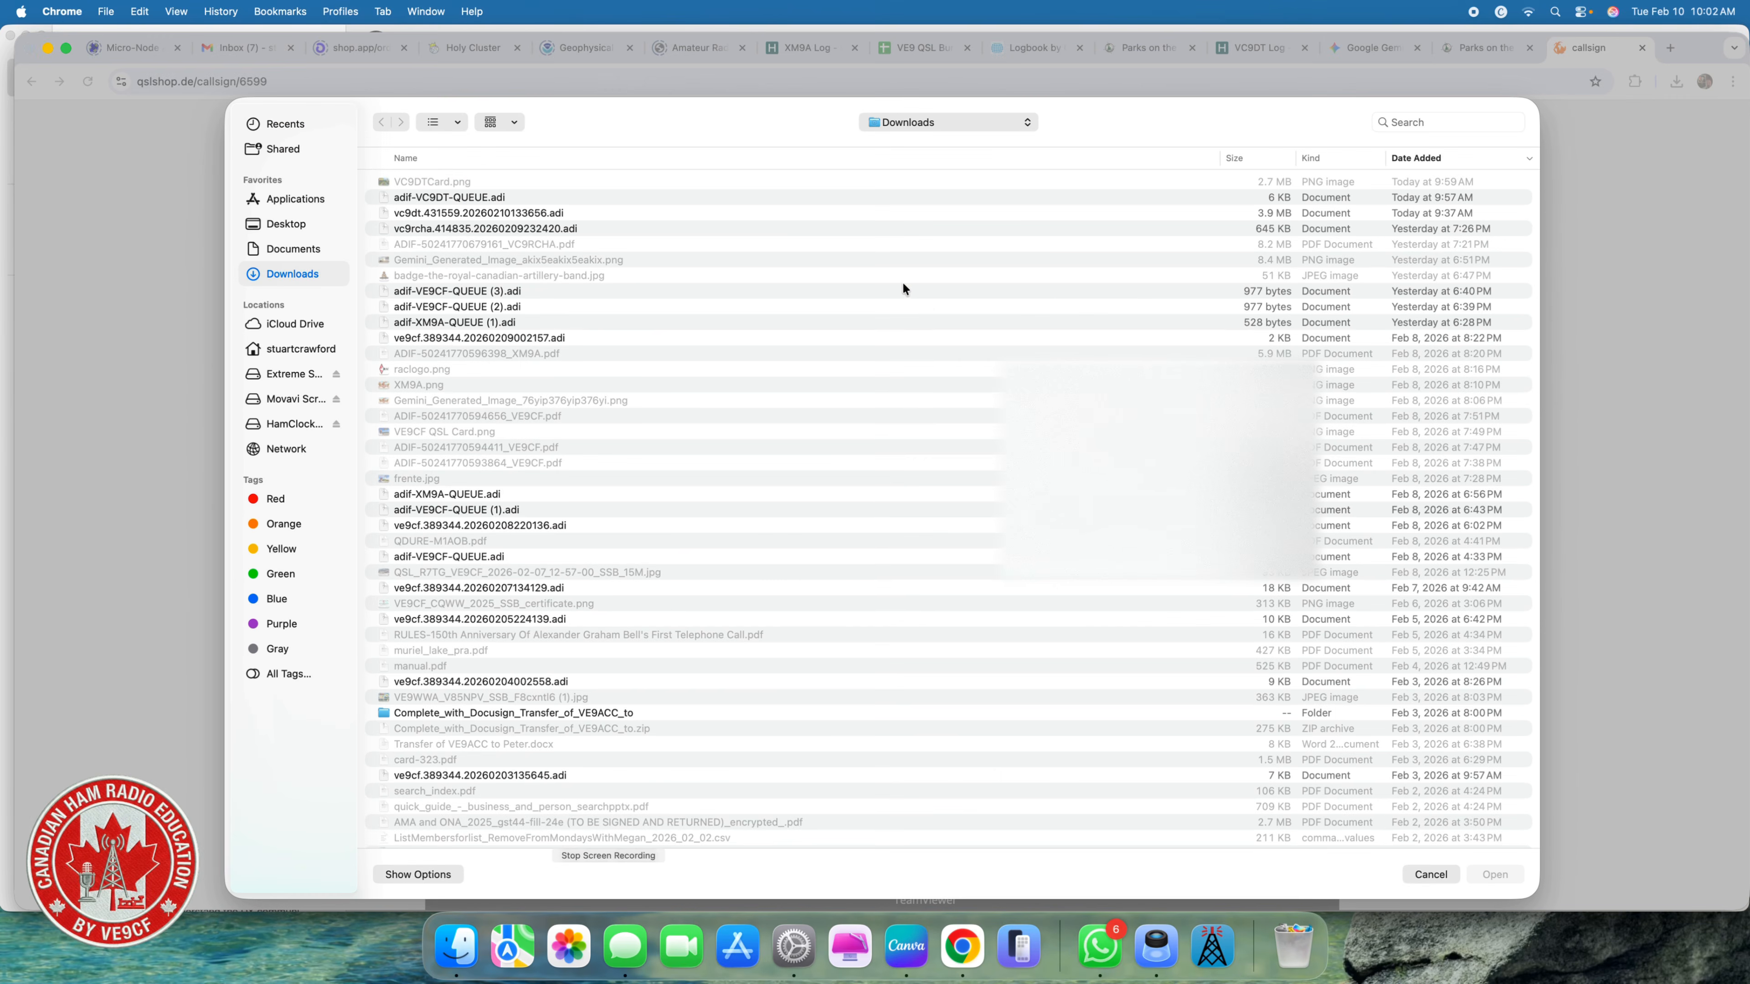
left_click(426, 197)
left_click(1494, 874)
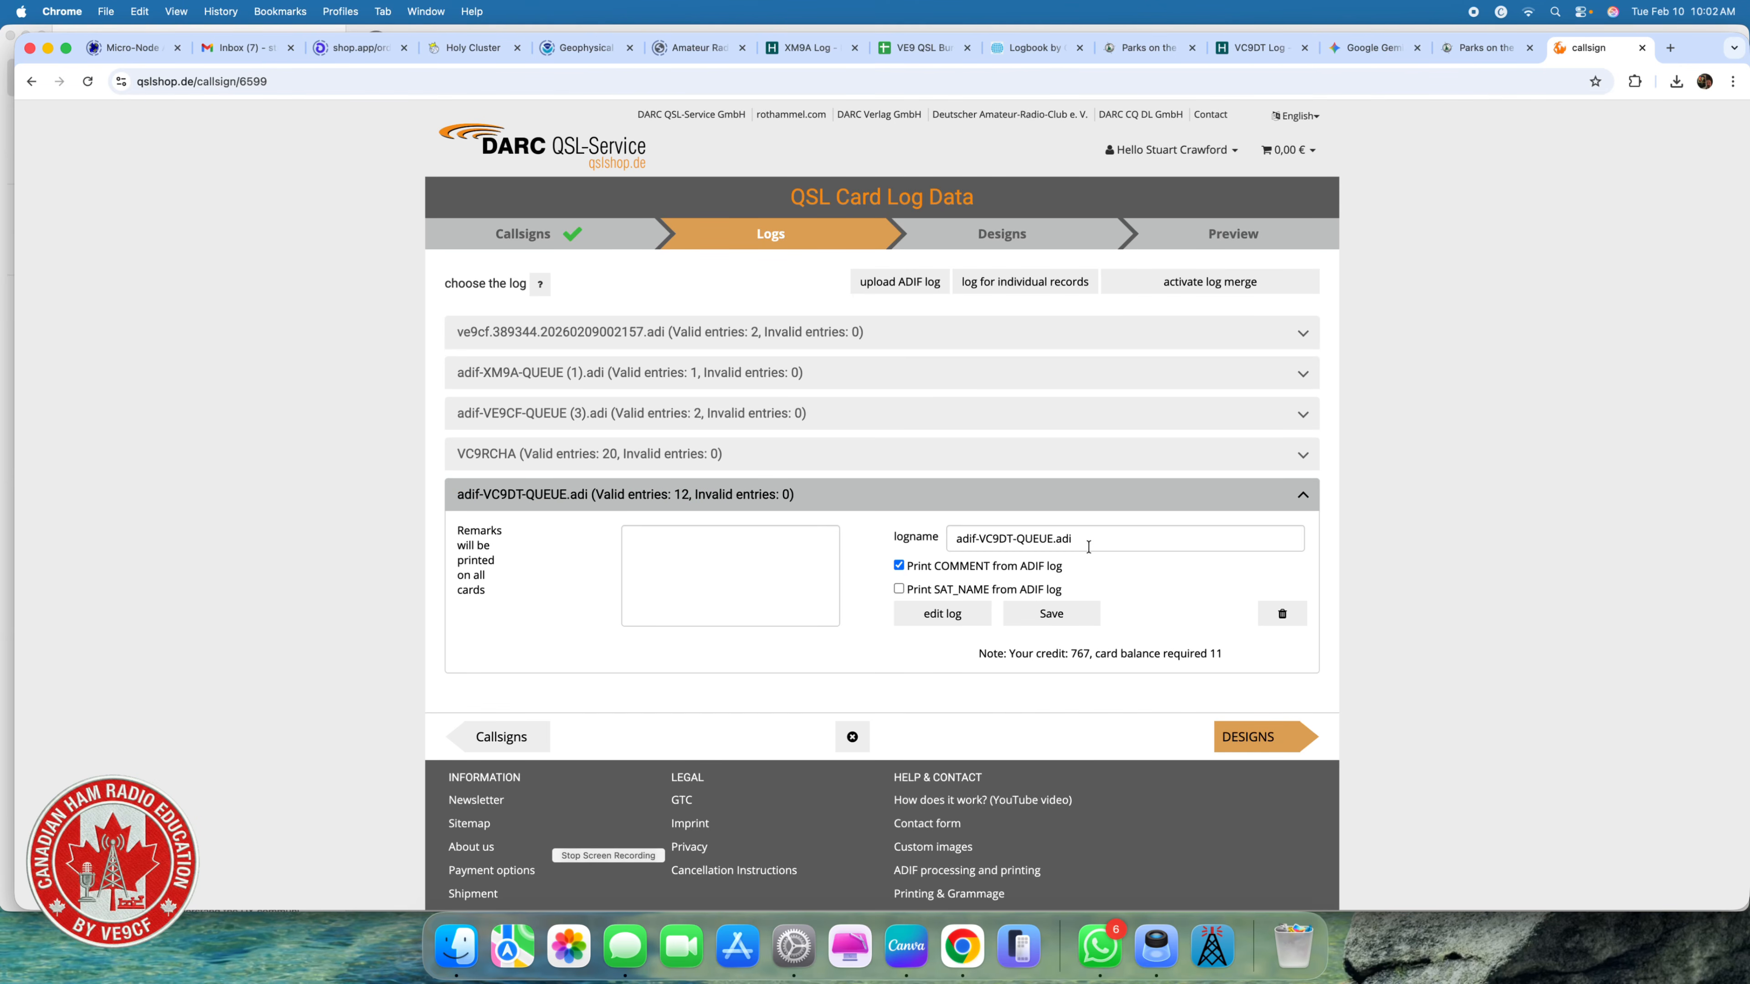
Rename the uploaded log to VC9DT Bureau 1 and turn off printing the COMMENT field from the ADIF log.
left_click_drag(1088, 542, 949, 528)
type("V")
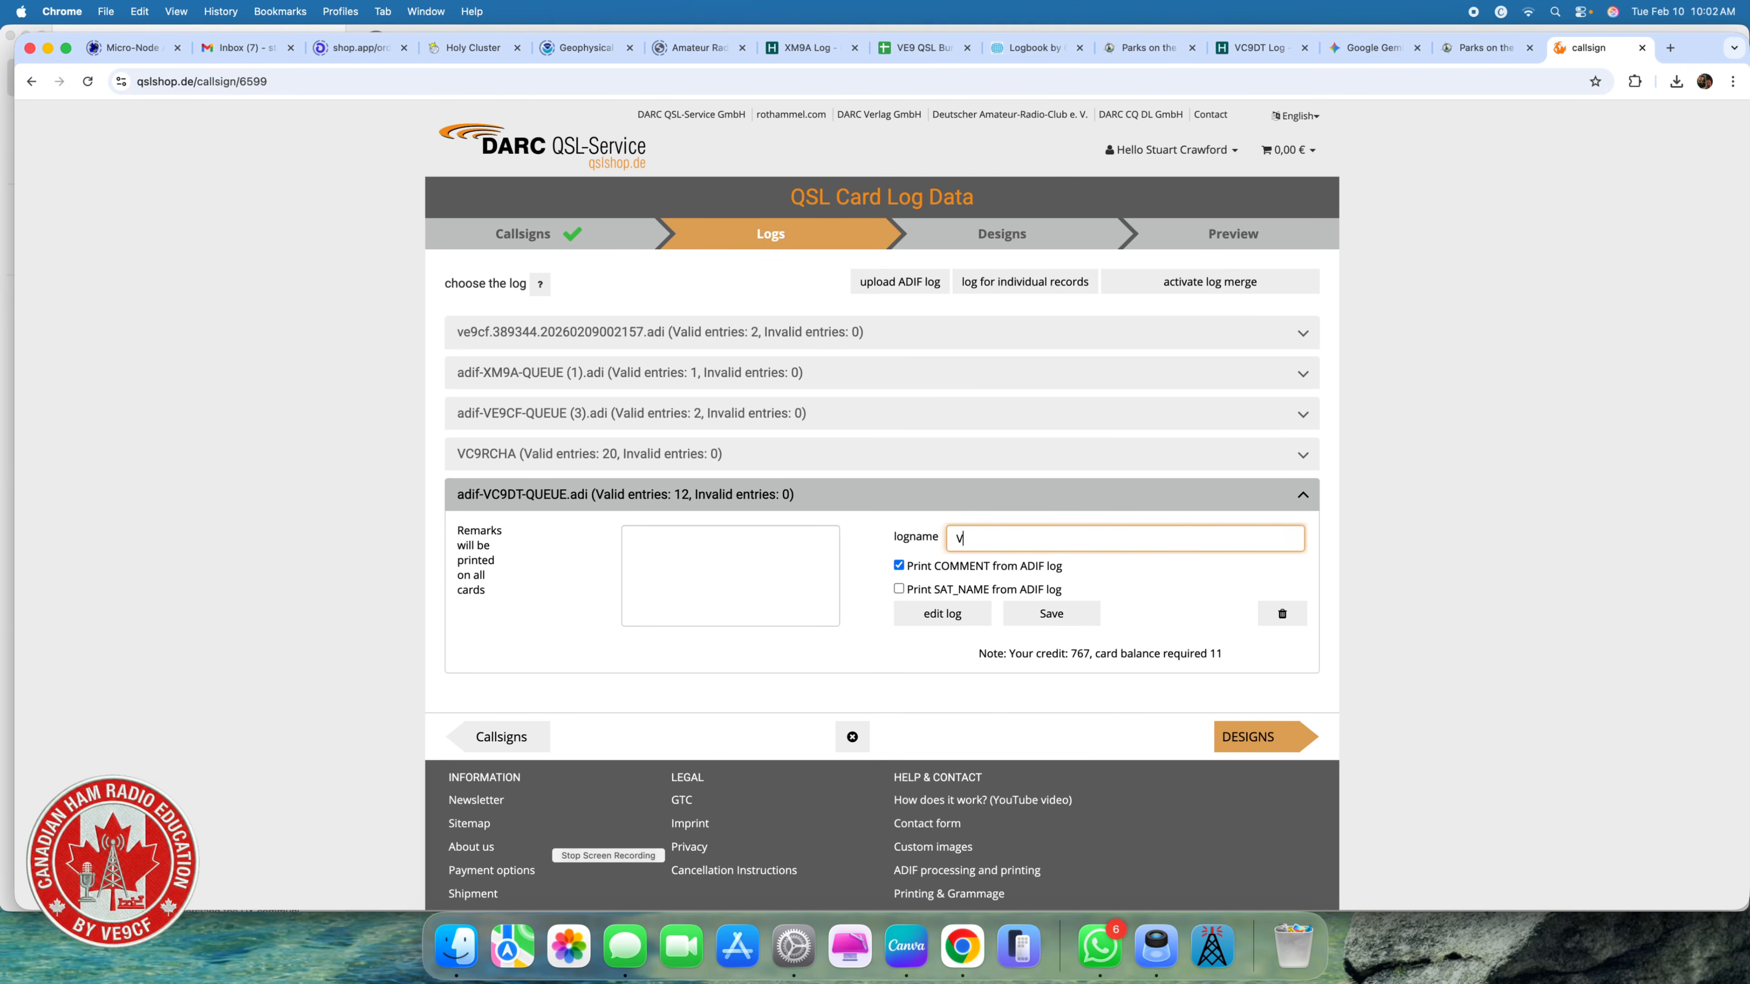
type("C9DT Bureau 1")
mouse_move(916, 569)
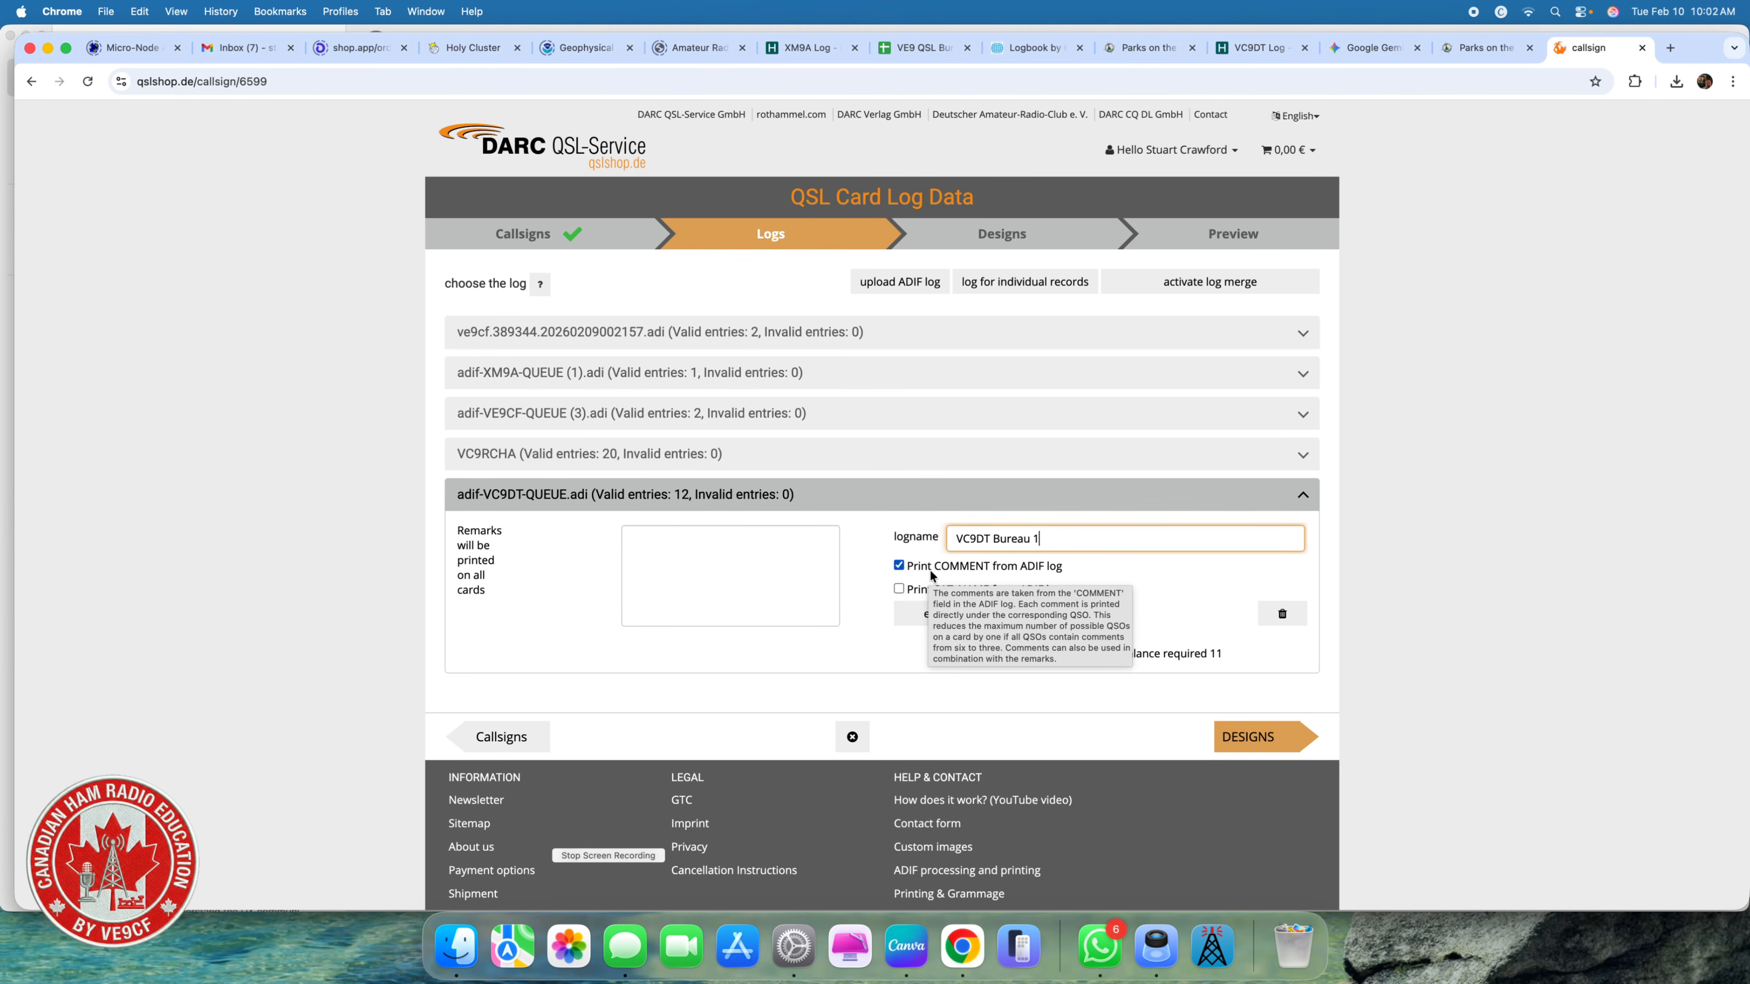
left_click(898, 565)
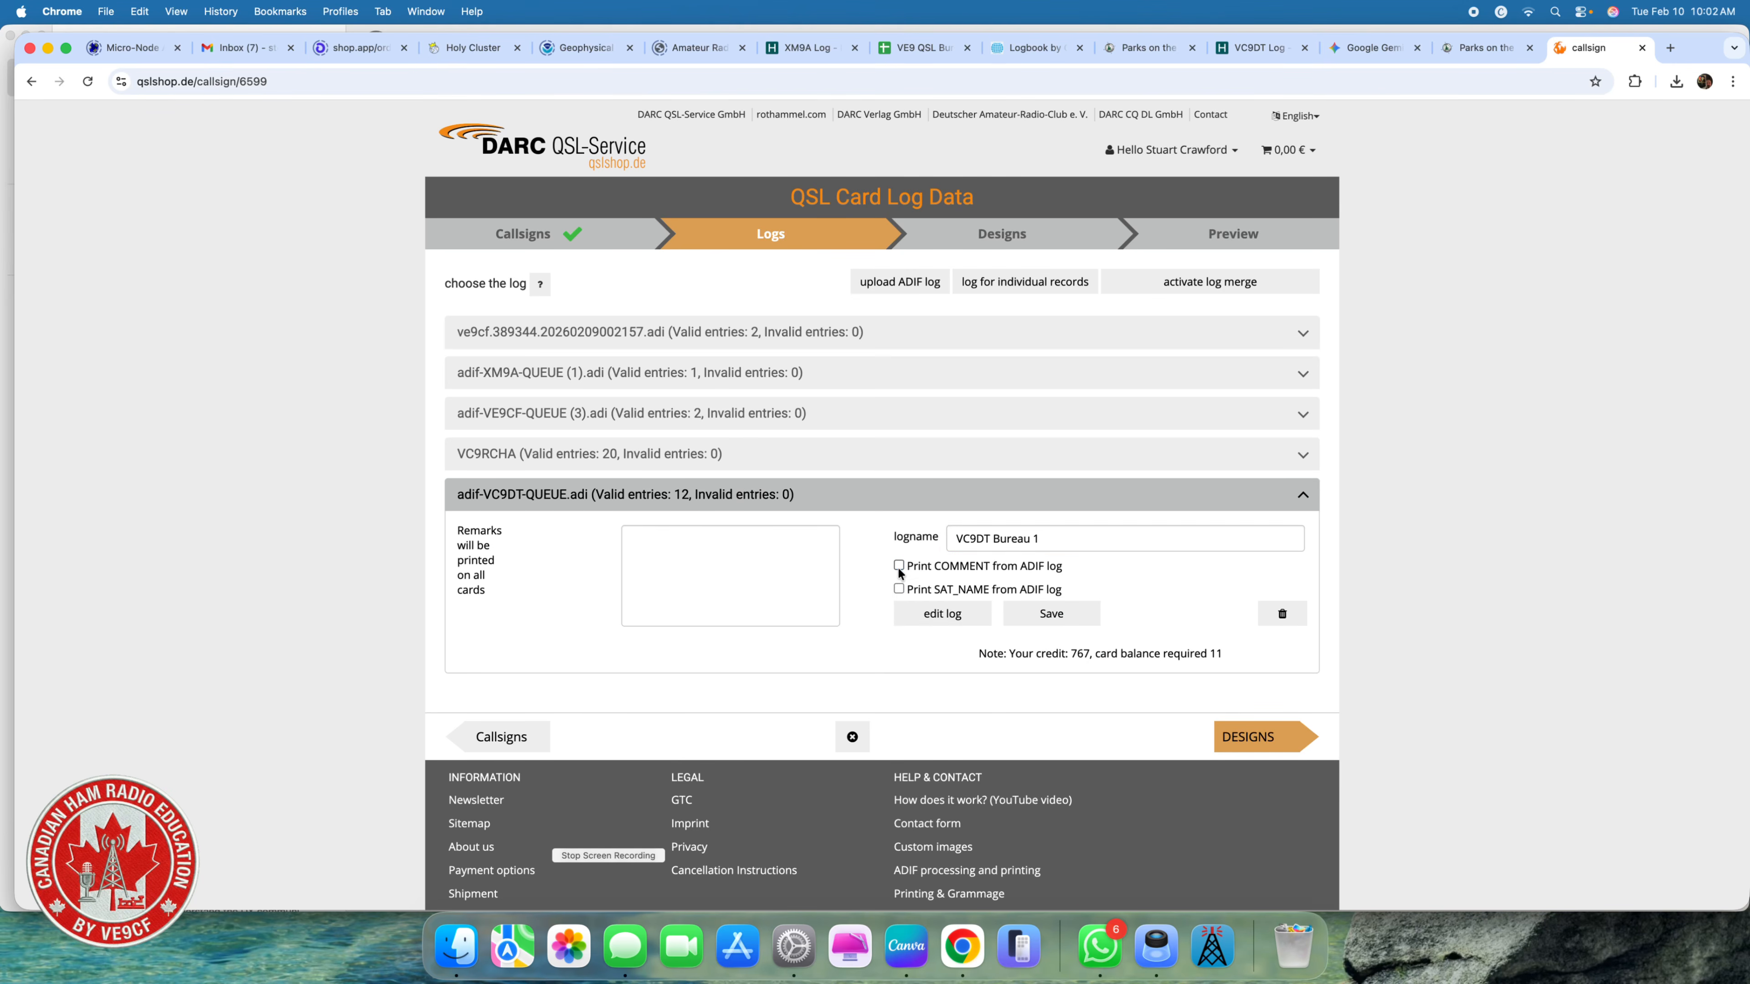
Enter the remark "Thank you for working our VC9DT, special event station honouring the 65th anniversary of the Dobson Trail in New Brunswick, Canada." and save the log.
left_click(727, 566)
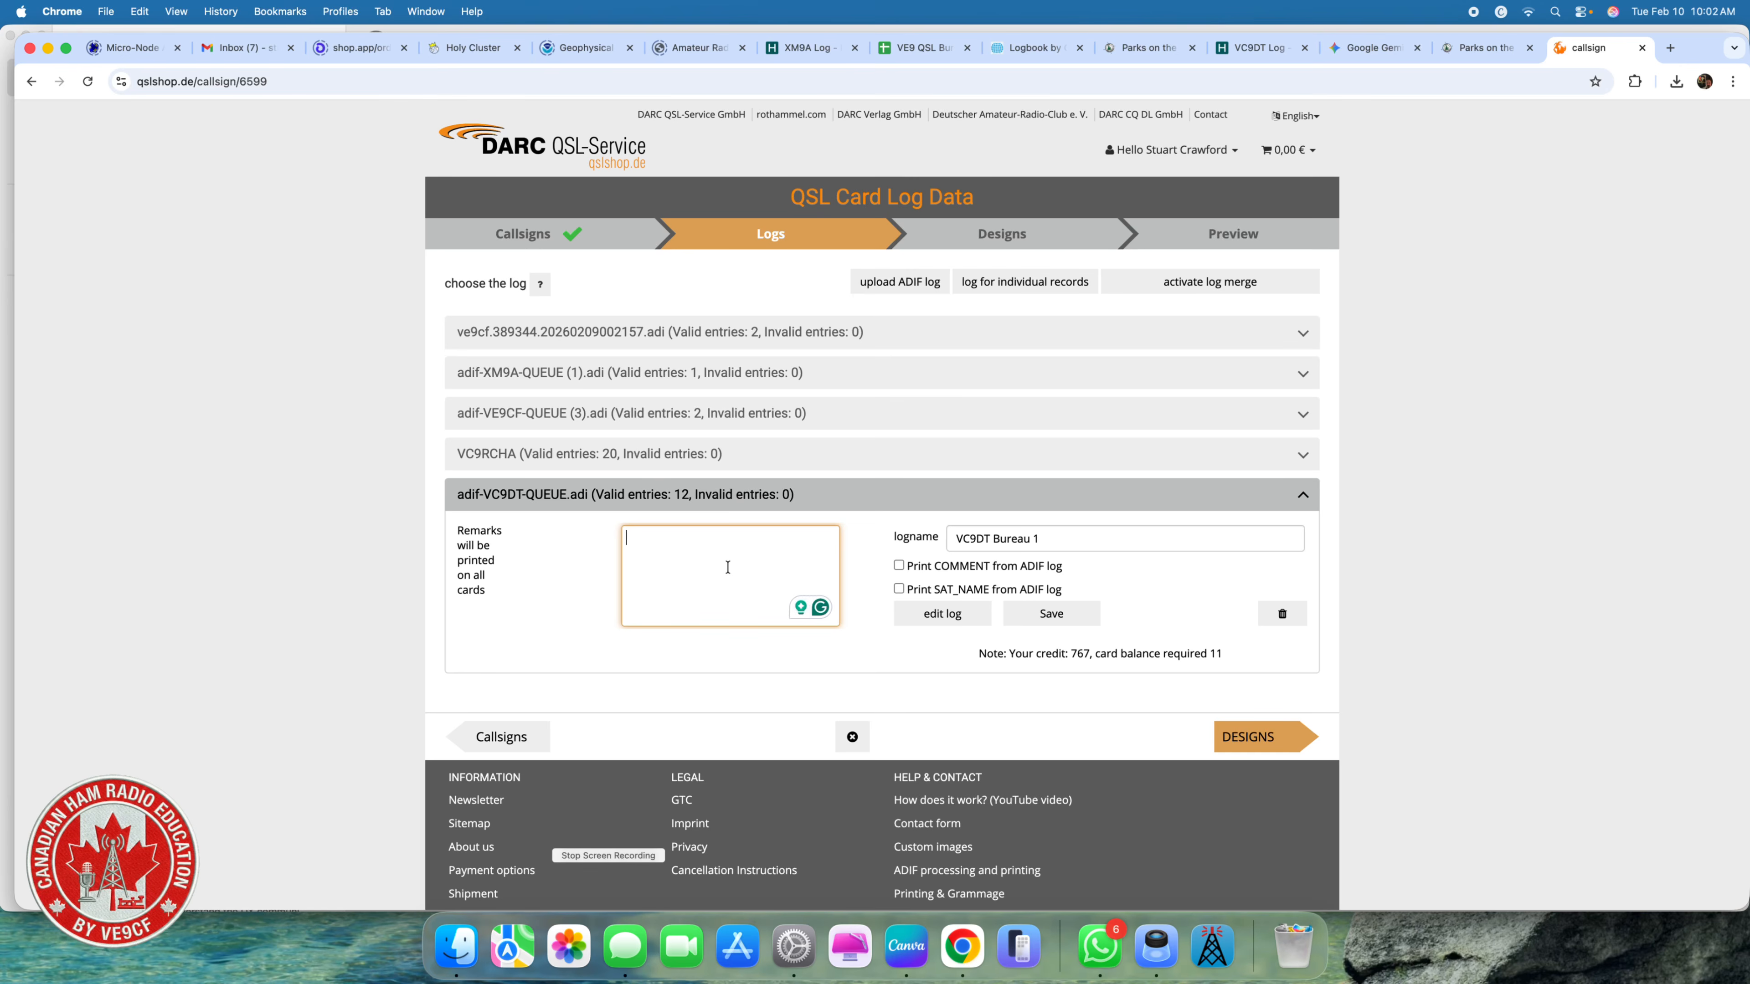
type("Thank you for working our VC9DT")
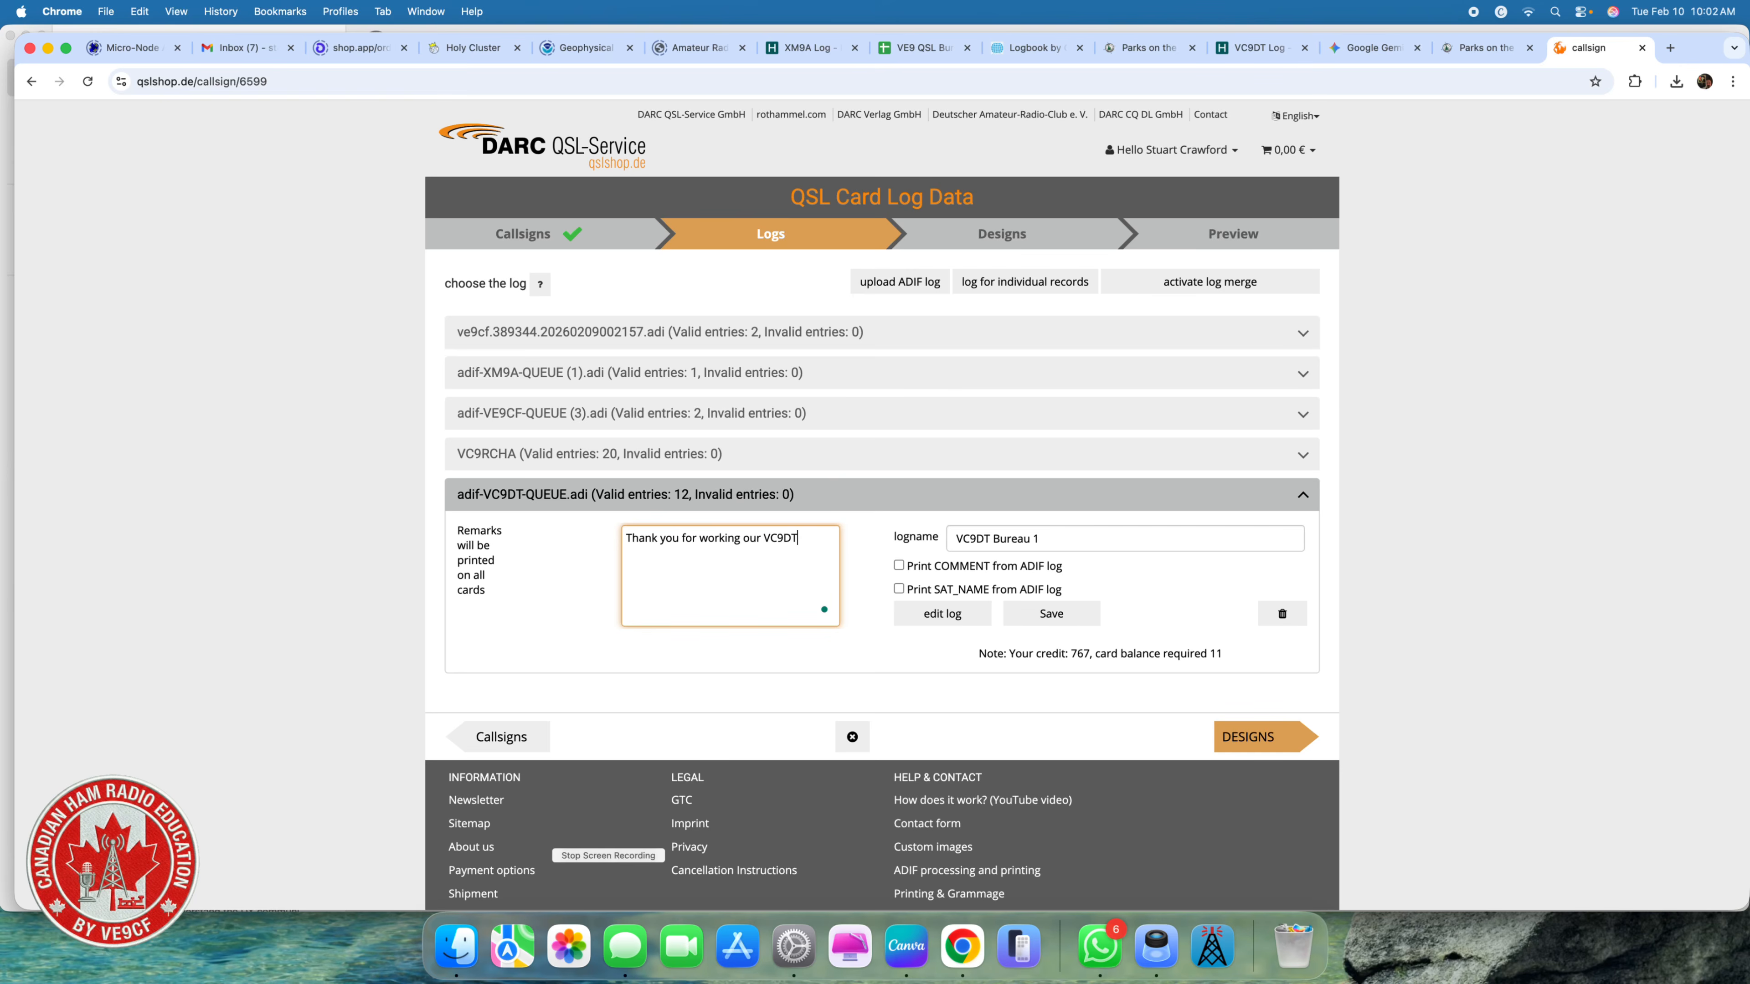
type("special event station honouring the 65th anniv")
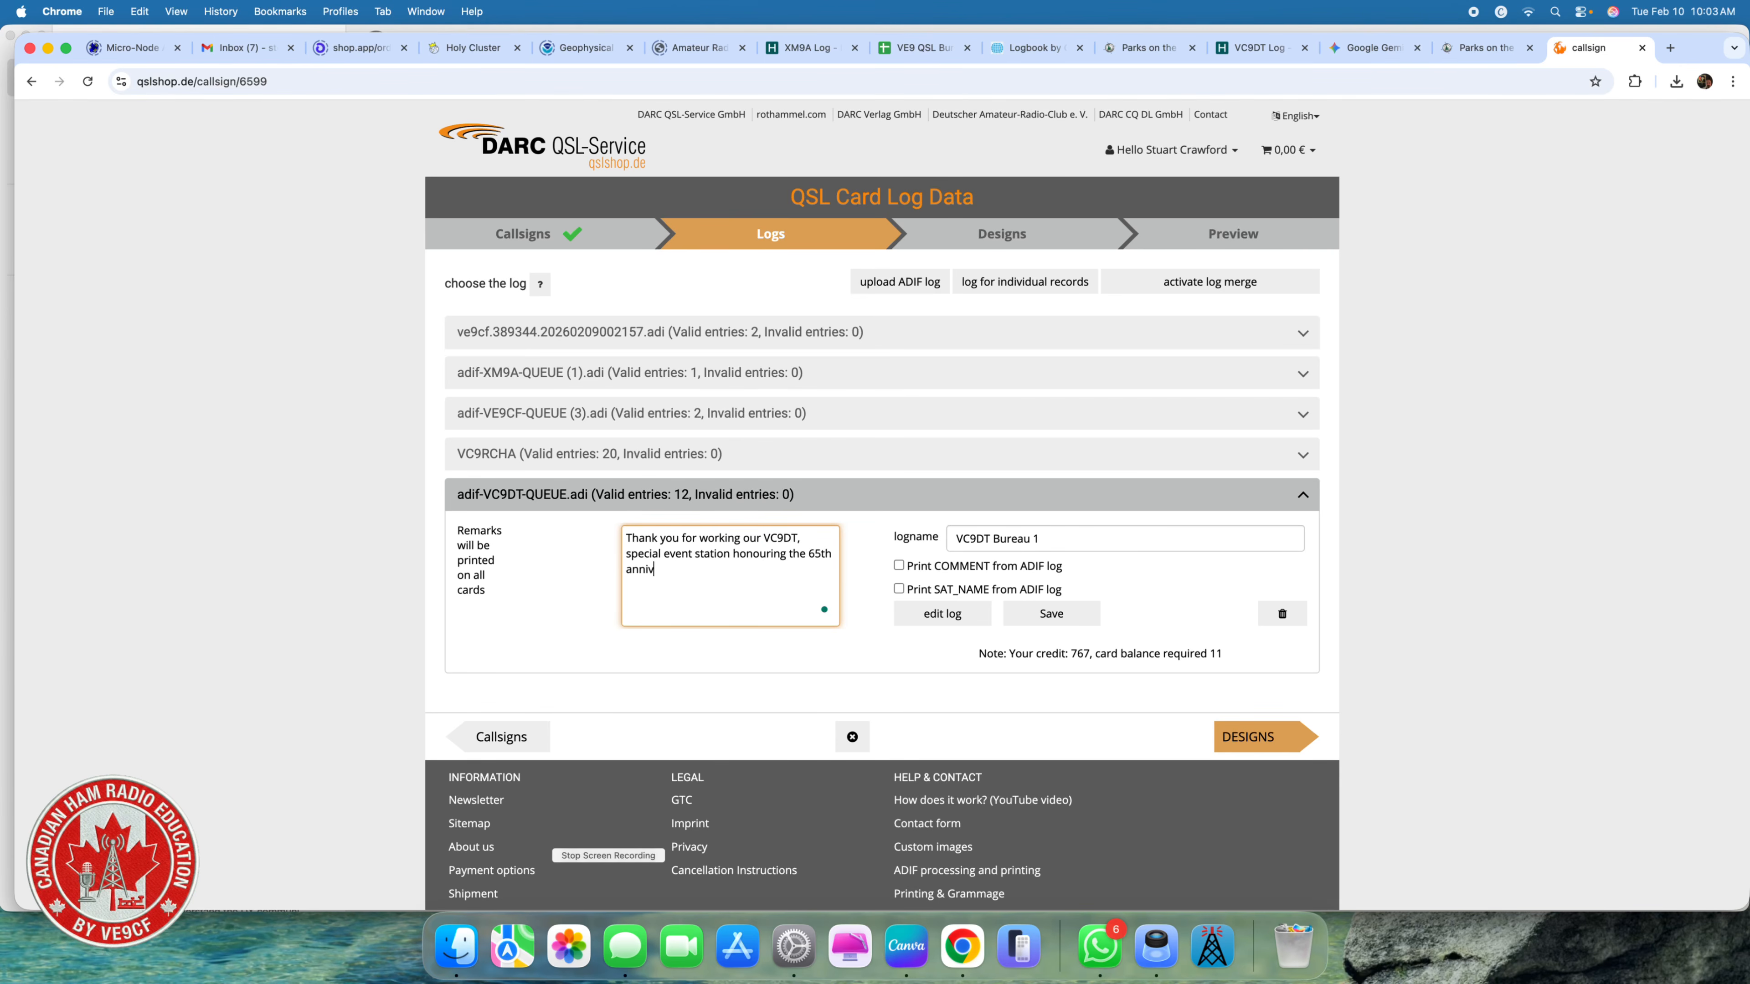
type("ersary of the Dobson Trail in New B")
type("runswic")
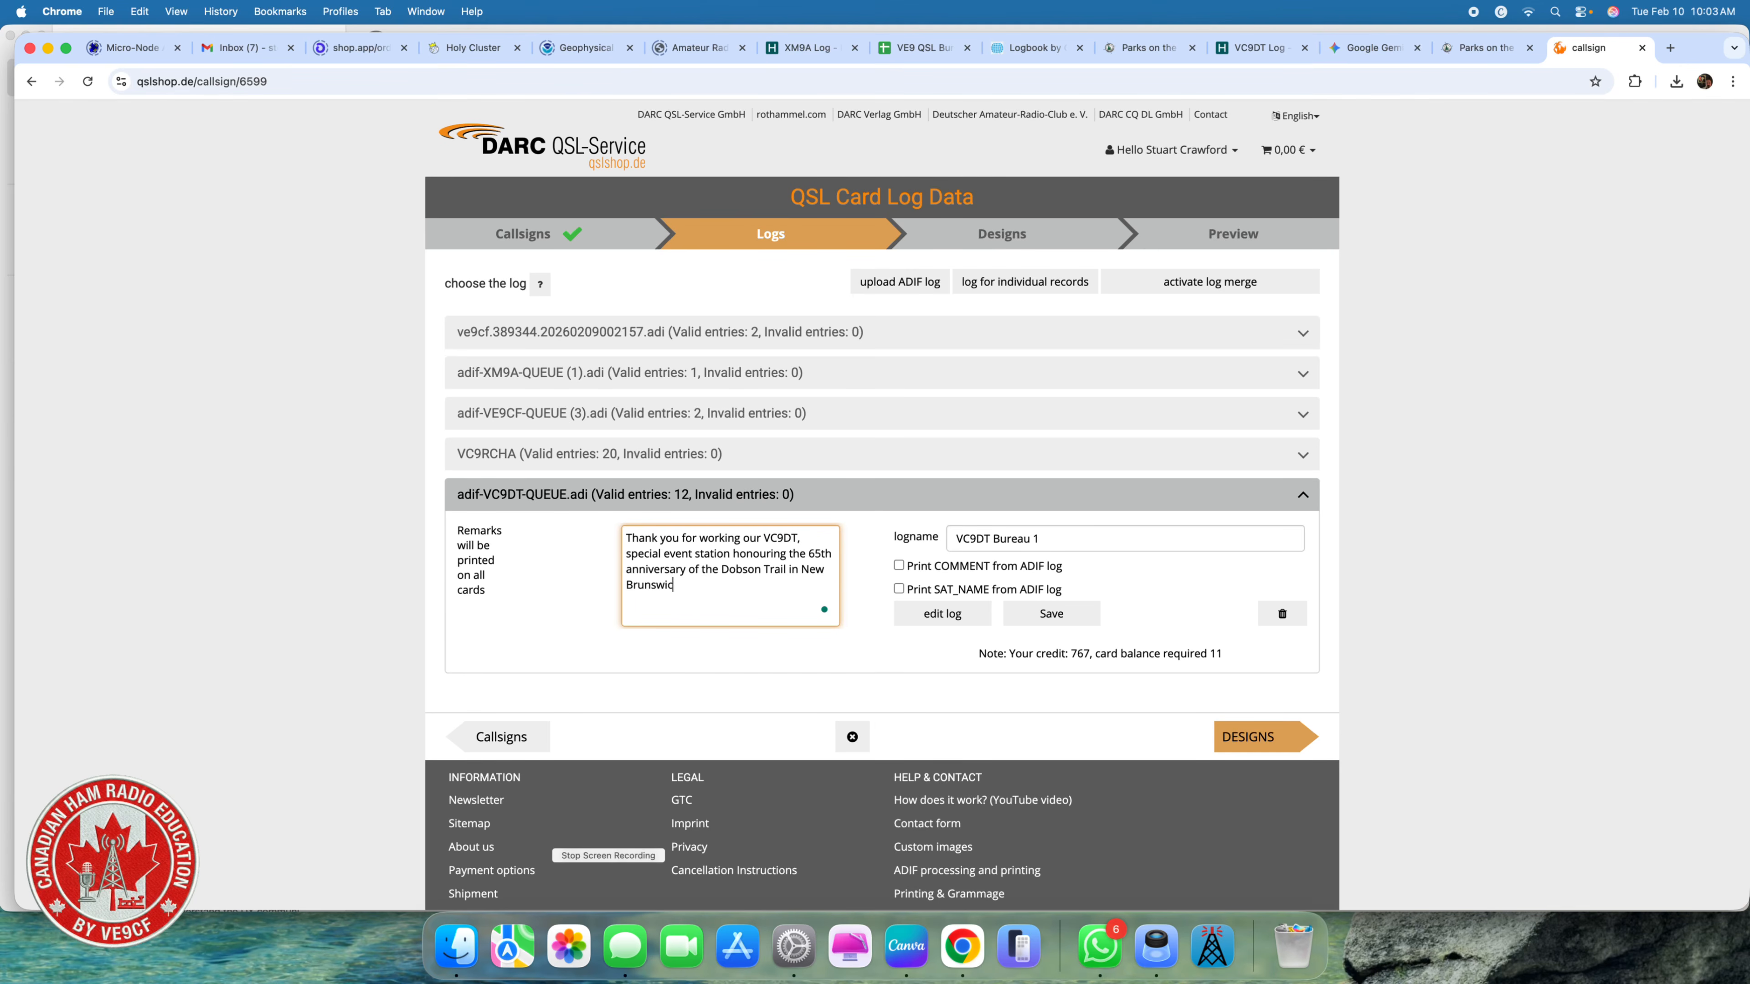
type("k, Canada.")
mouse_move(950, 590)
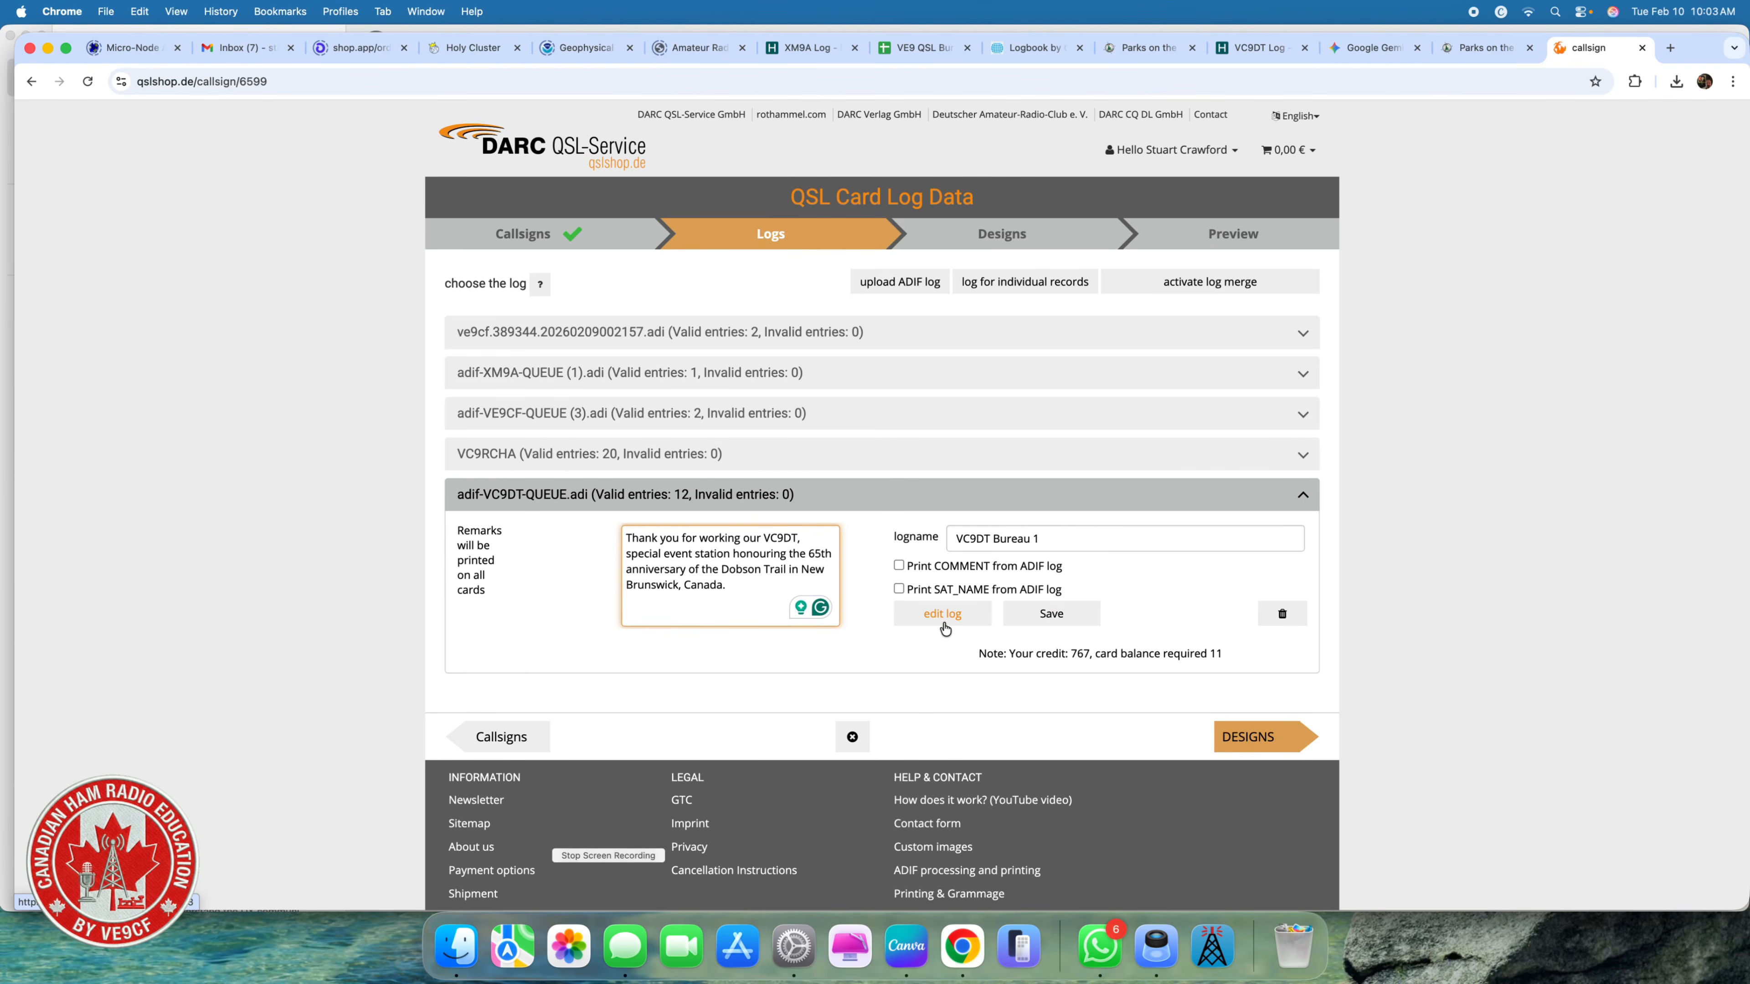
left_click(1074, 618)
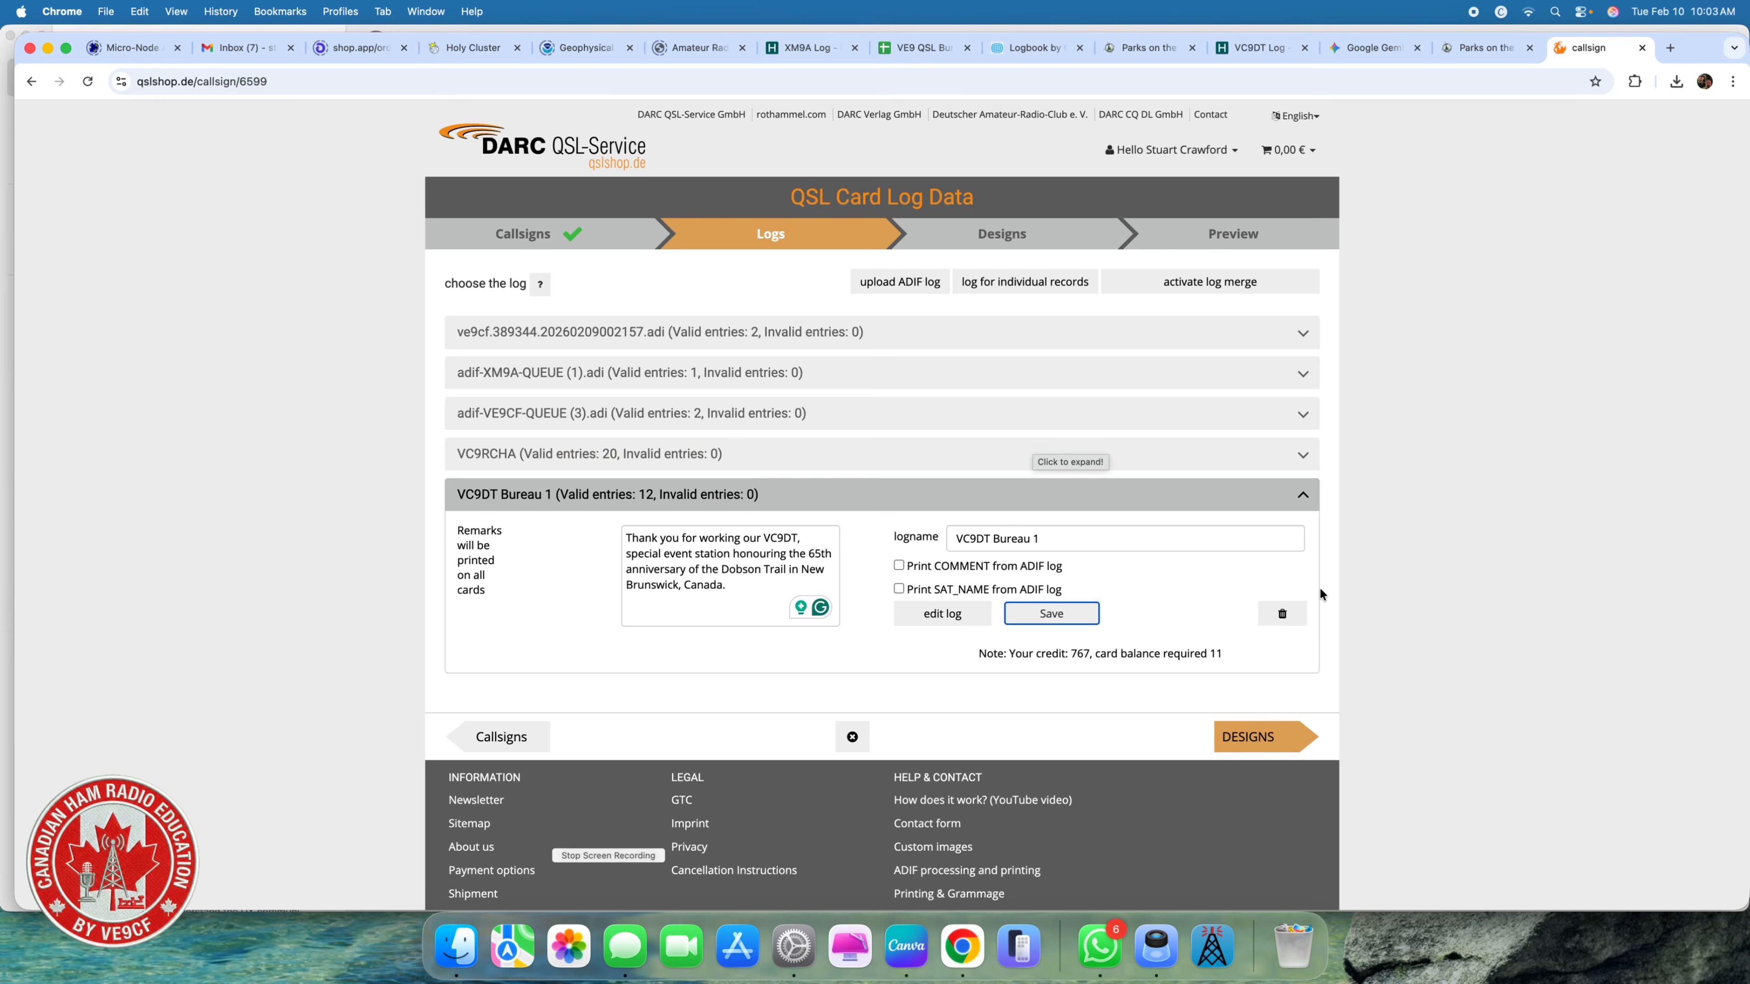
Continue to the card designs and open the empty design template for editing.
left_click(1261, 741)
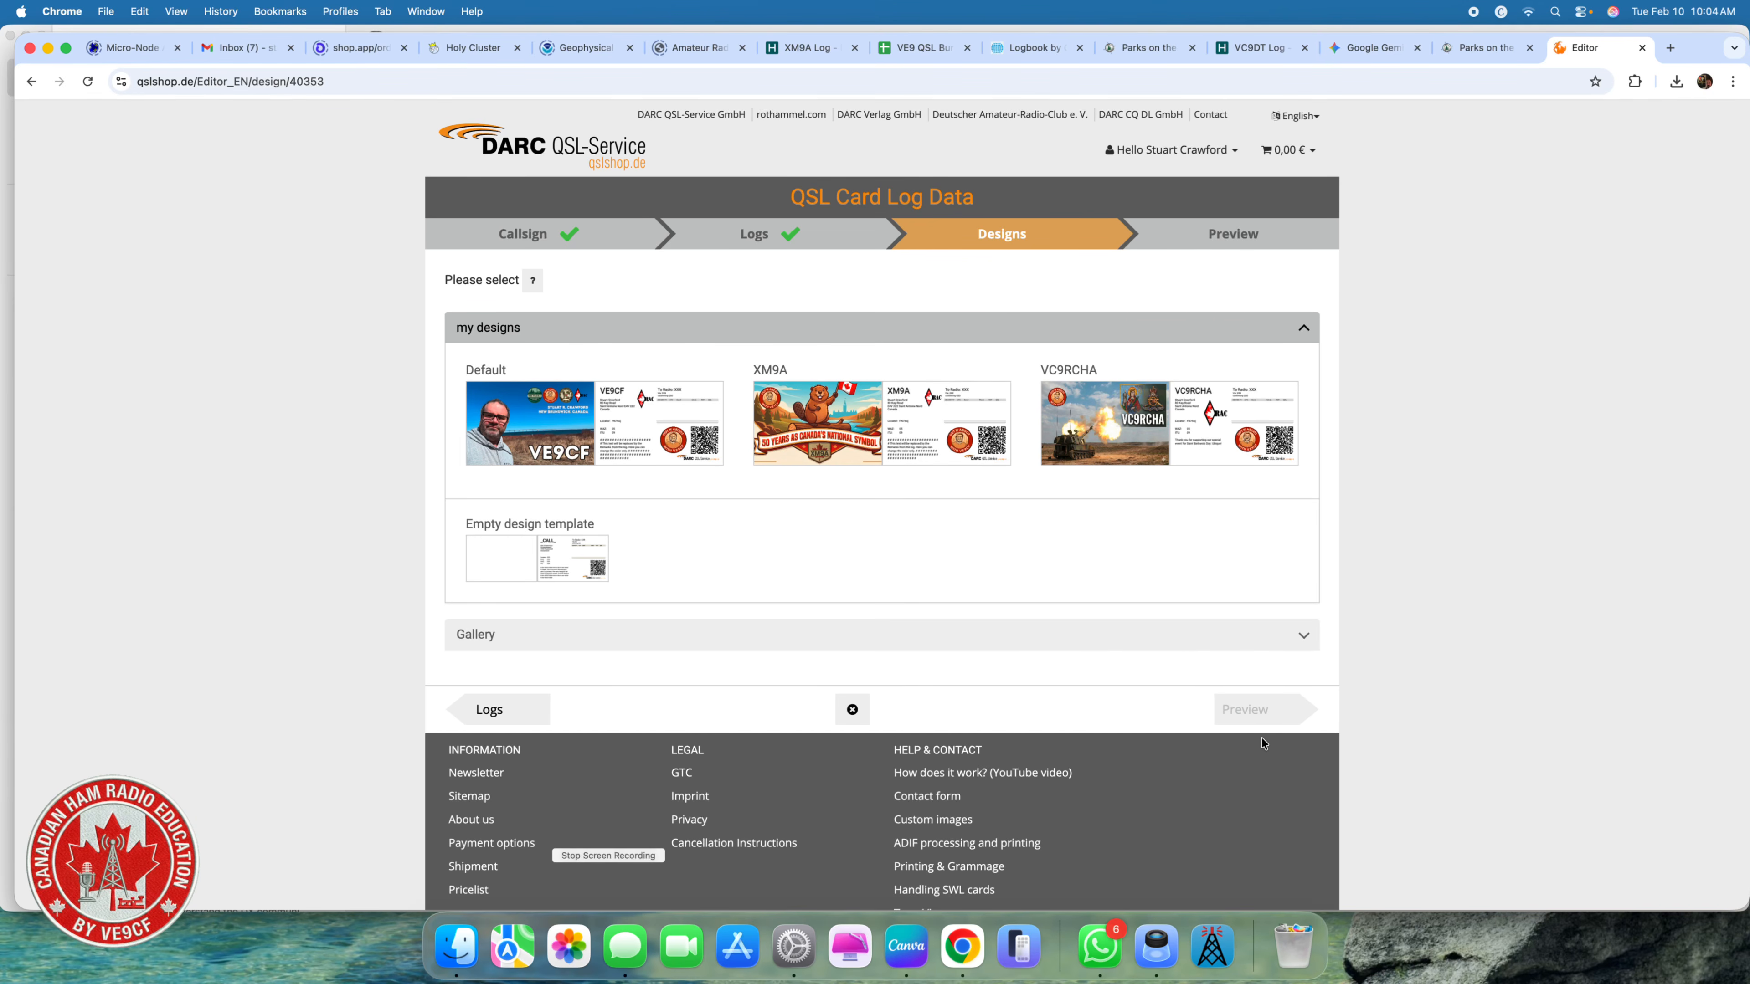
mouse_move(579, 454)
left_click(516, 562)
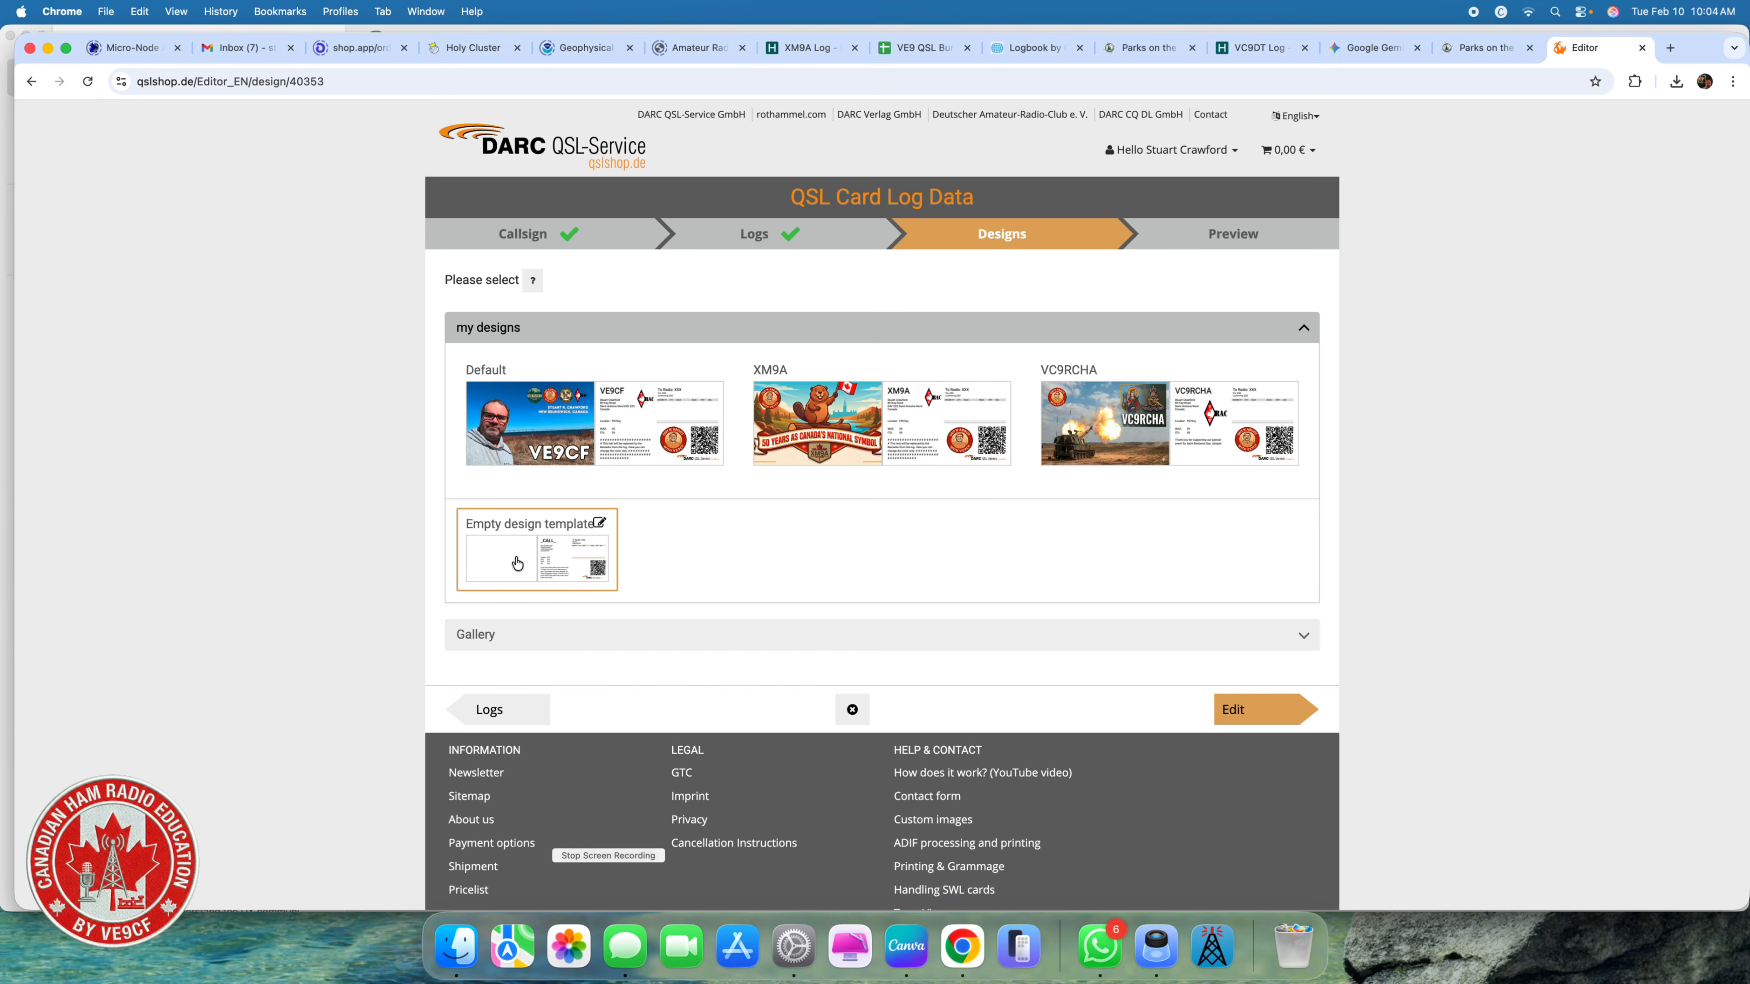
left_click(1233, 710)
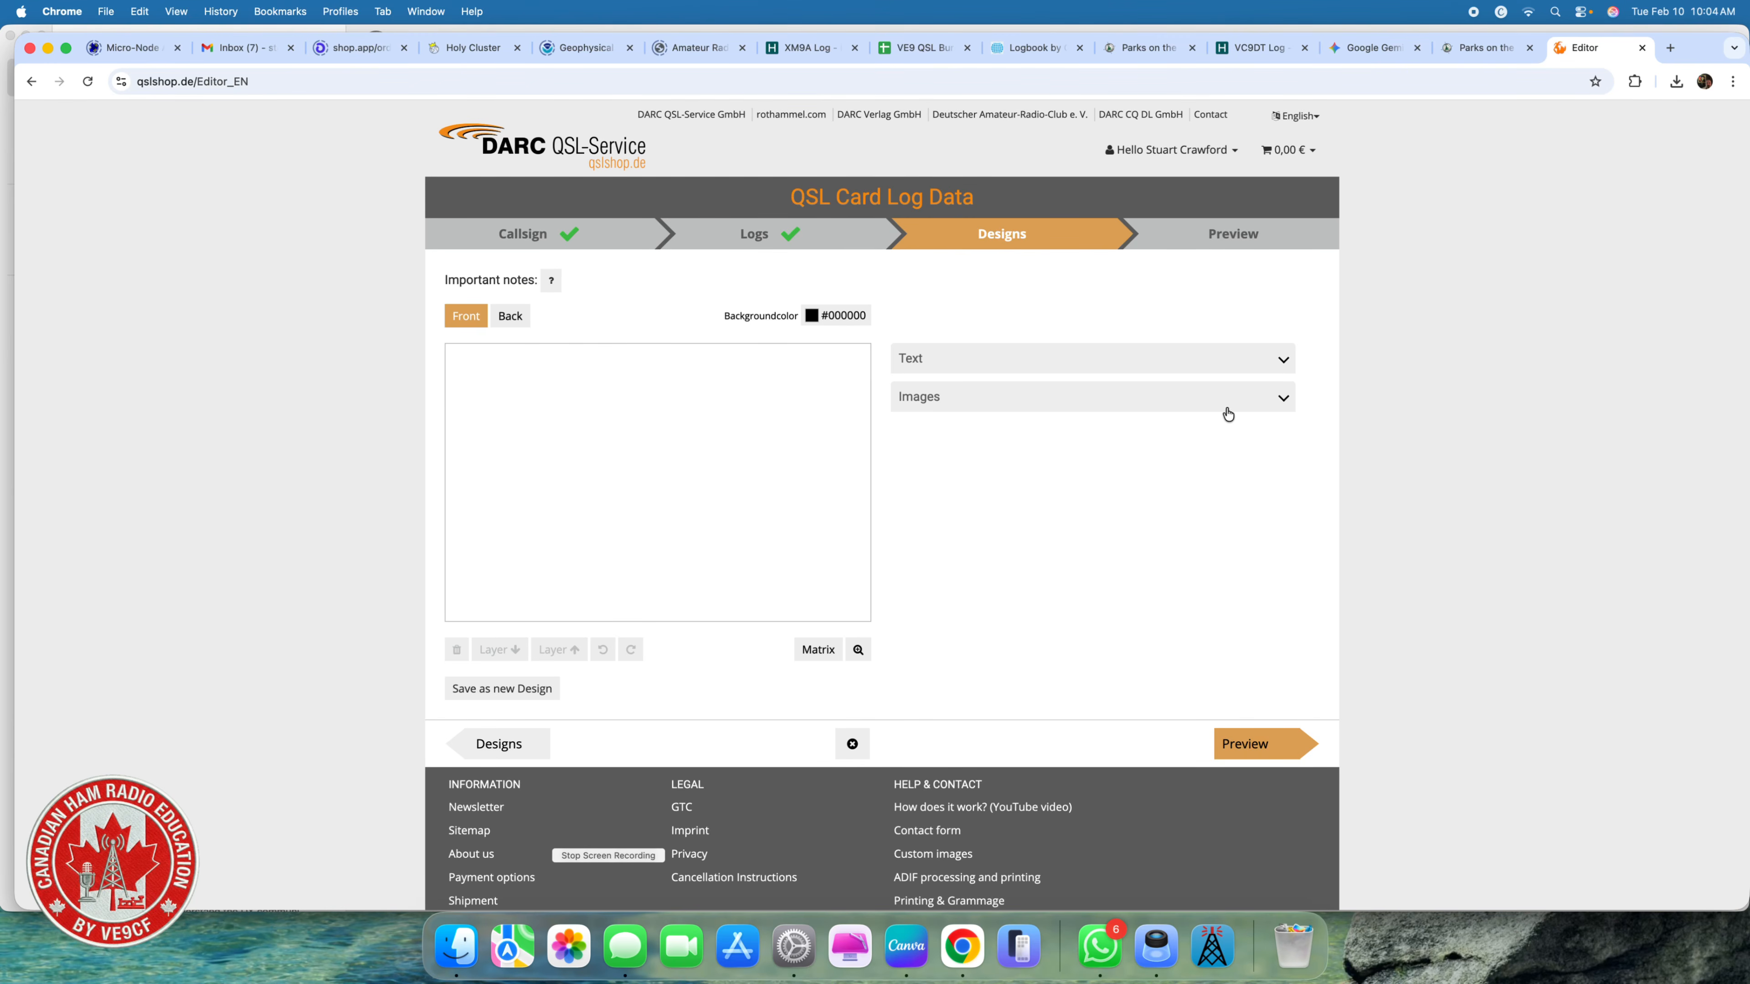
Upload VC9DTCard.png from Downloads as a new image for the front of the card.
left_click(1283, 398)
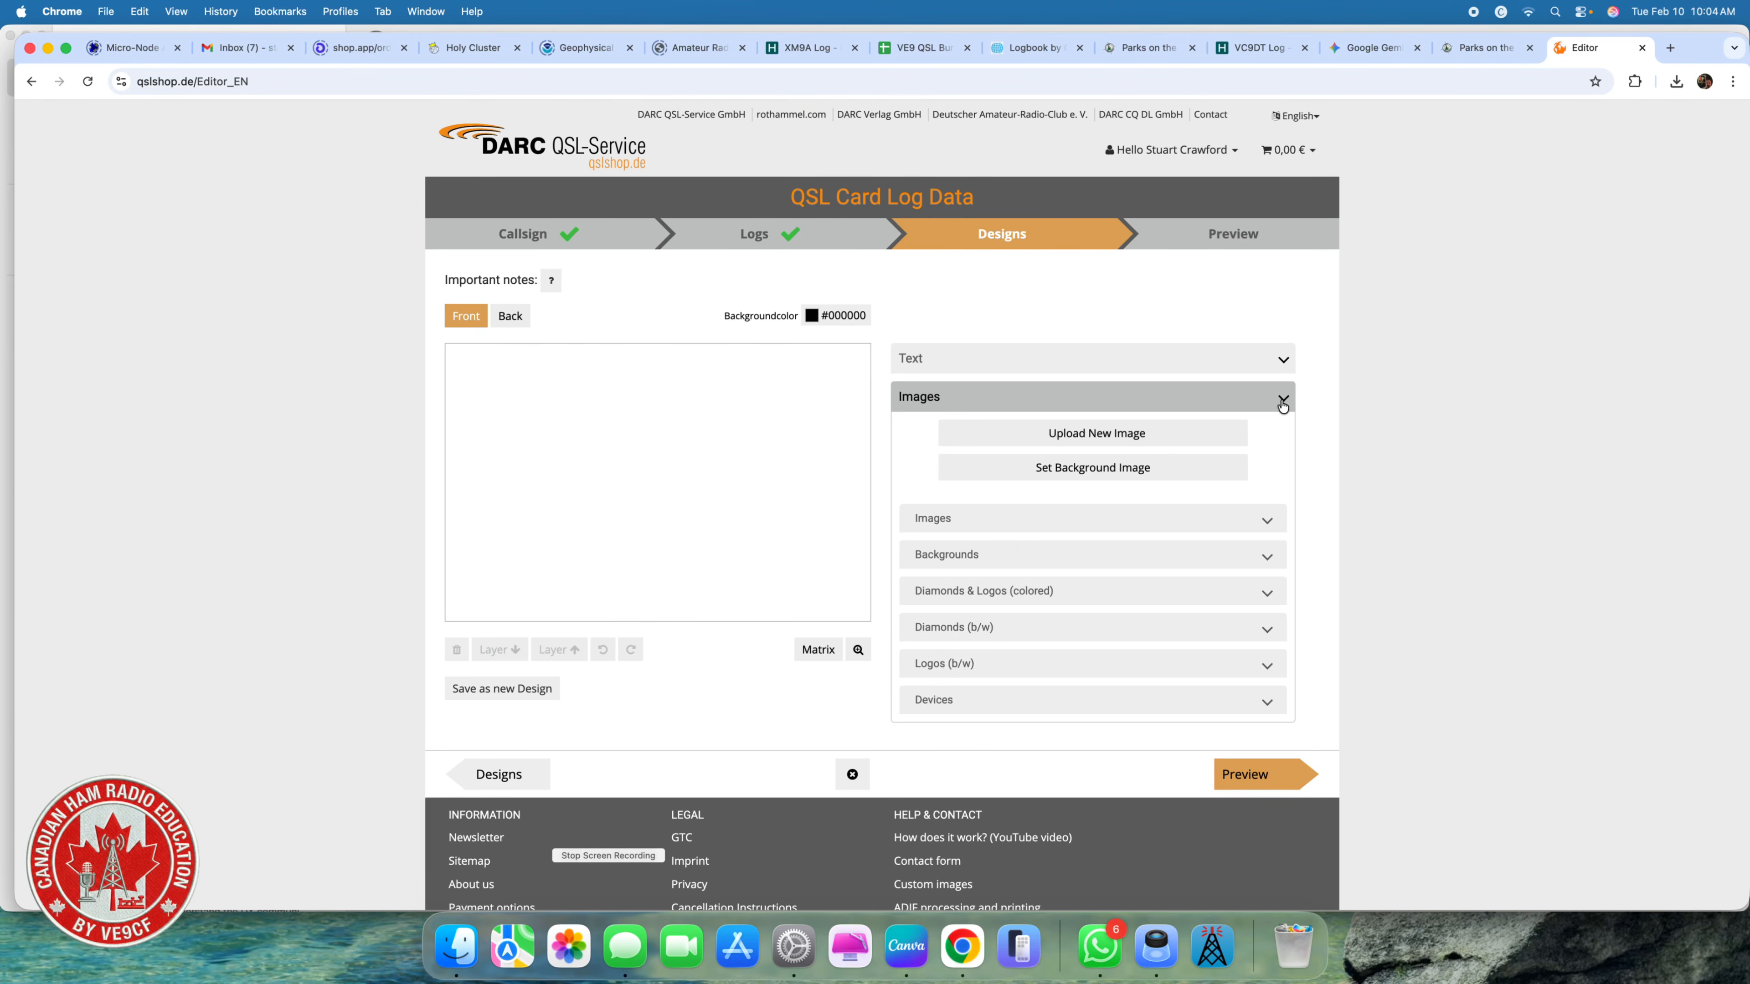
left_click(1107, 442)
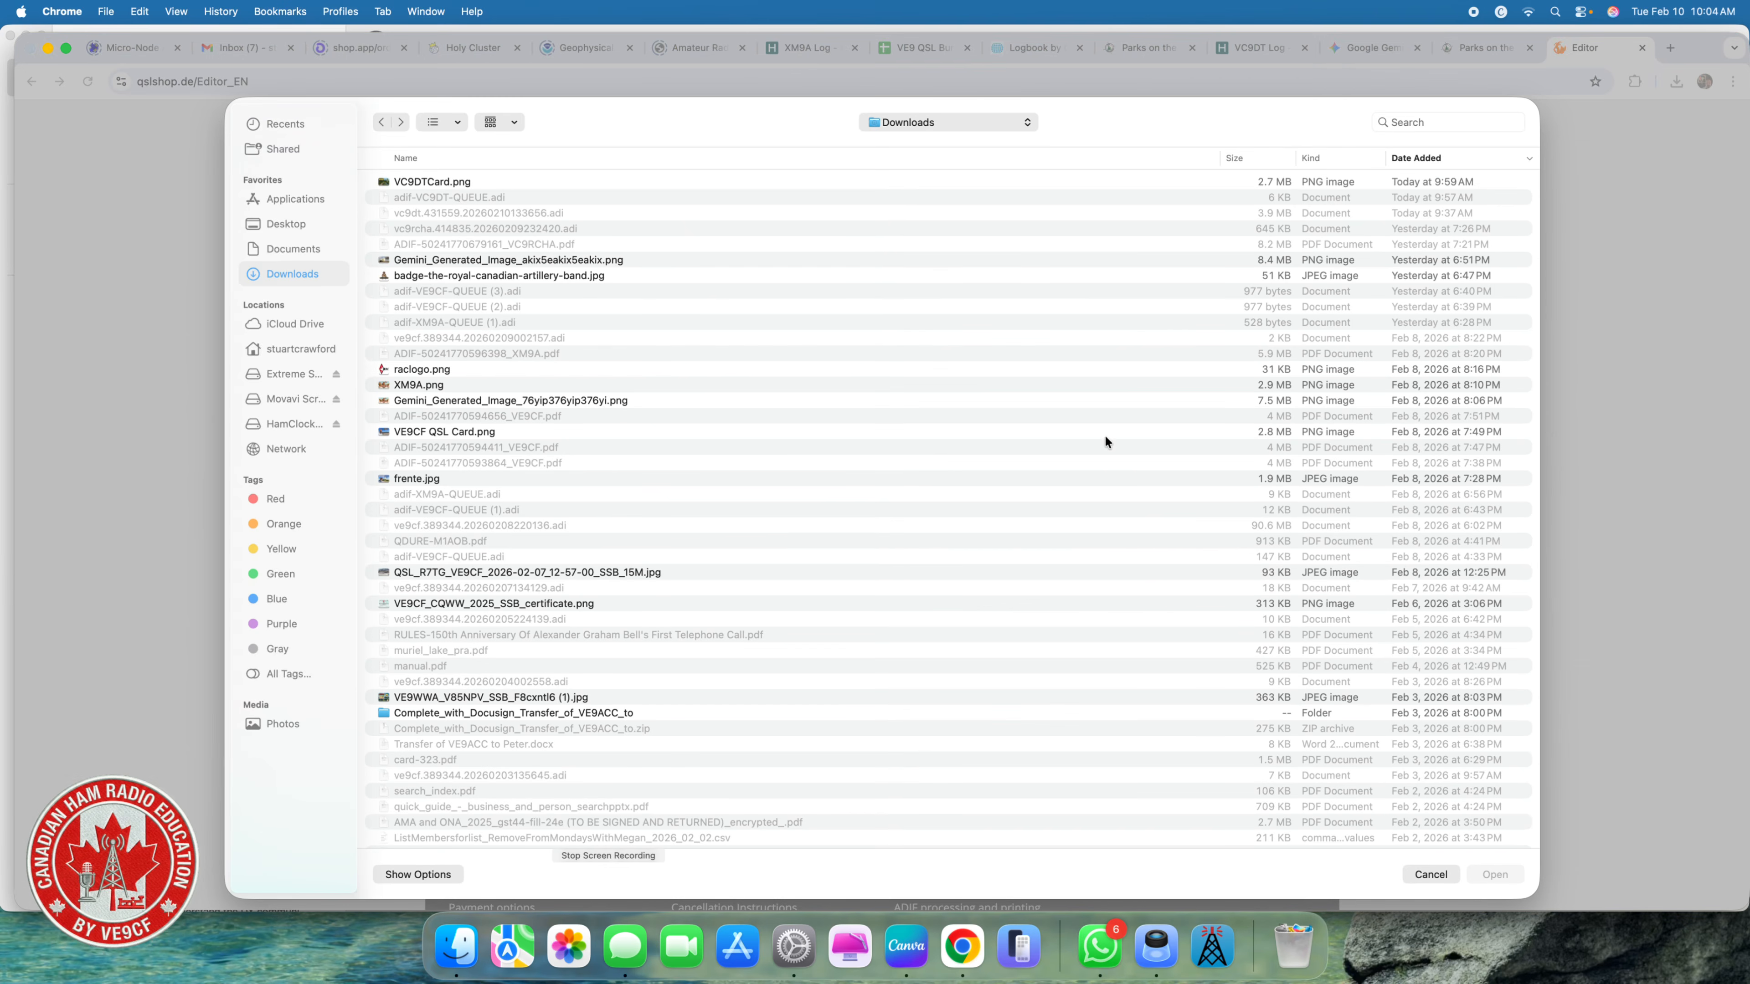
left_click(434, 183)
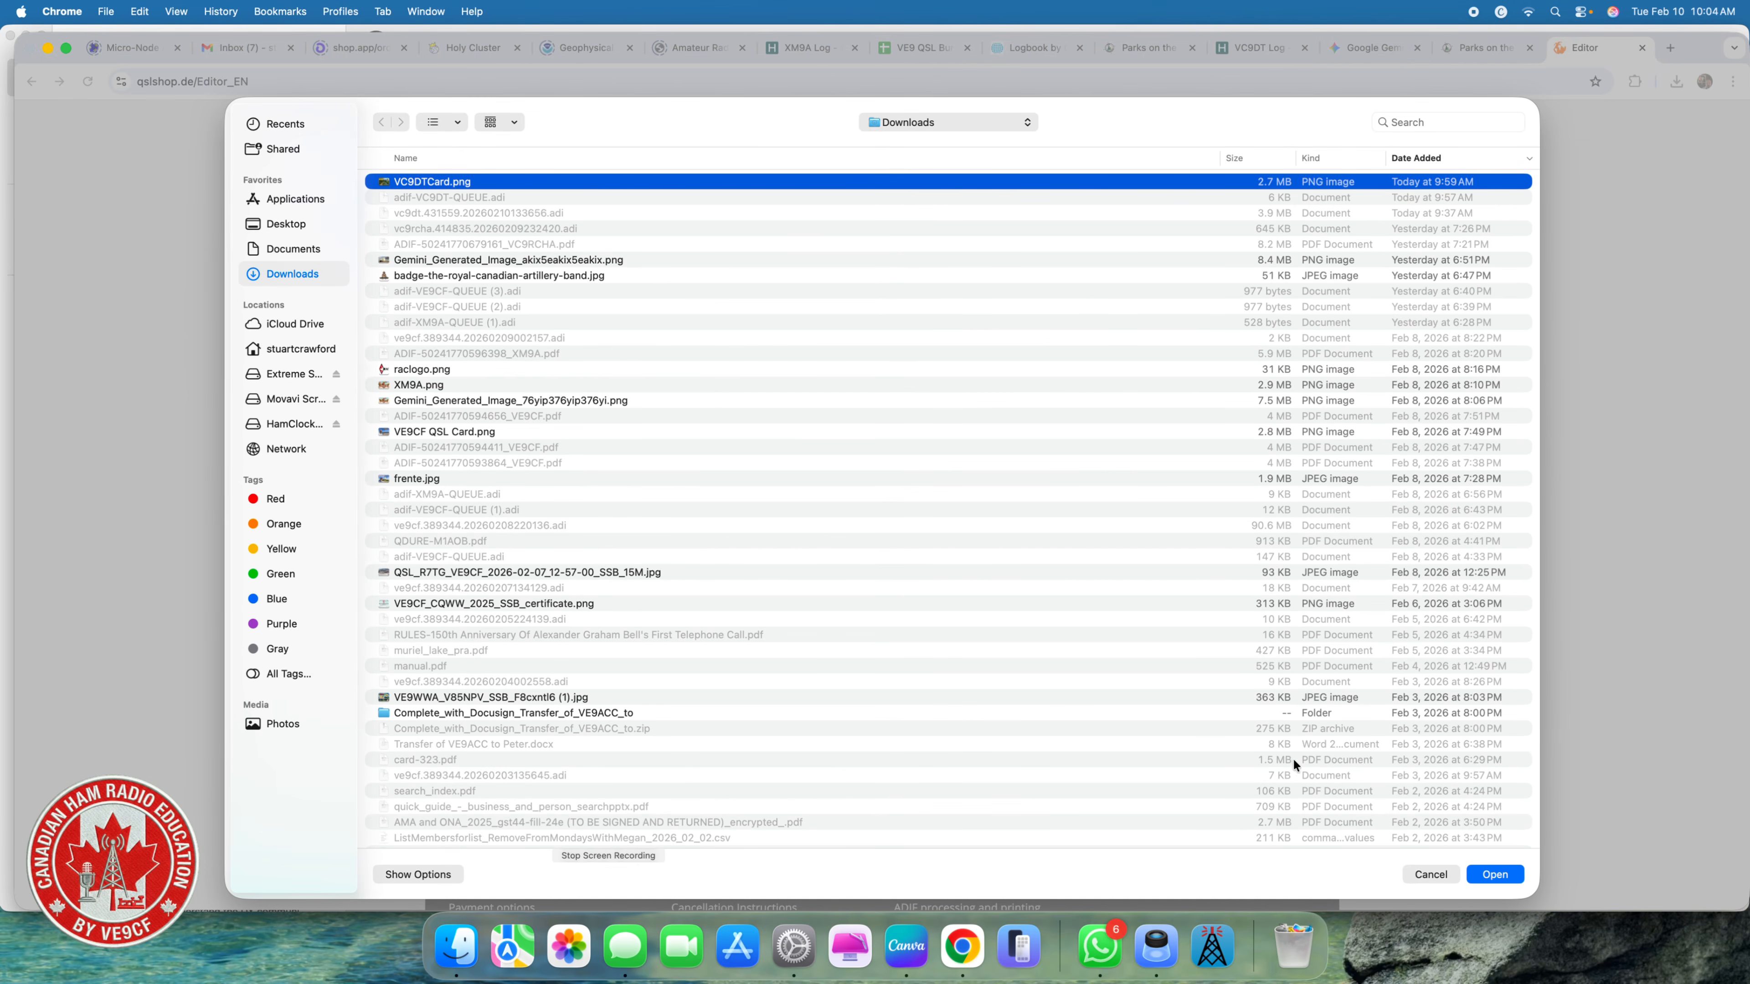
left_click(1496, 876)
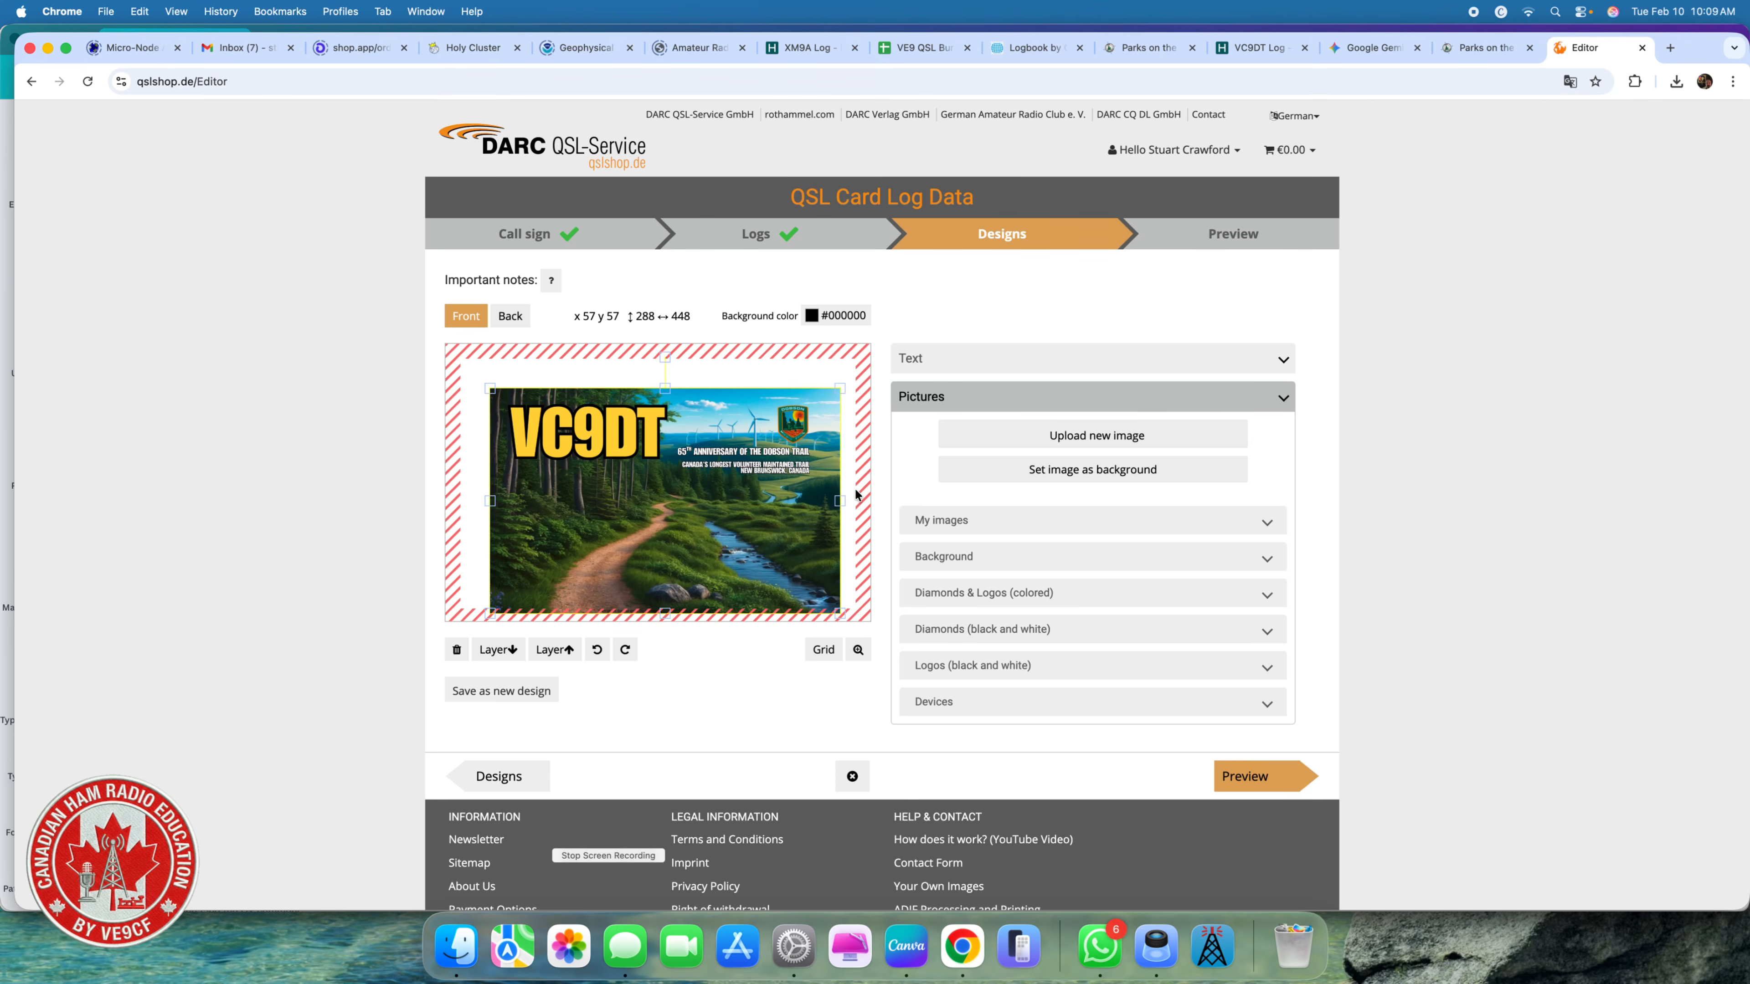
Move and enlarge the VC9DT picture to cover the whole card front, about 550 wide by 354 high.
left_click_drag(735, 494, 761, 446)
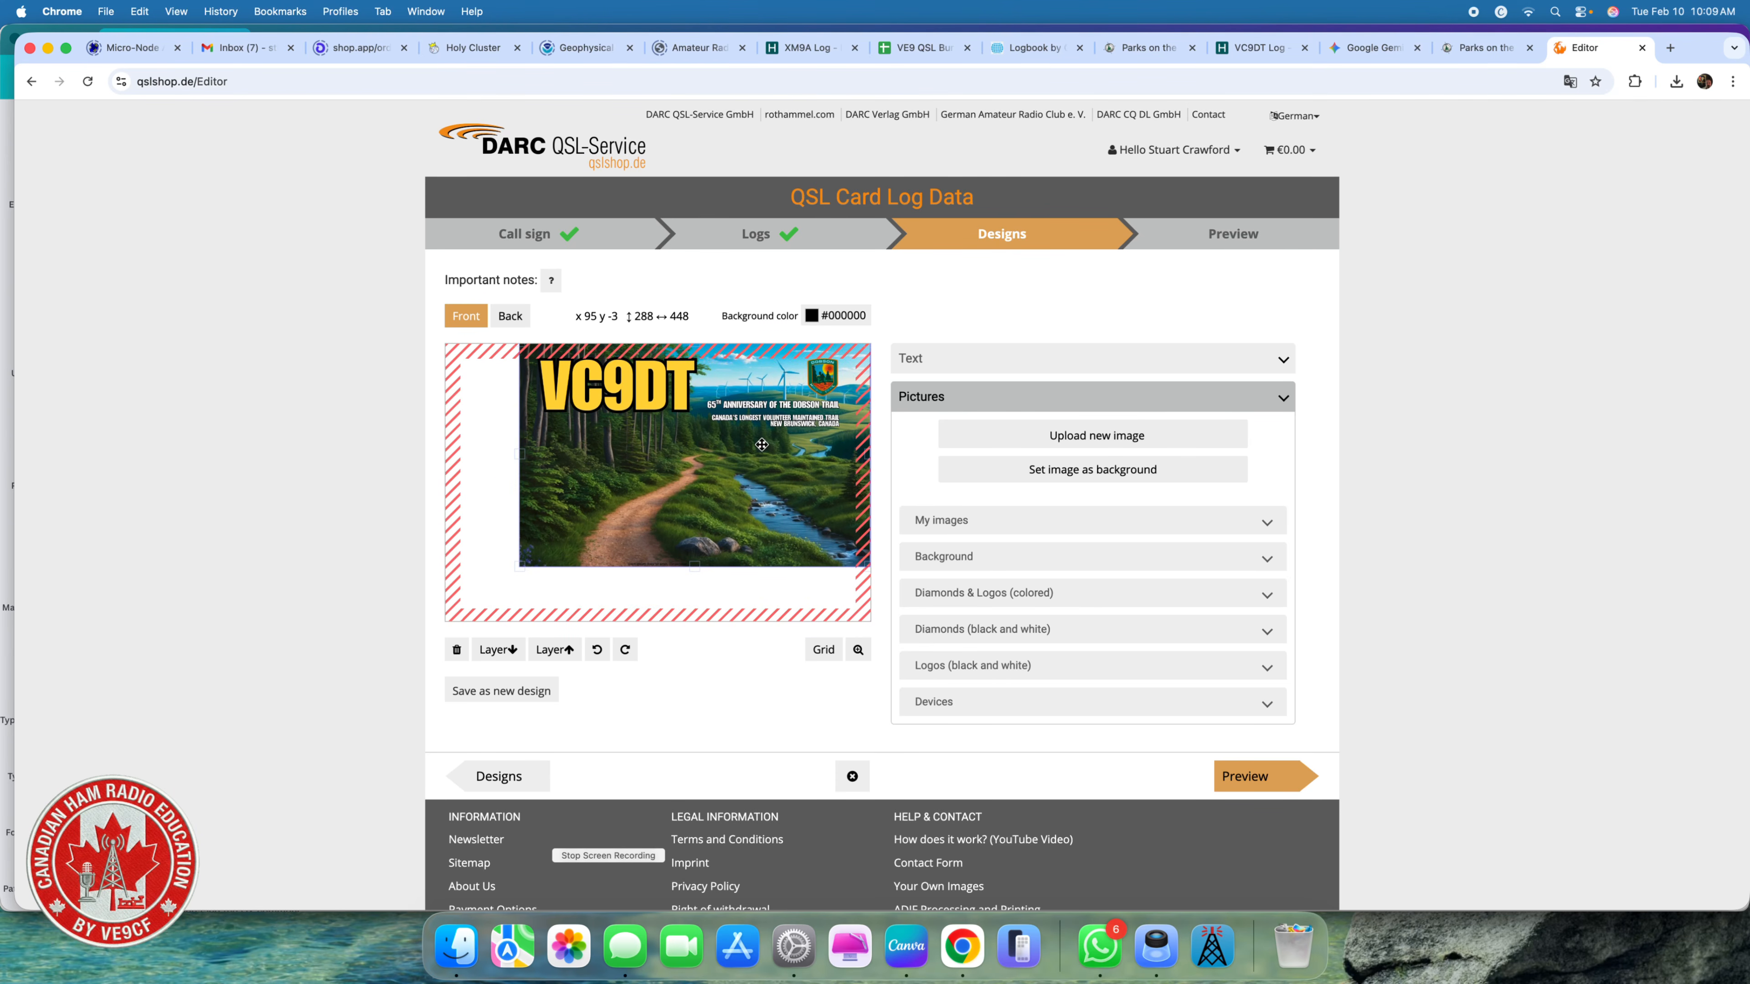
left_click_drag(522, 569, 434, 617)
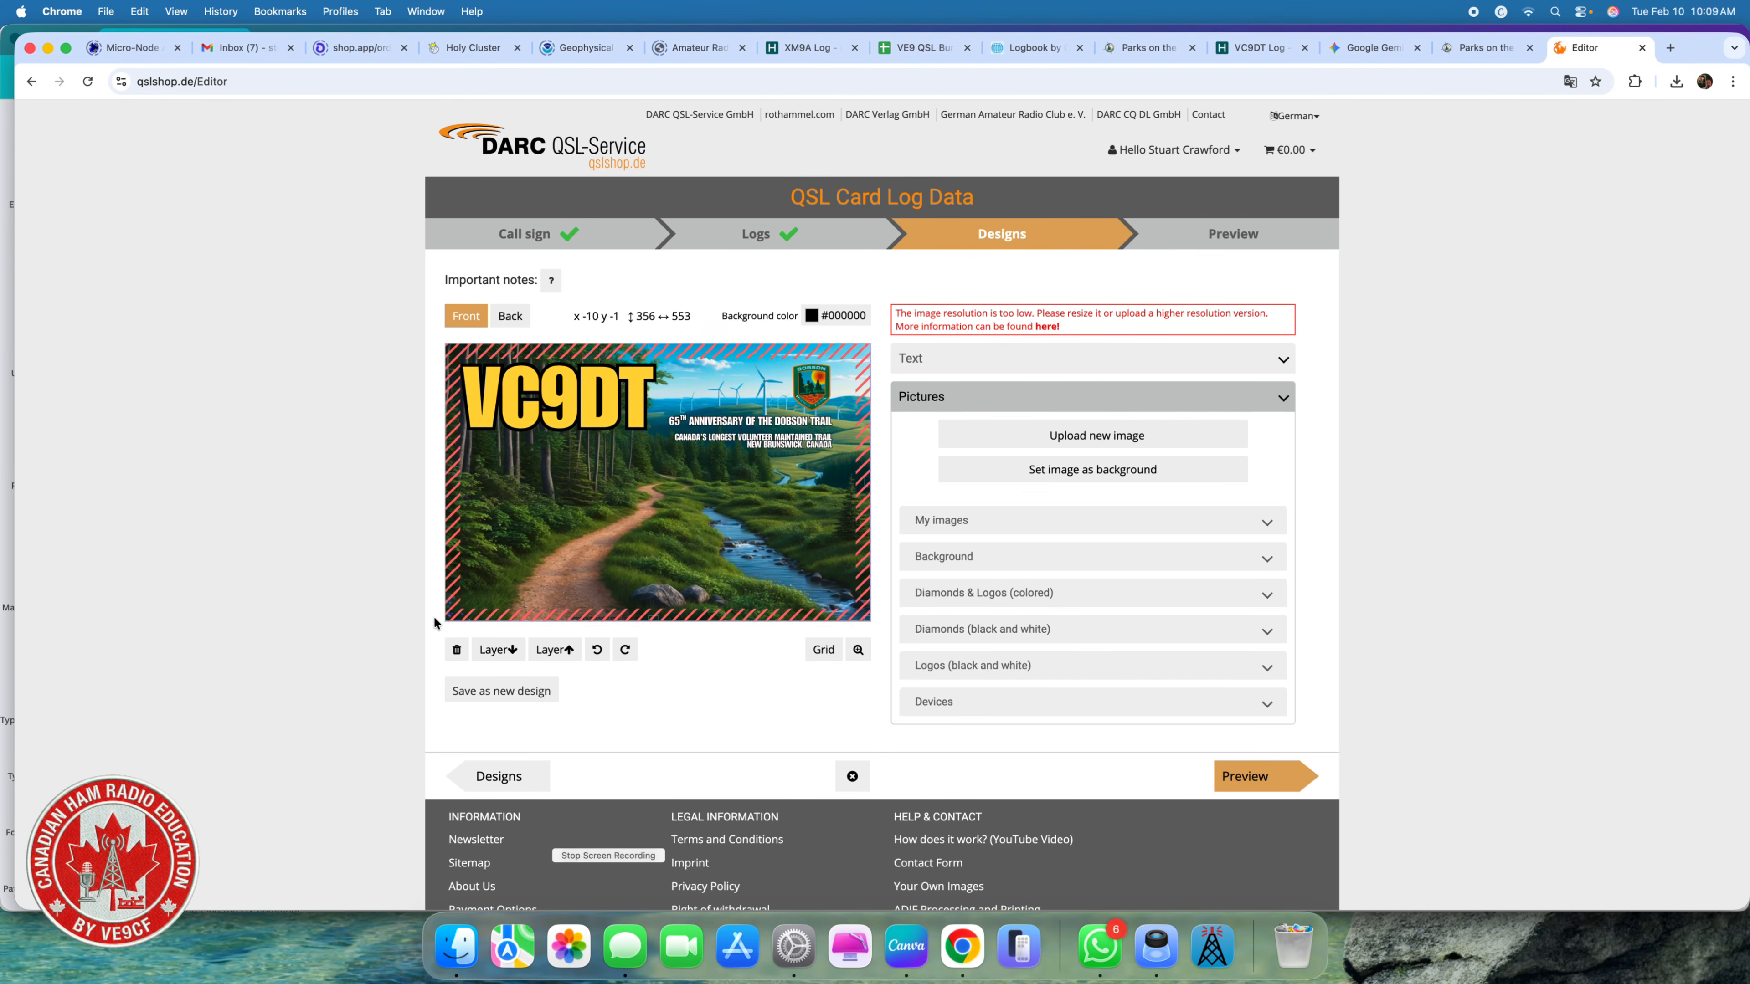
left_click_drag(556, 575, 557, 570)
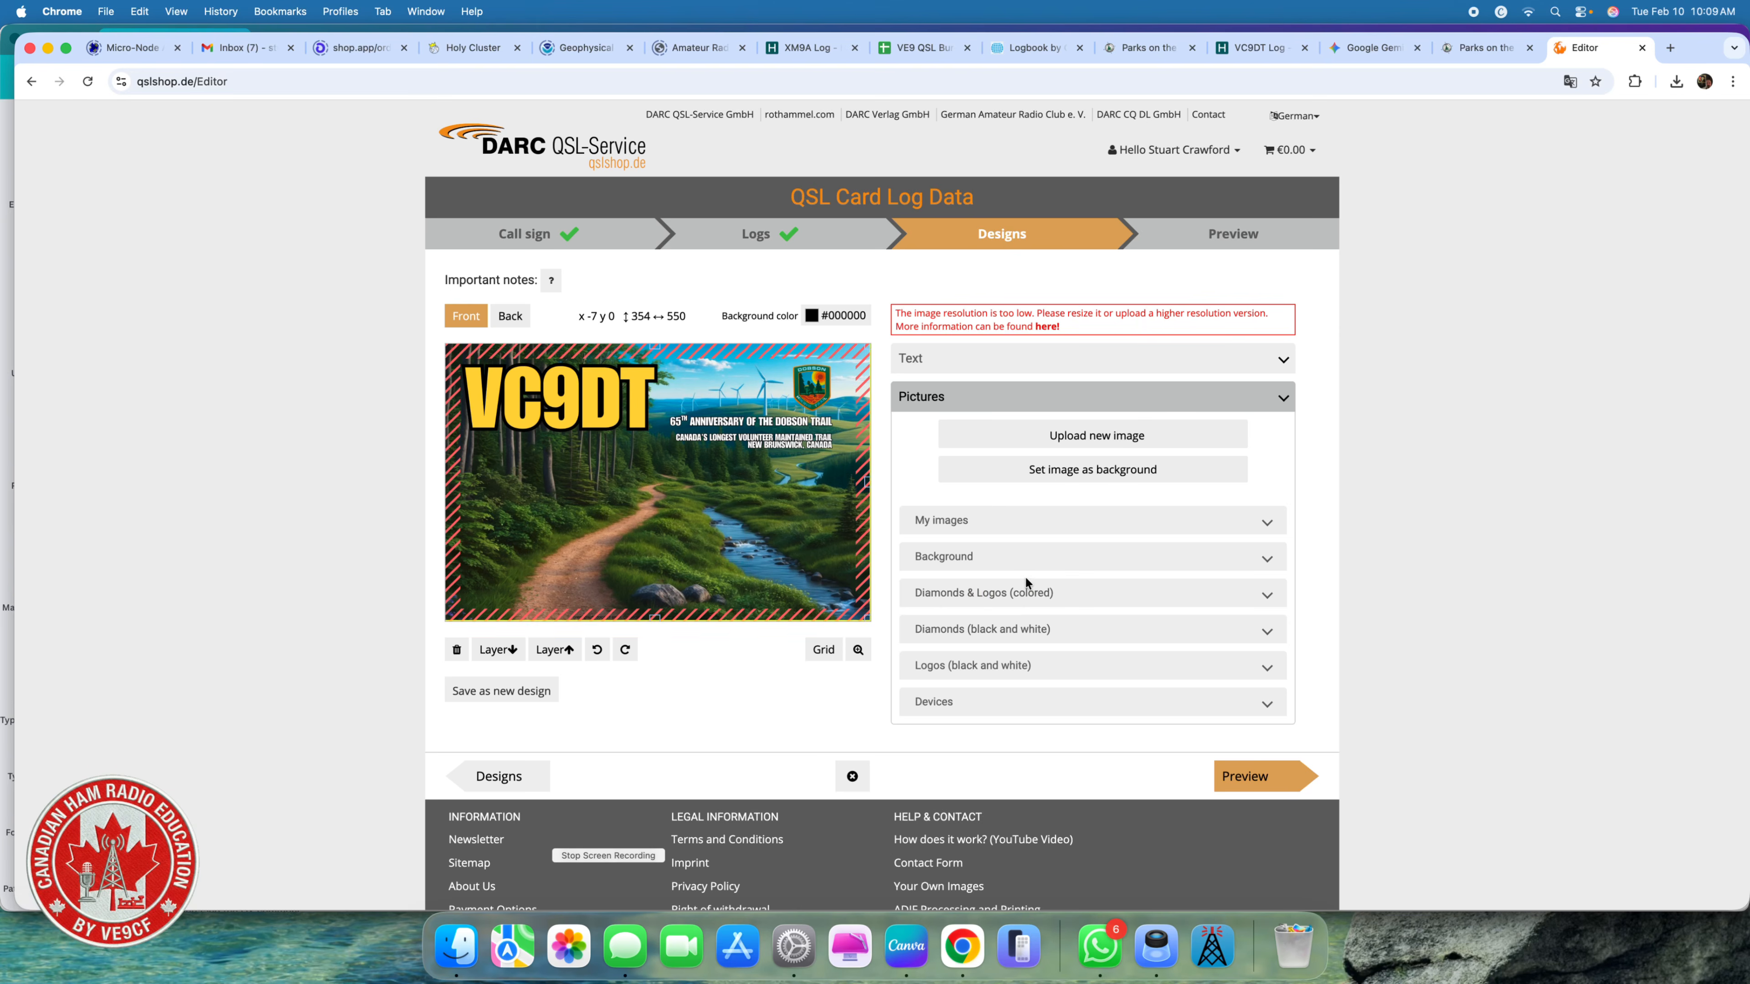
Add the stored RAC logo to the card front, shrunk to about 51 by 58, beside the trail badge above the anniversary text.
left_click(1010, 526)
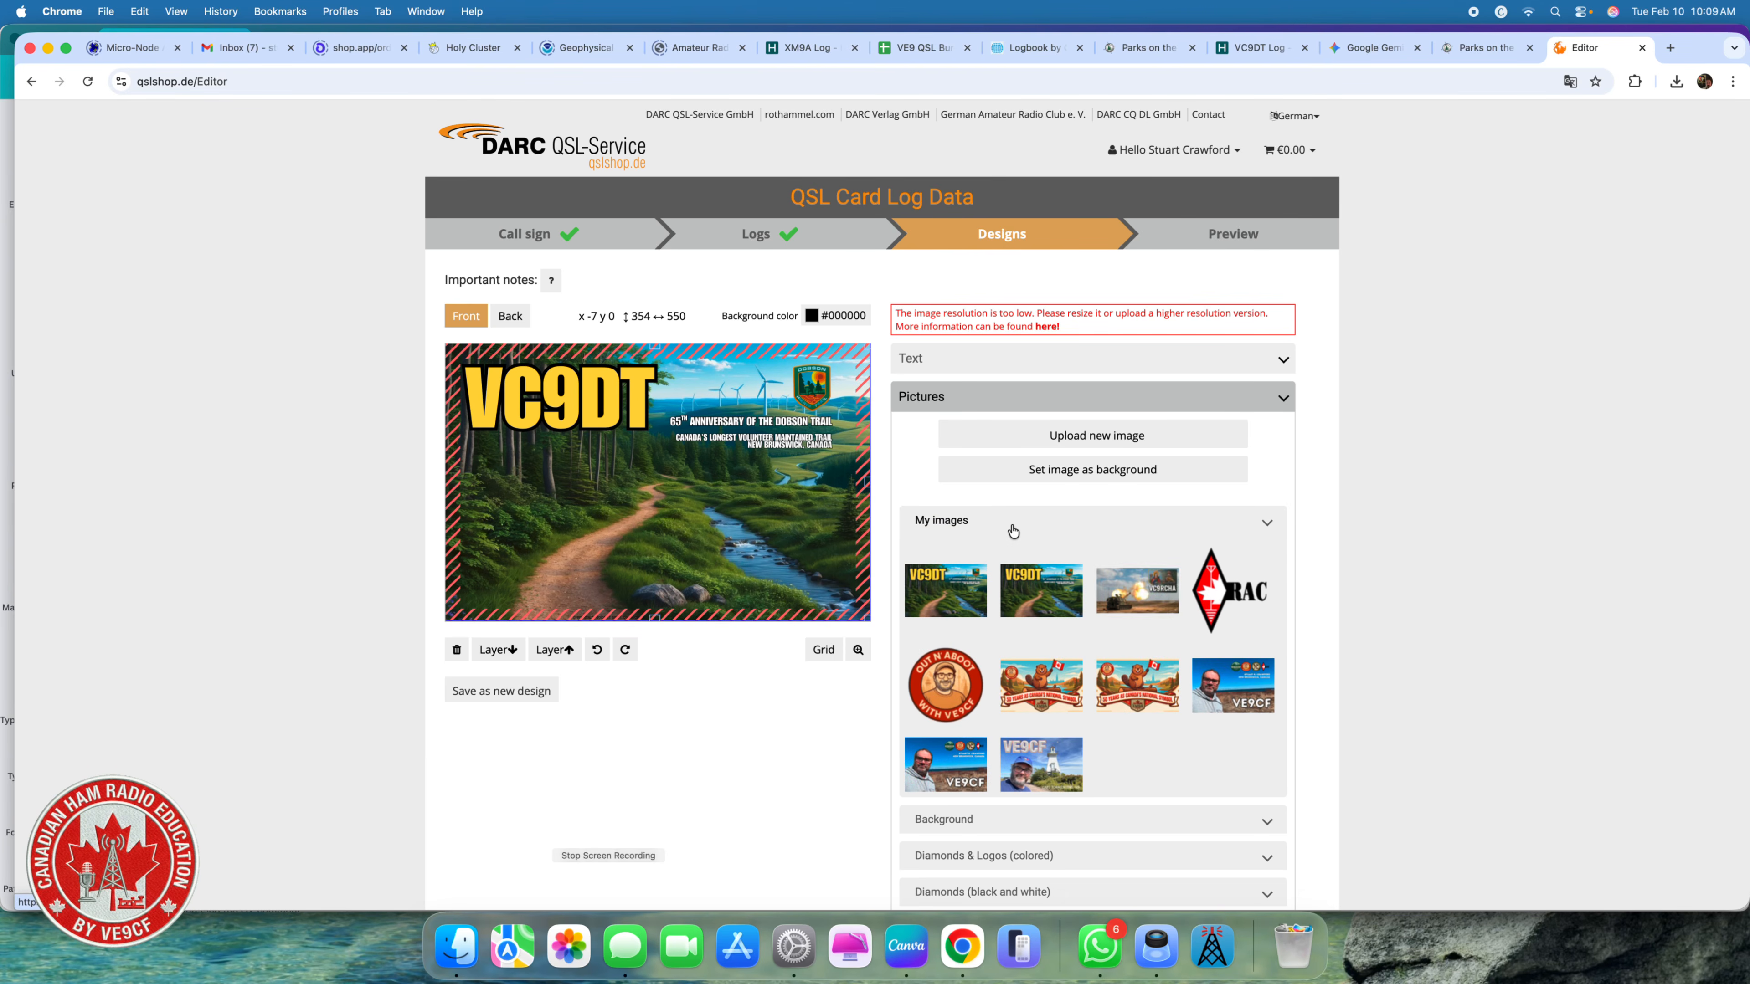
left_click(1208, 597)
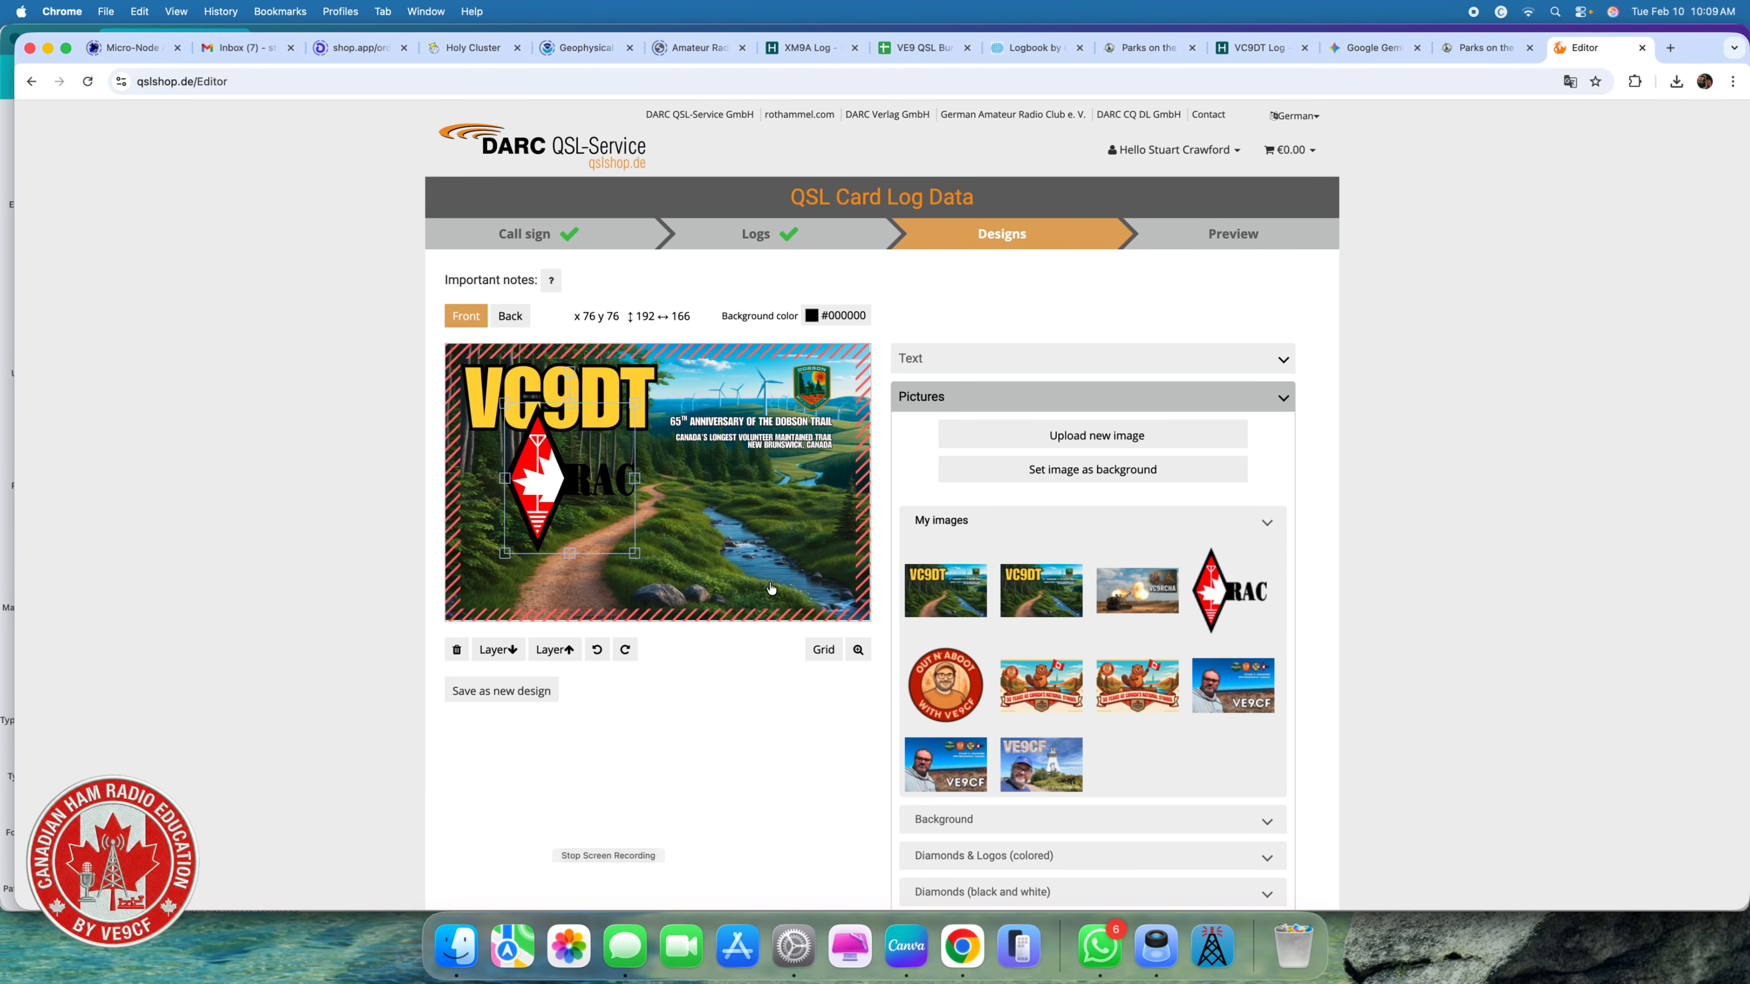
left_click_drag(615, 423, 766, 386)
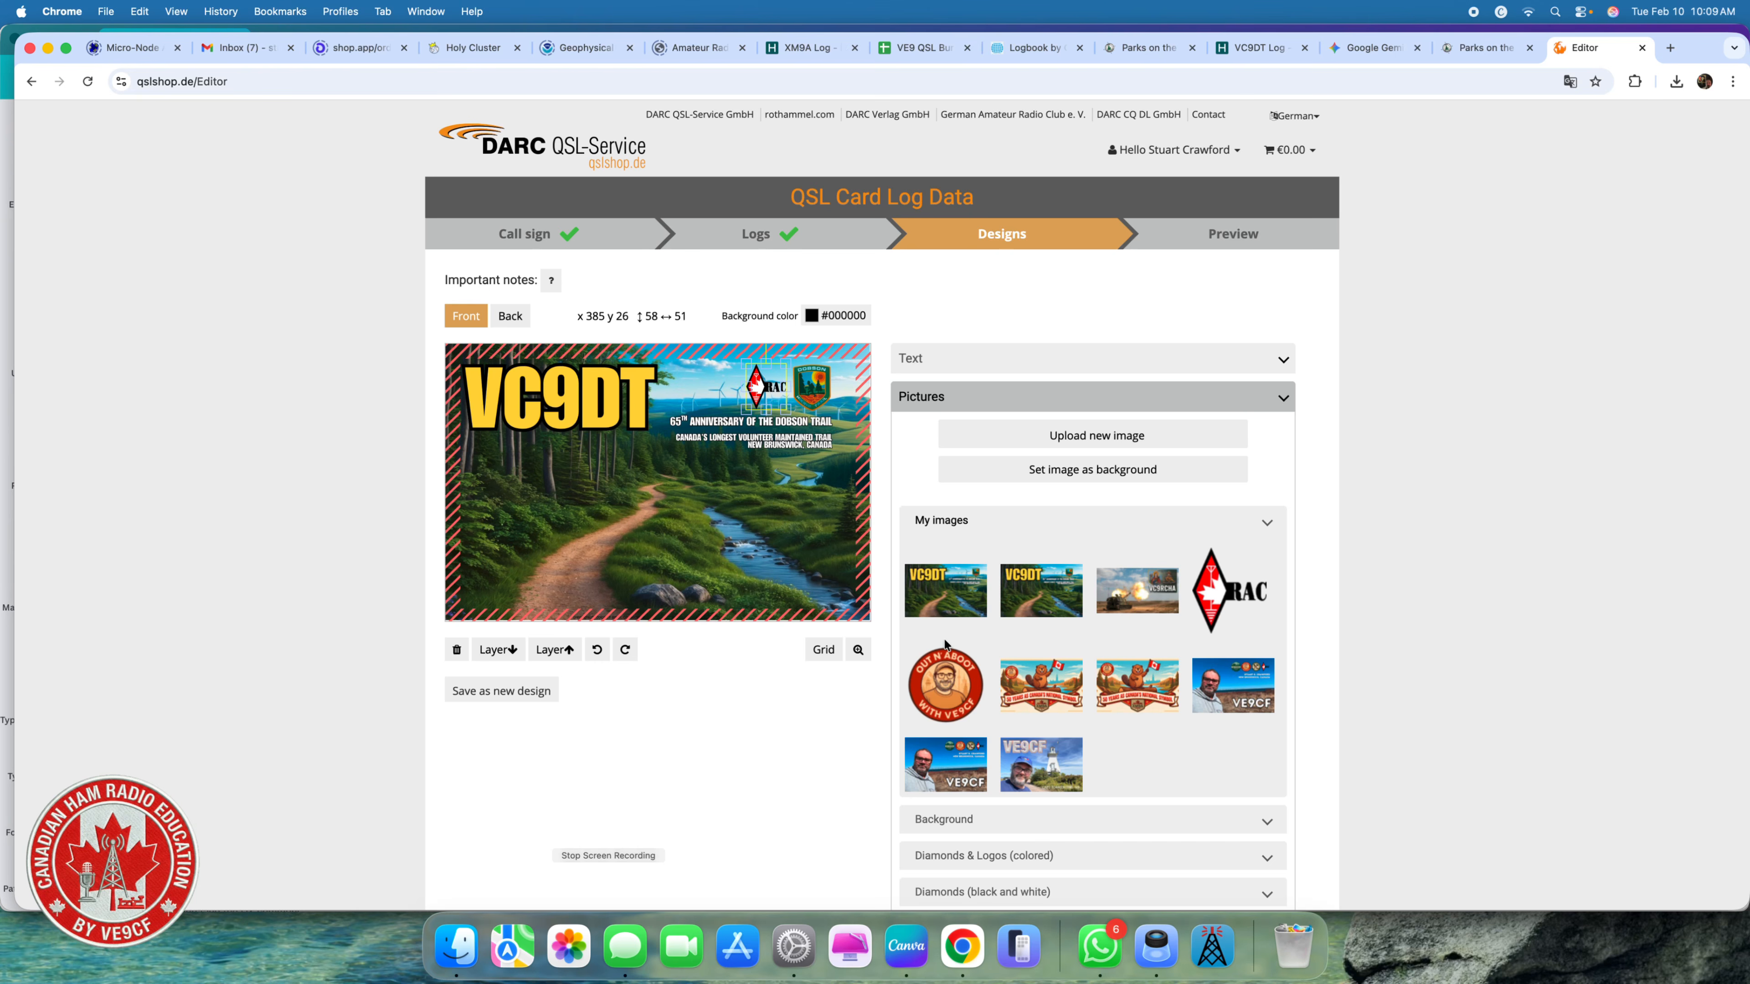
Add the Out N' Aboot logo to the card front, shrunk to about 63 by 63, between the VC9DT callsign and the RAC logo.
left_click(944, 675)
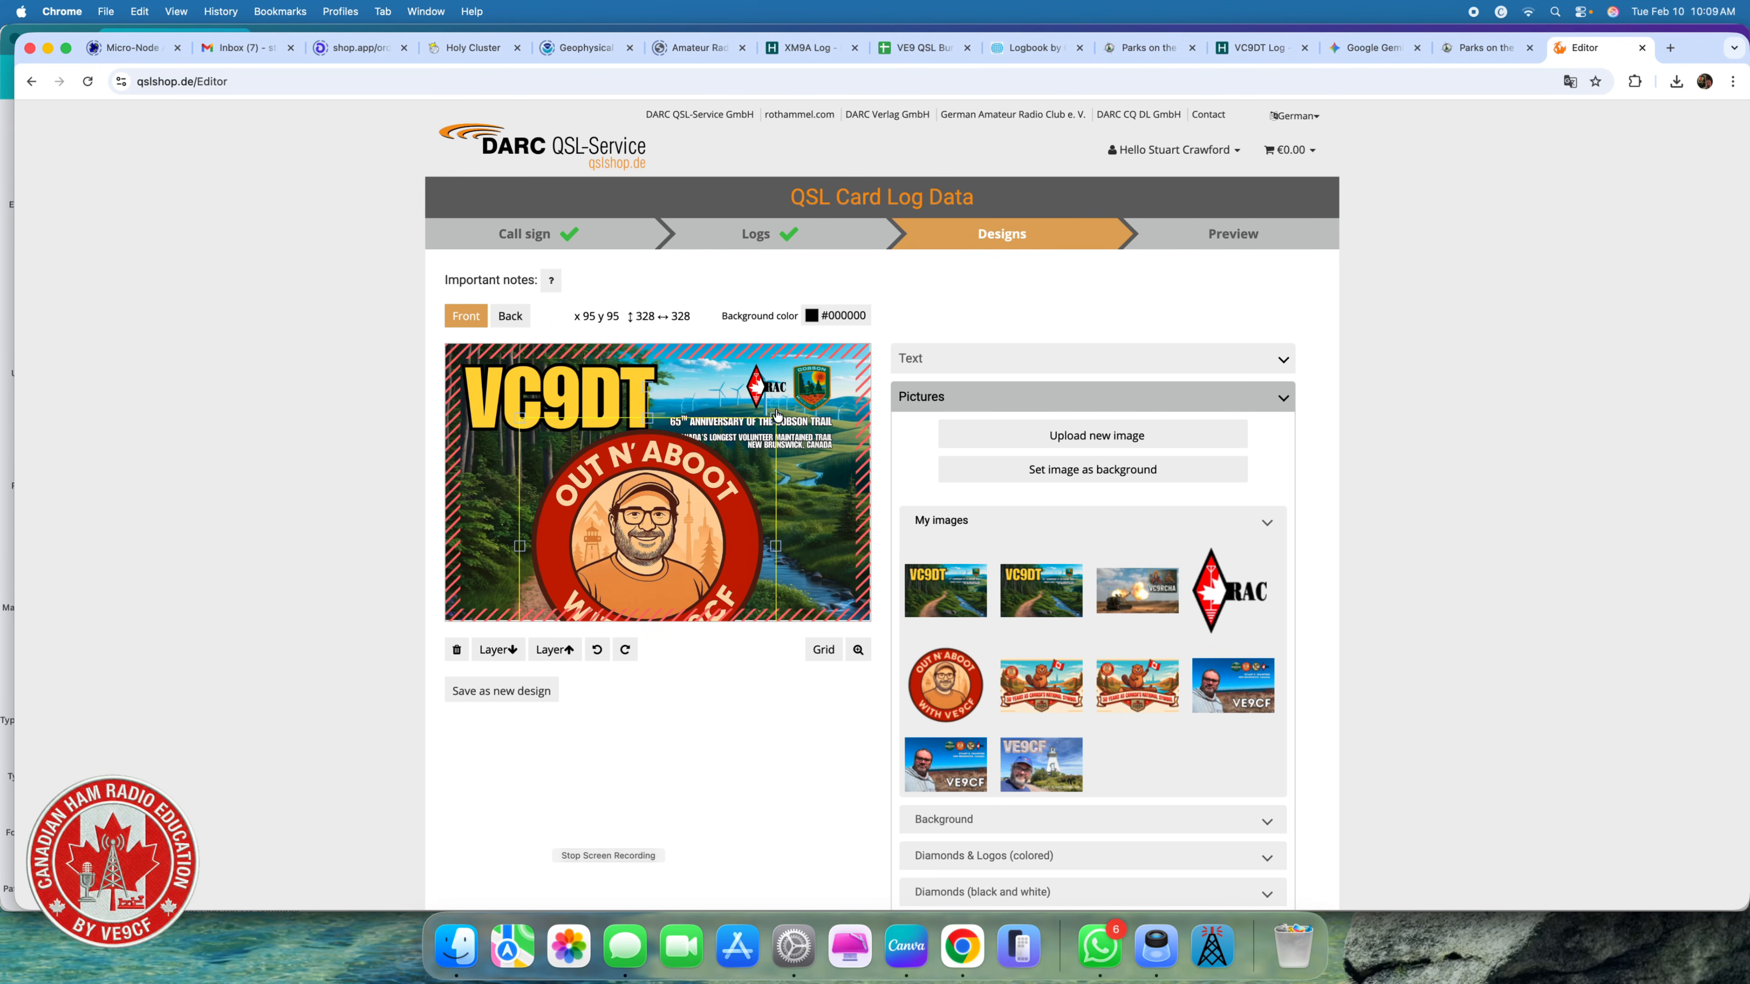
left_click_drag(692, 463, 691, 391)
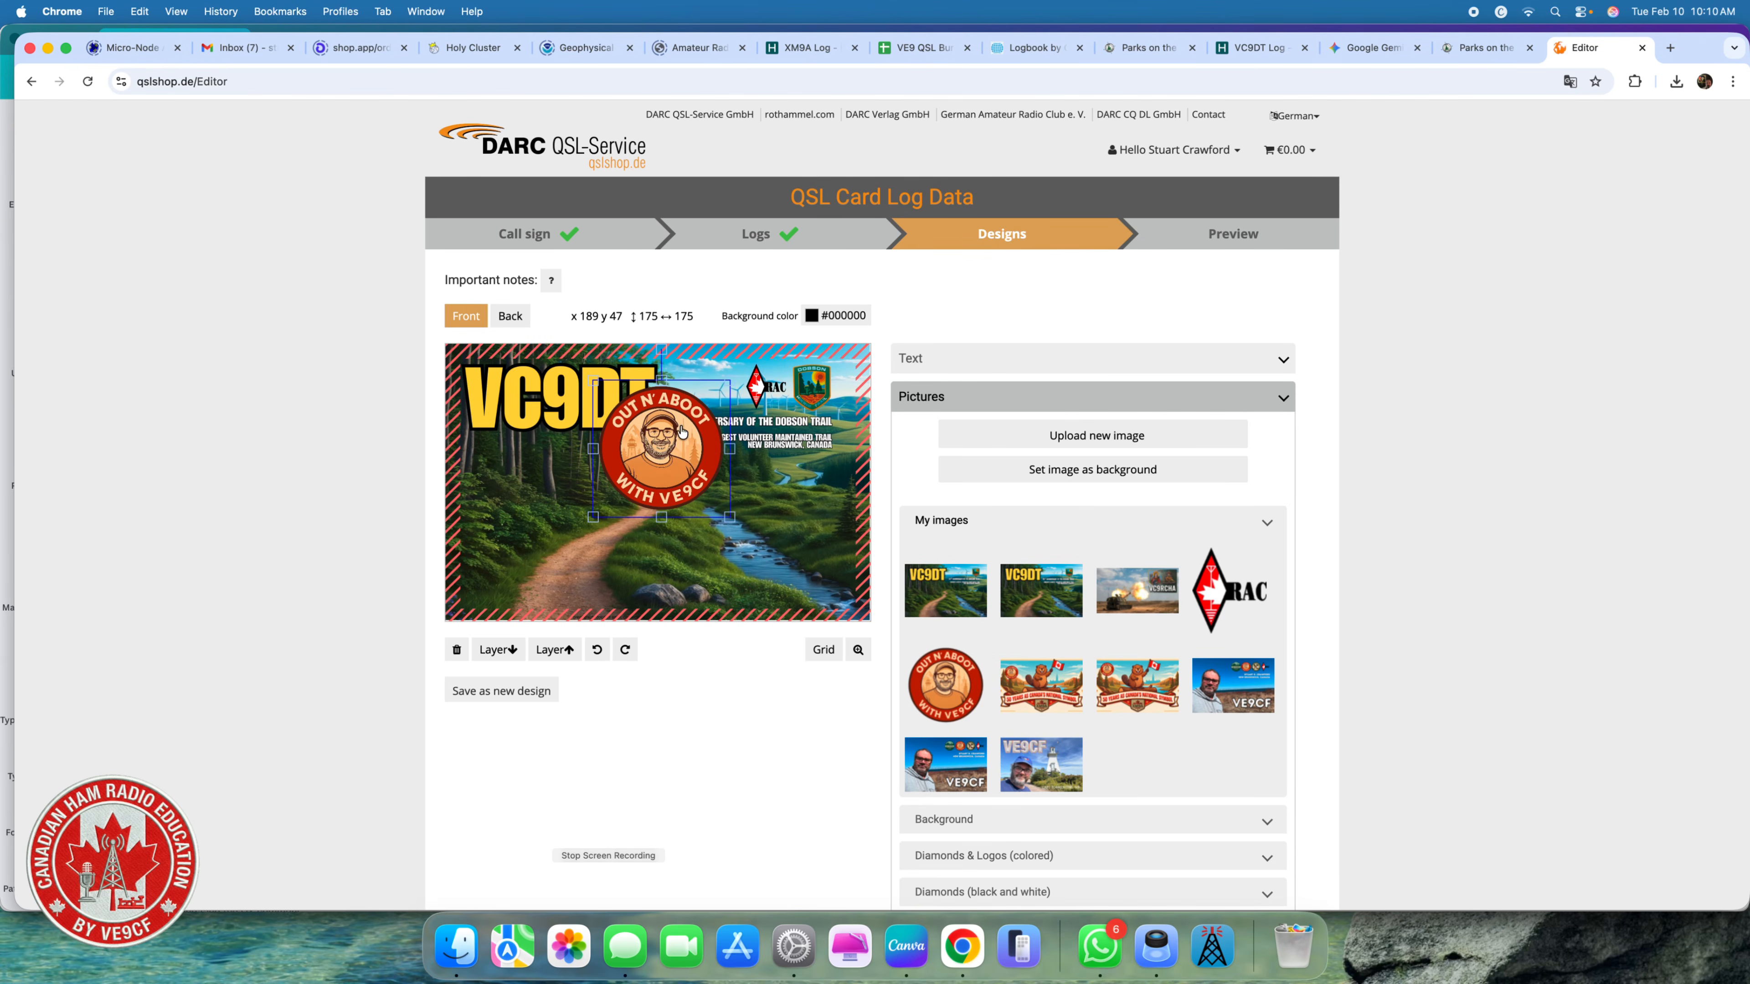
left_click_drag(729, 516, 685, 411)
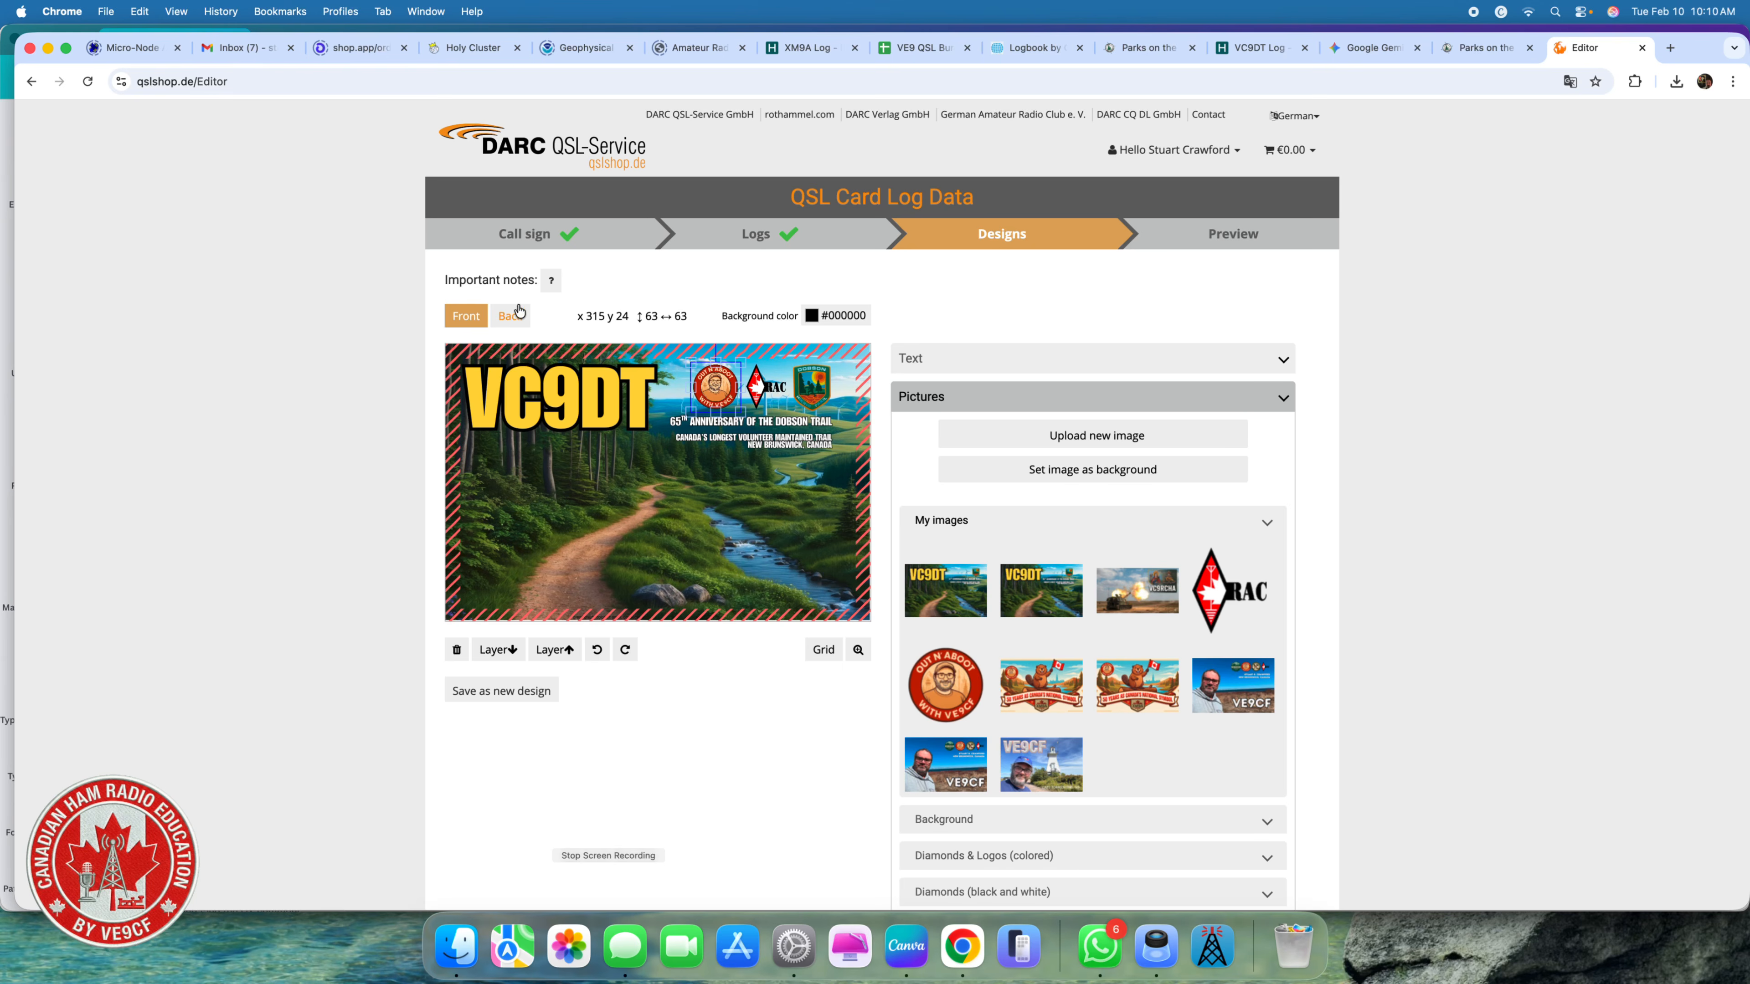
Switch to the card back and place the RAC logo beside the callsign, reduced to about 74 by 86.
left_click(510, 317)
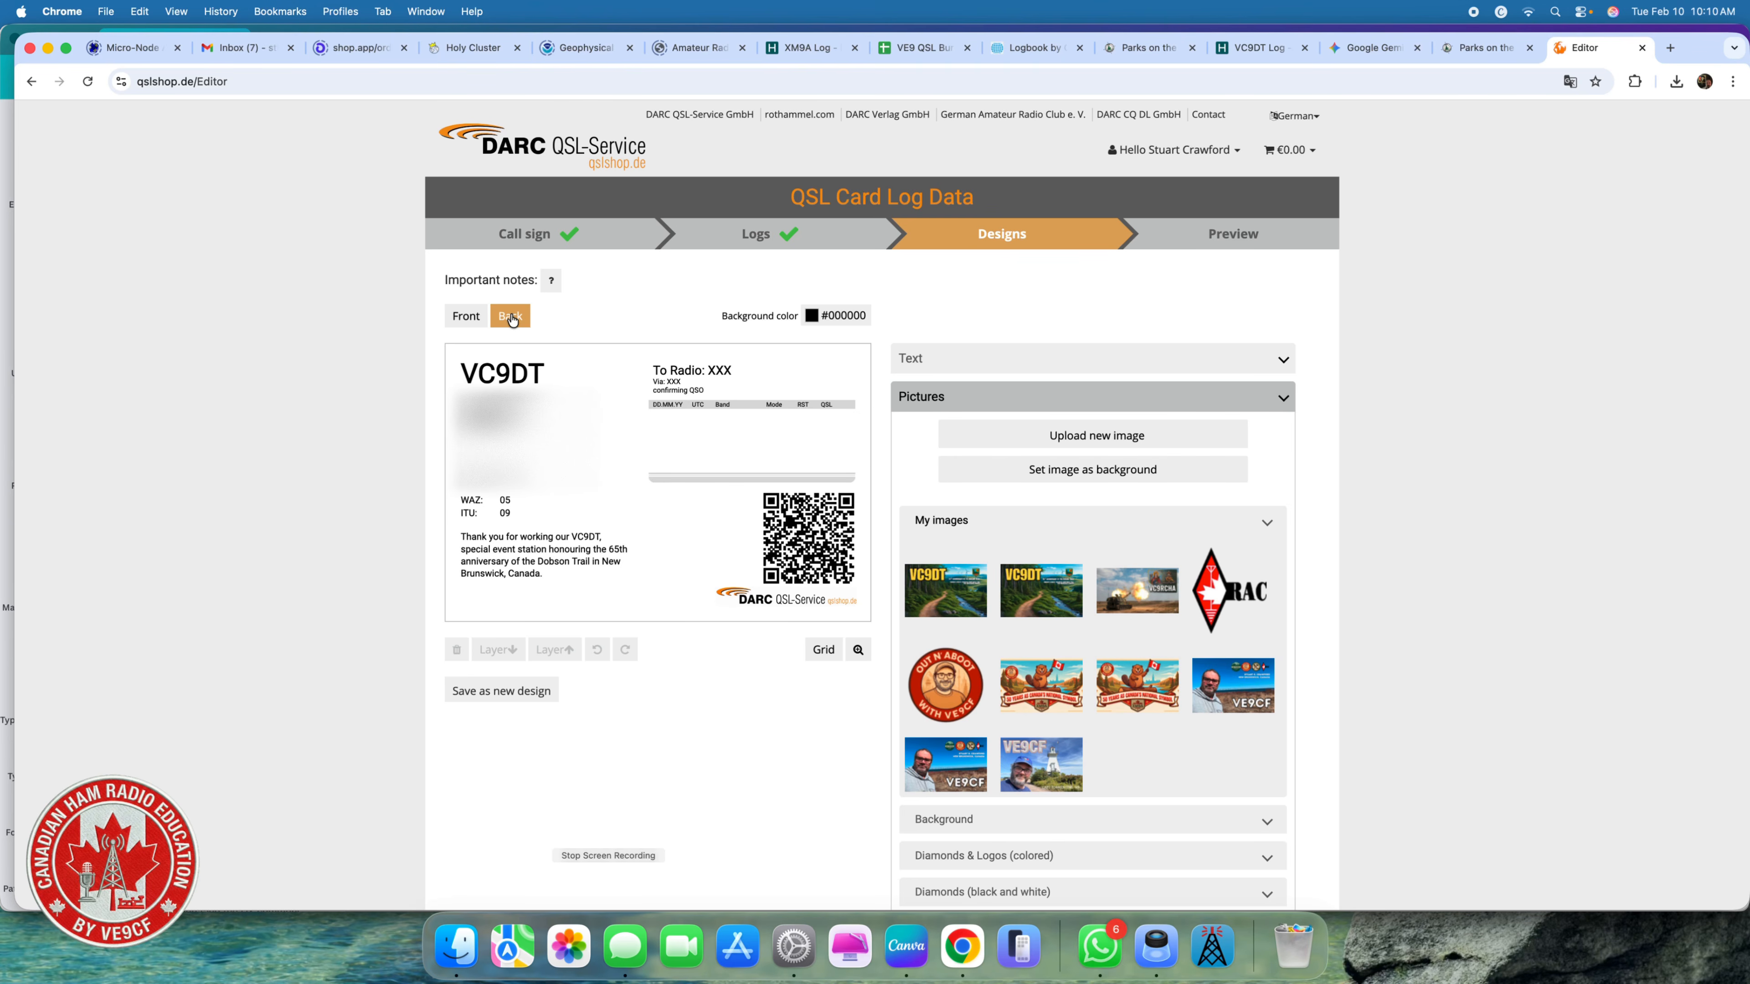
left_click(1213, 599)
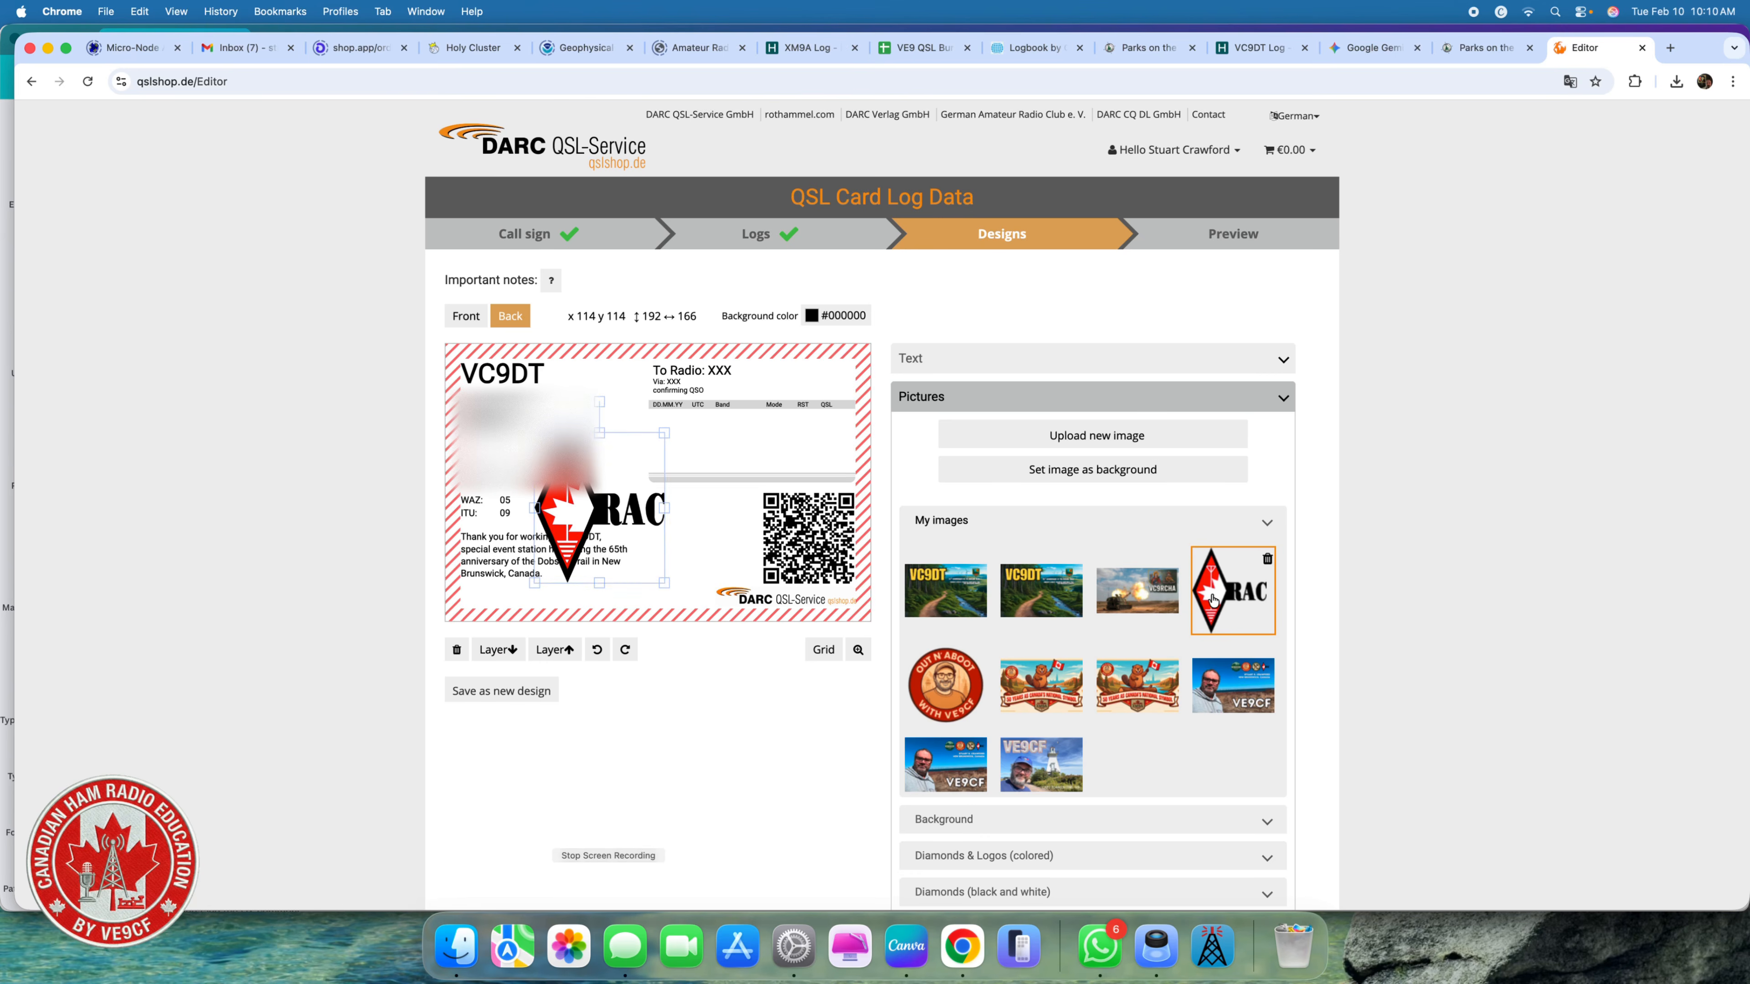
left_click_drag(663, 433, 593, 392)
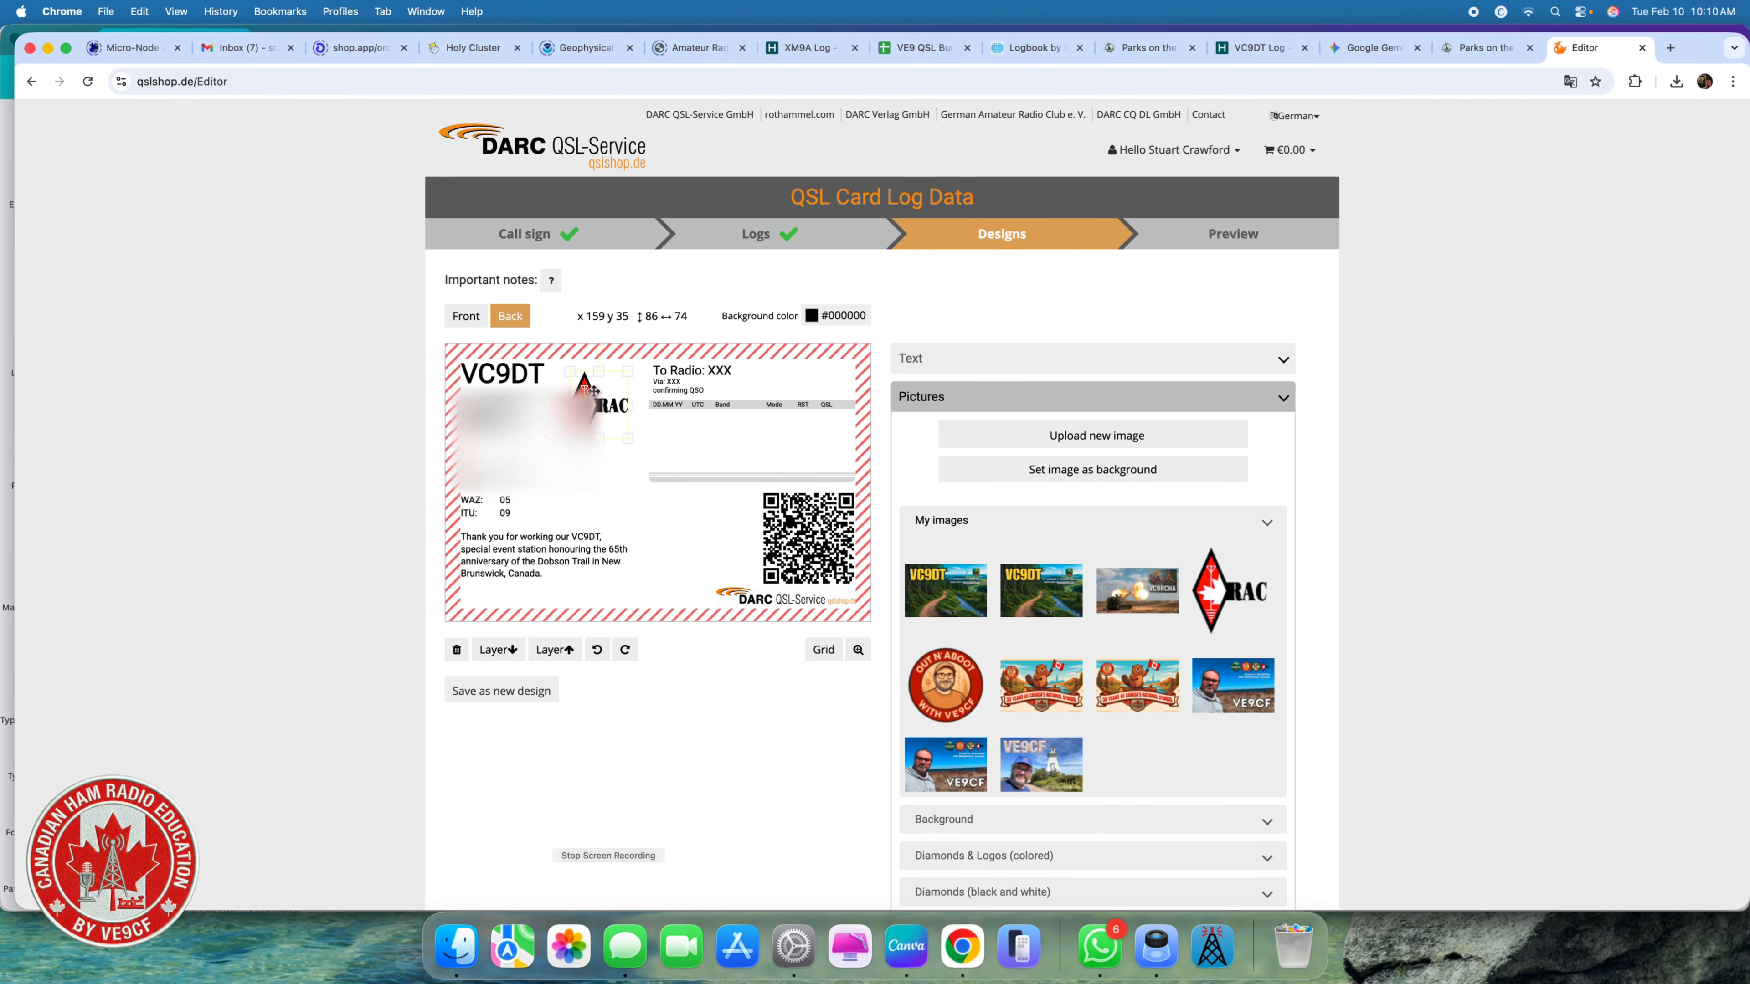
Add the Out N' Aboot logo to the card back next to the QR code, sized to about 129 by 129.
left_click(955, 707)
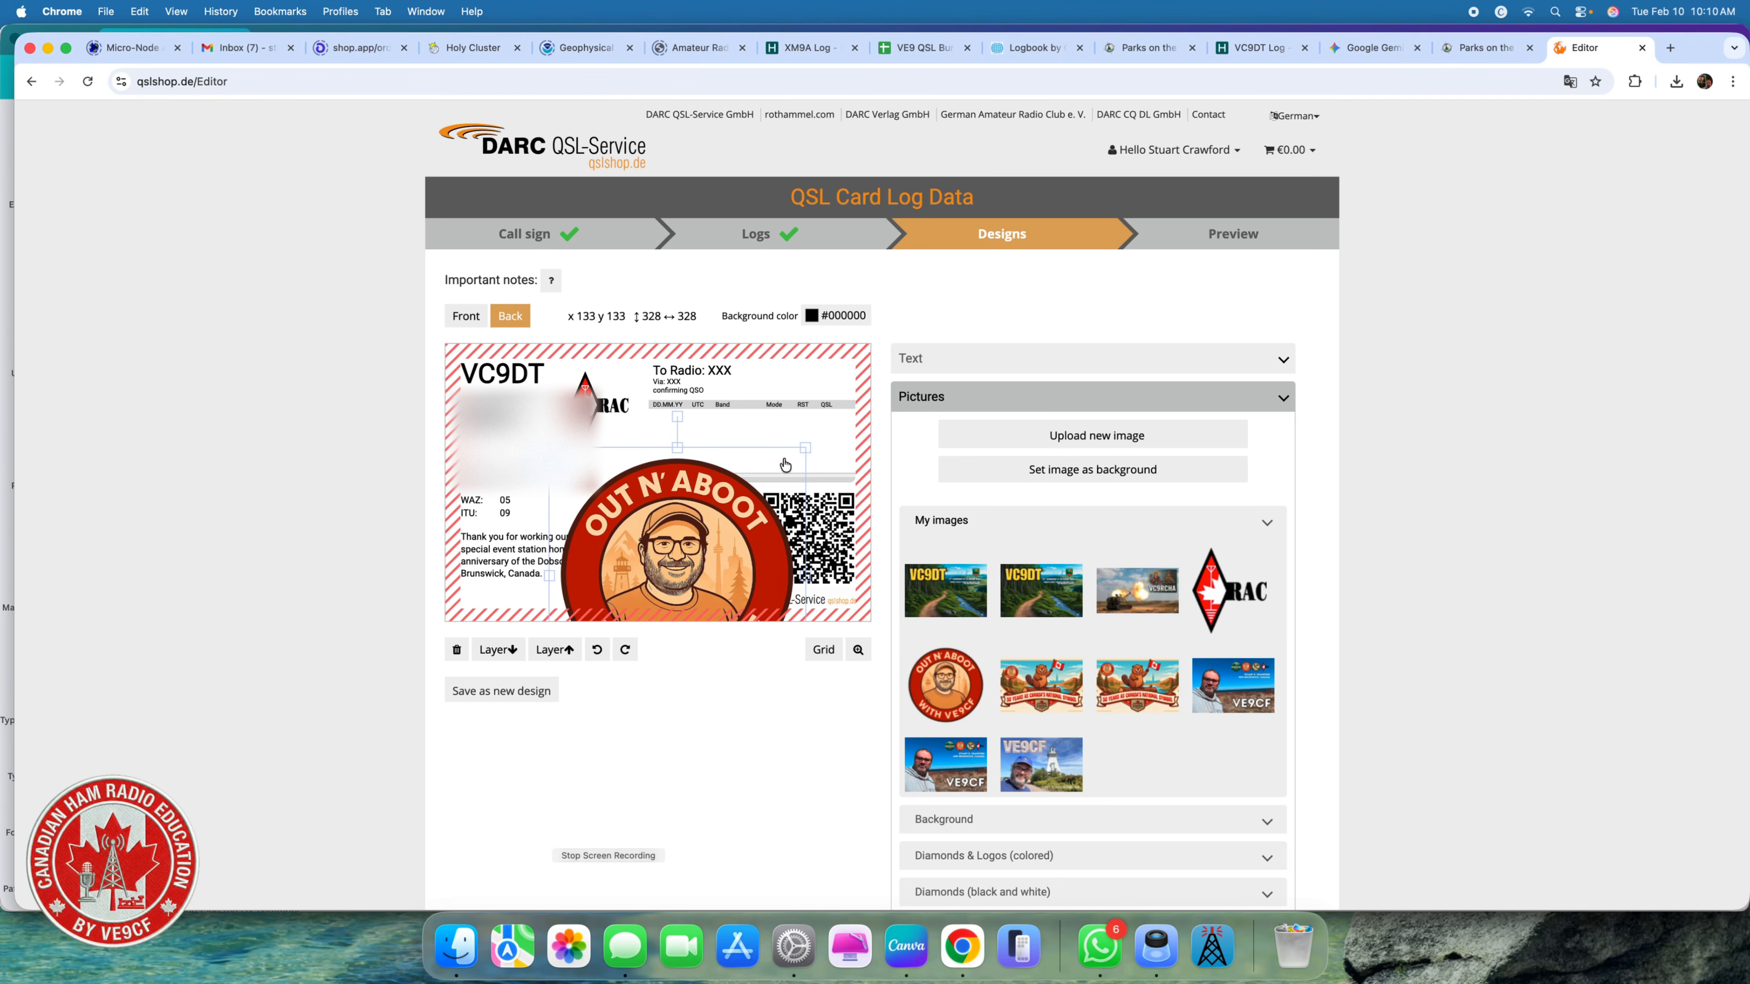
left_click_drag(805, 448, 722, 529)
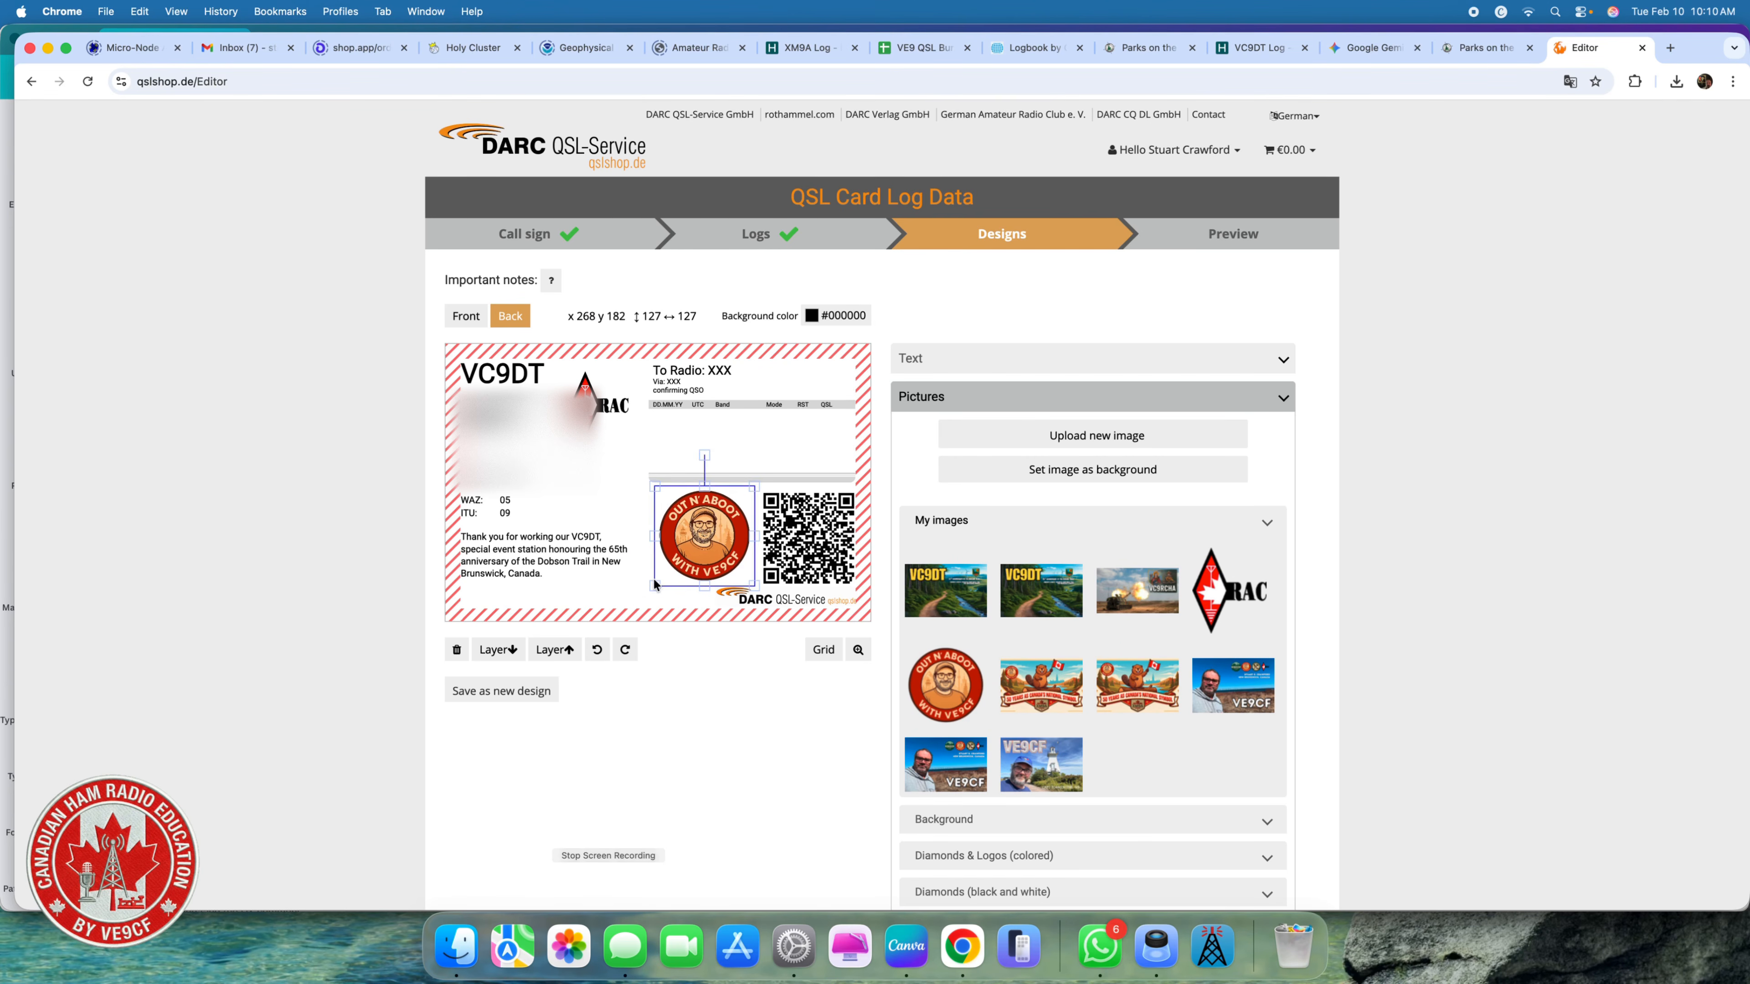
left_click_drag(649, 586, 649, 587)
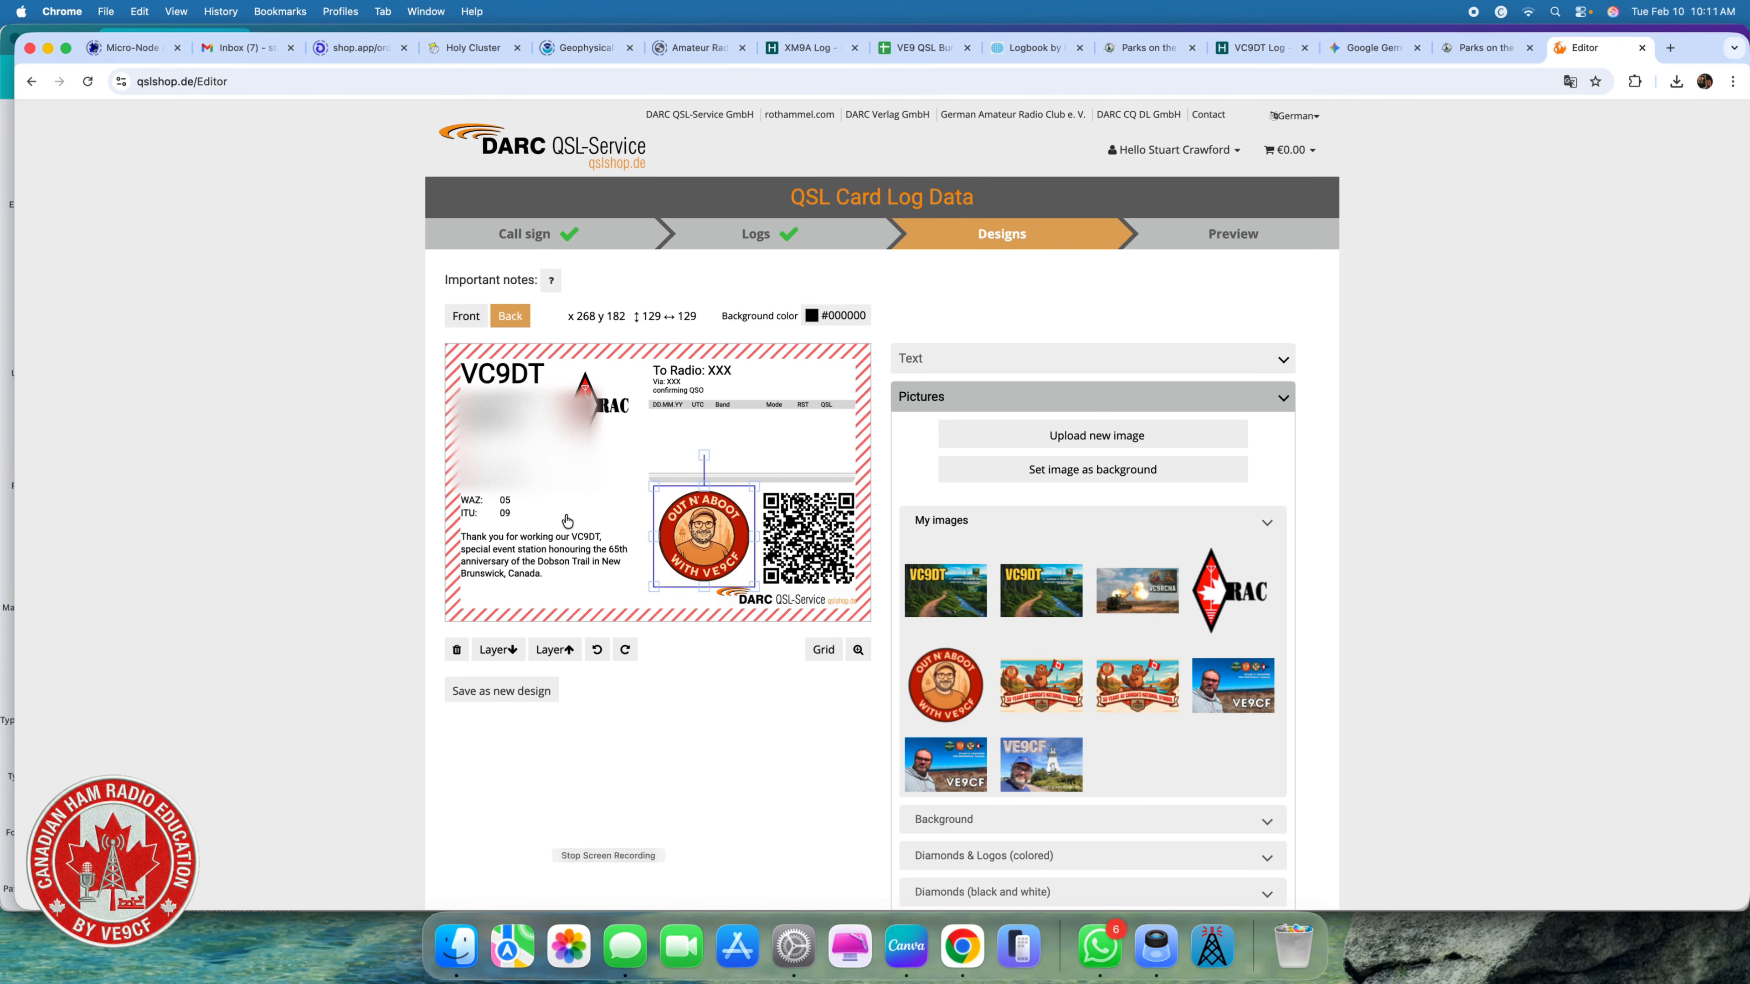
scroll(798, 681, "down", 5)
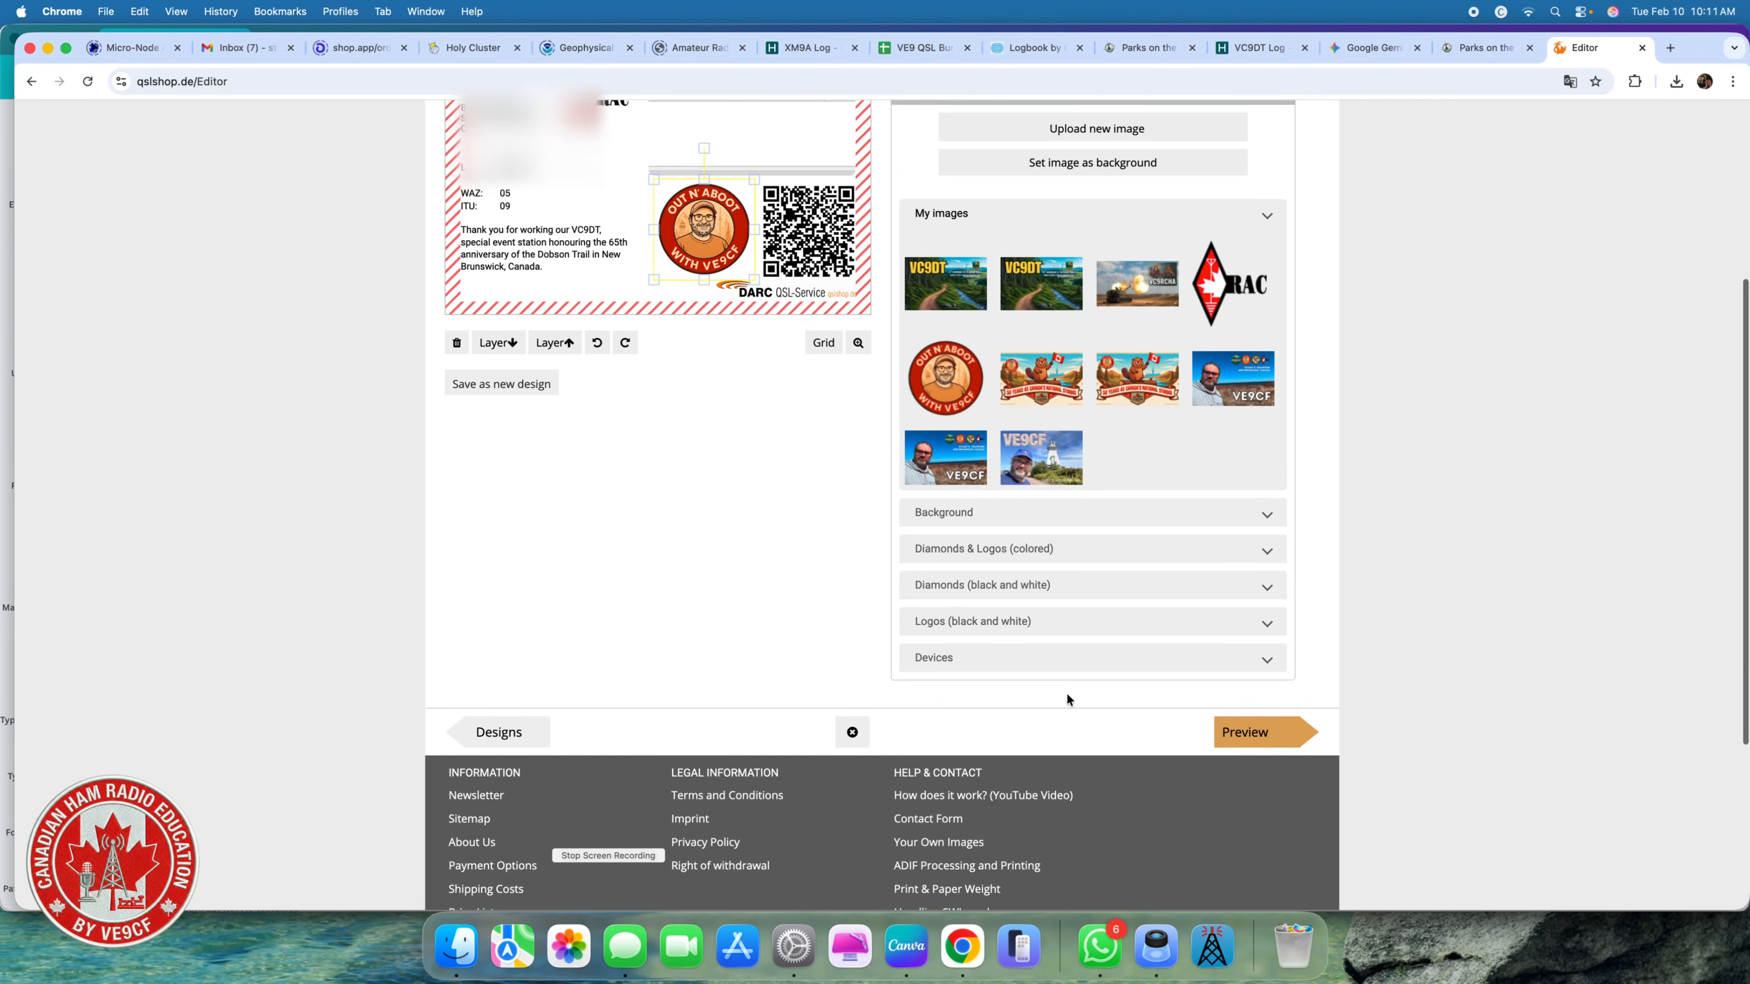
Save the finished front and back layout as a new named design in My Designs.
left_click(1269, 719)
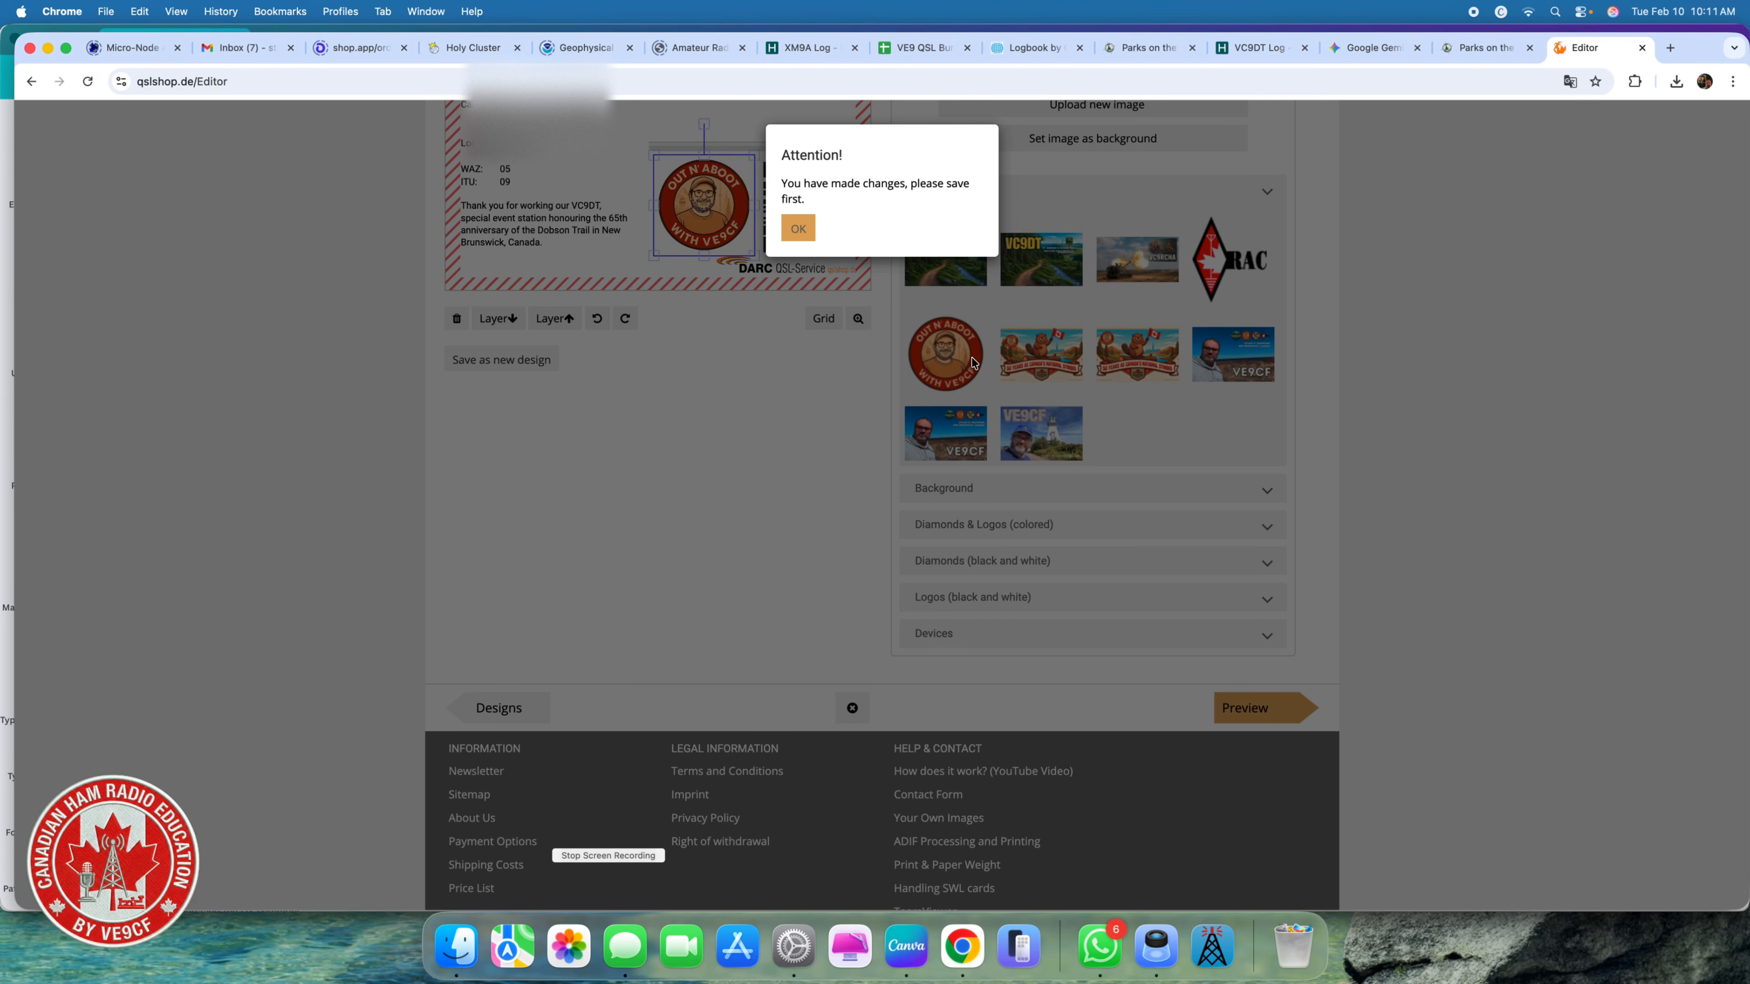
left_click(799, 228)
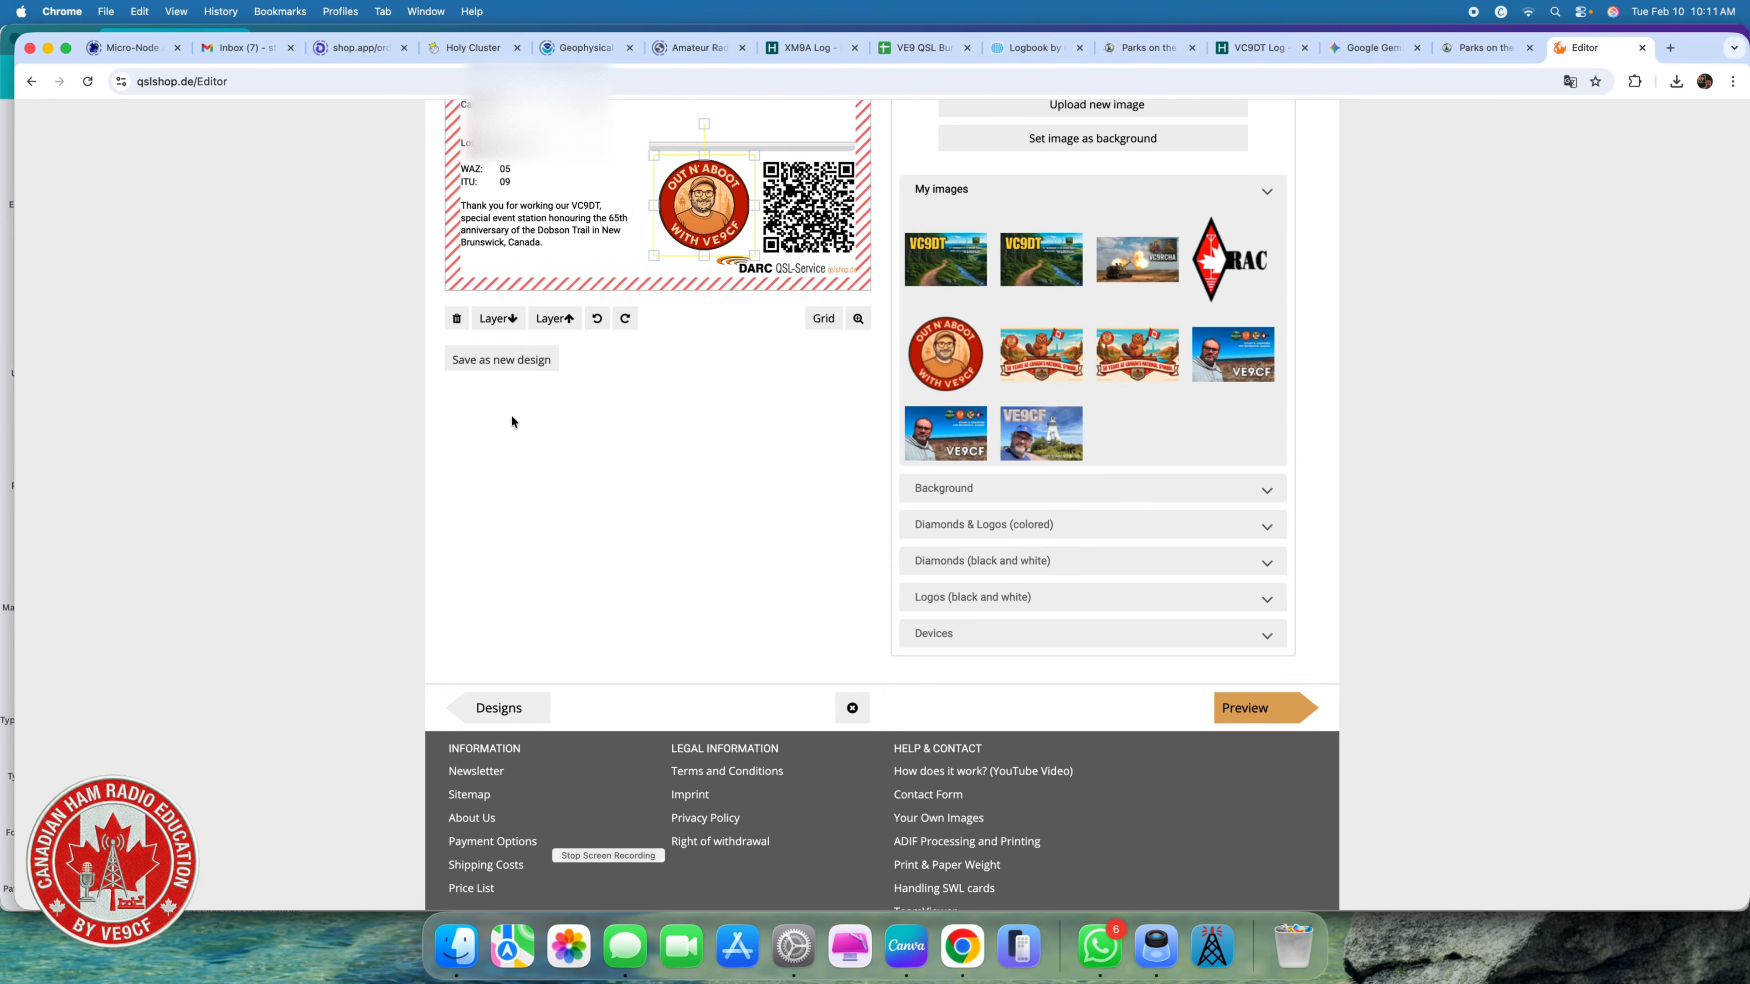
left_click(496, 363)
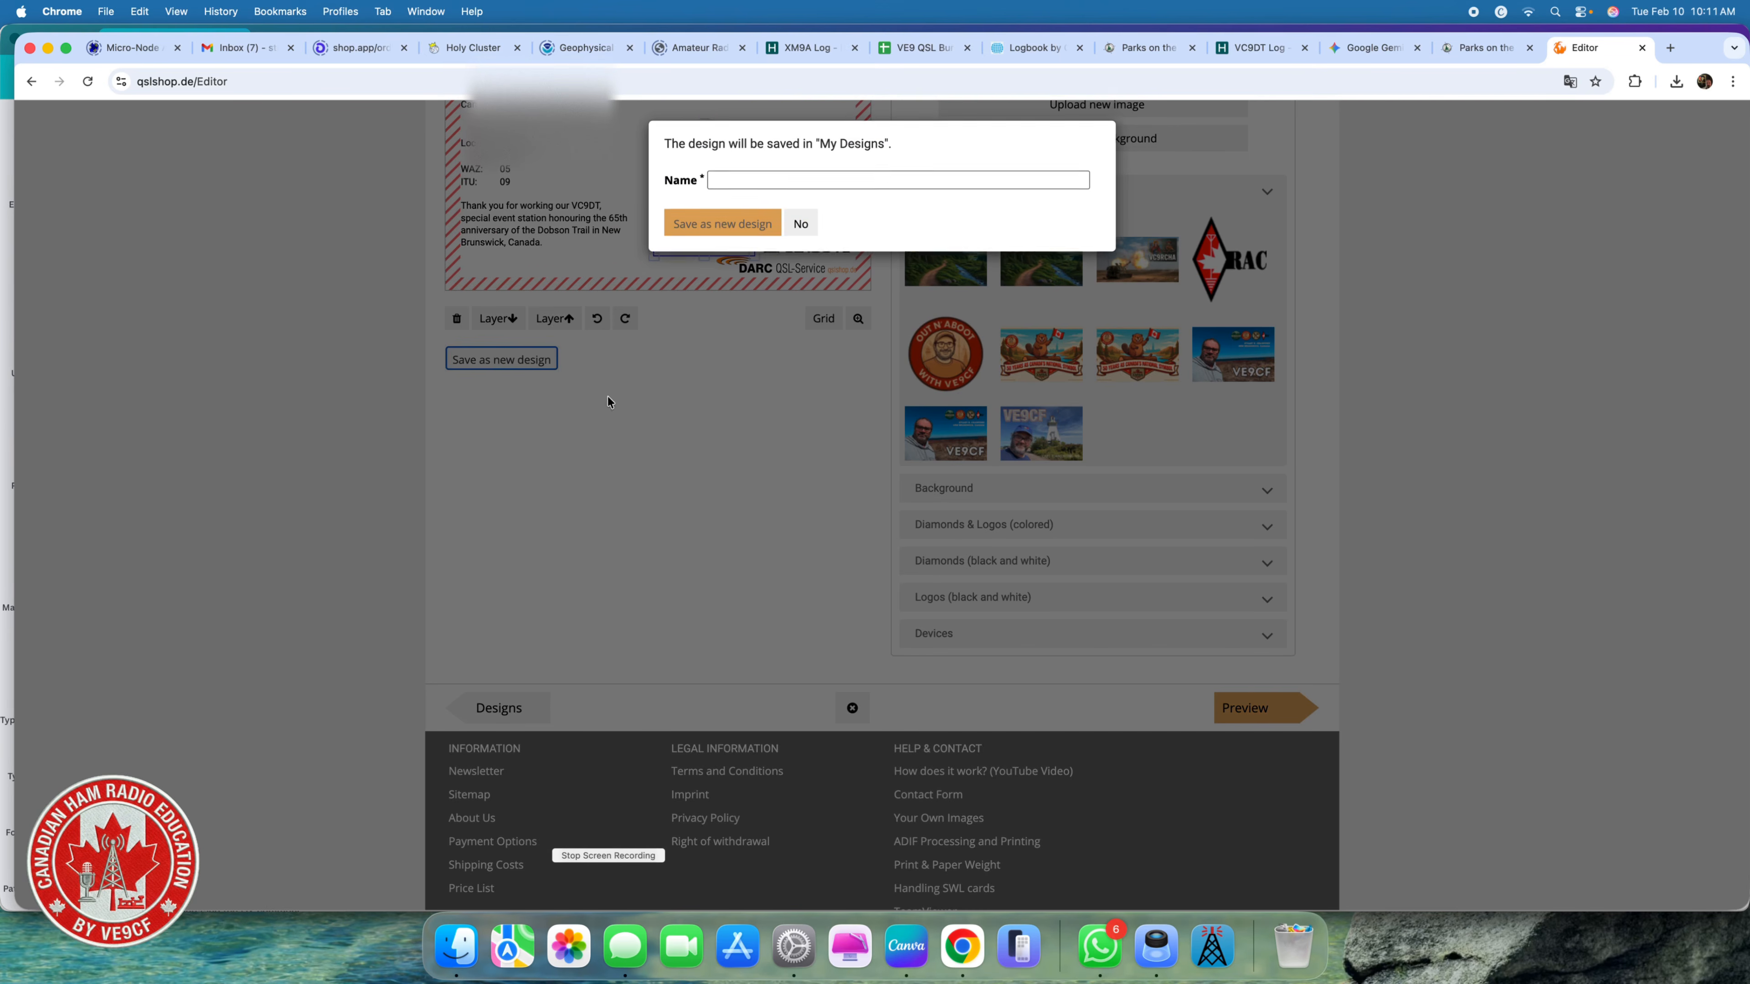
left_click(765, 182)
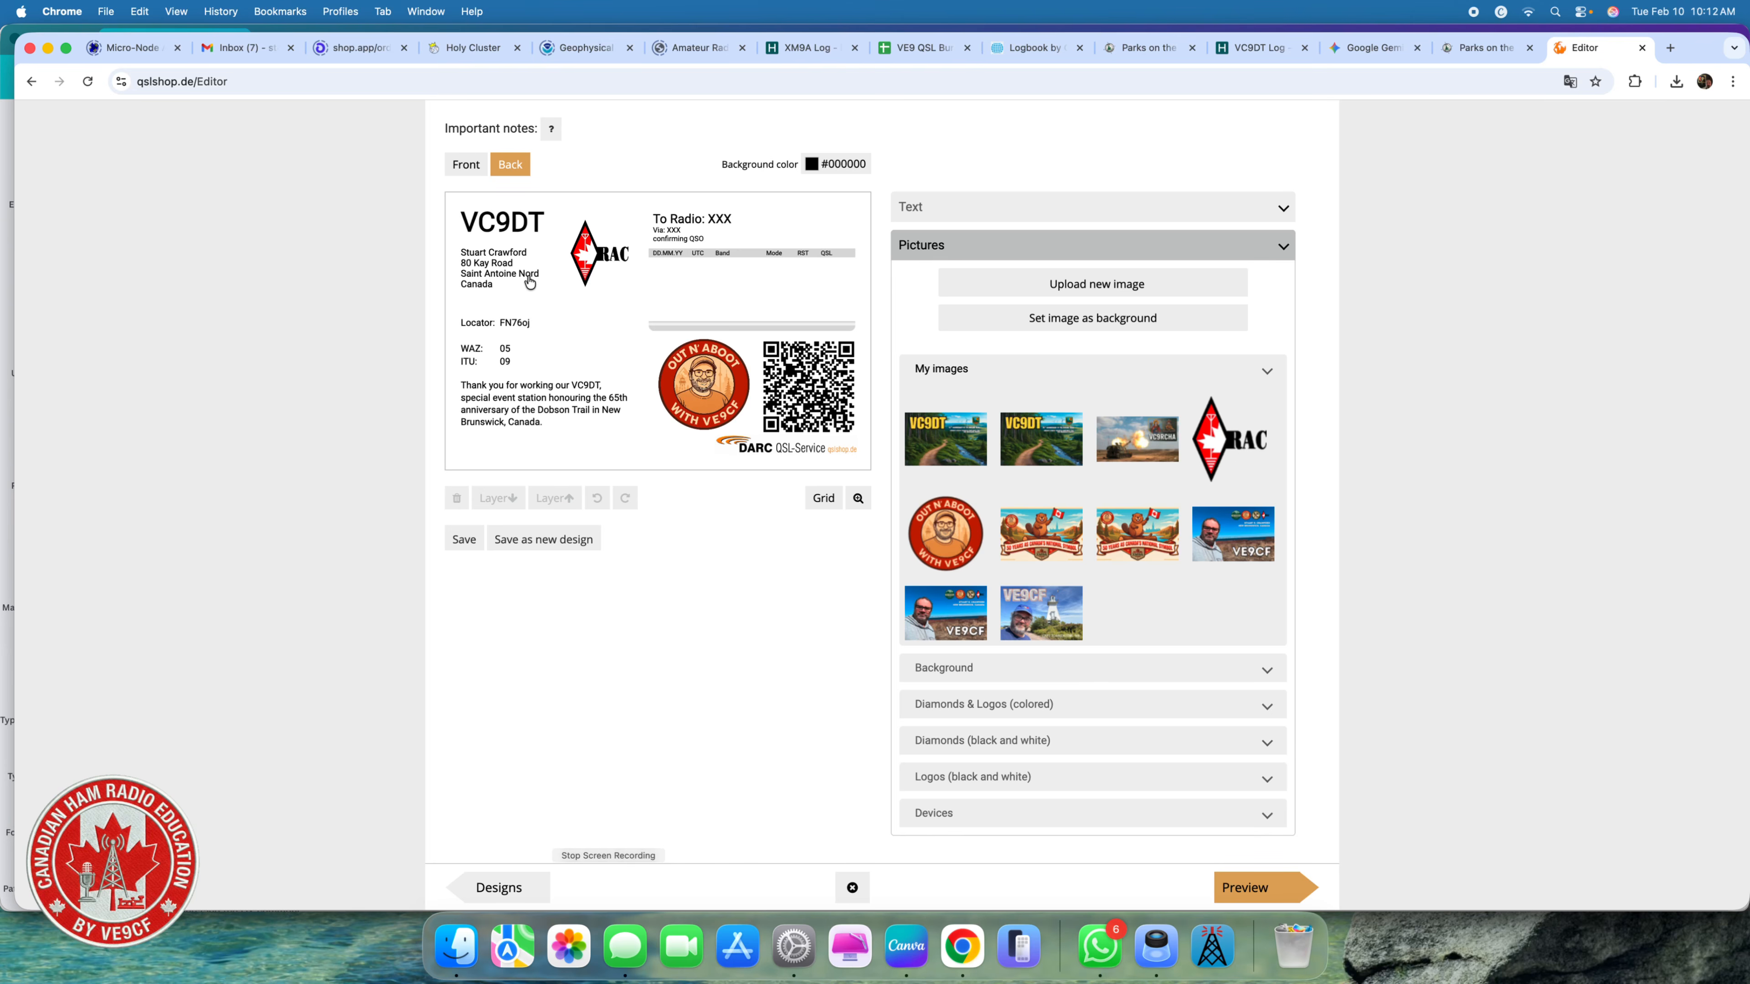
Proceed to the preview of the saved VC9DT card and translate the German page into English.
scroll(1143, 720, "down", 5)
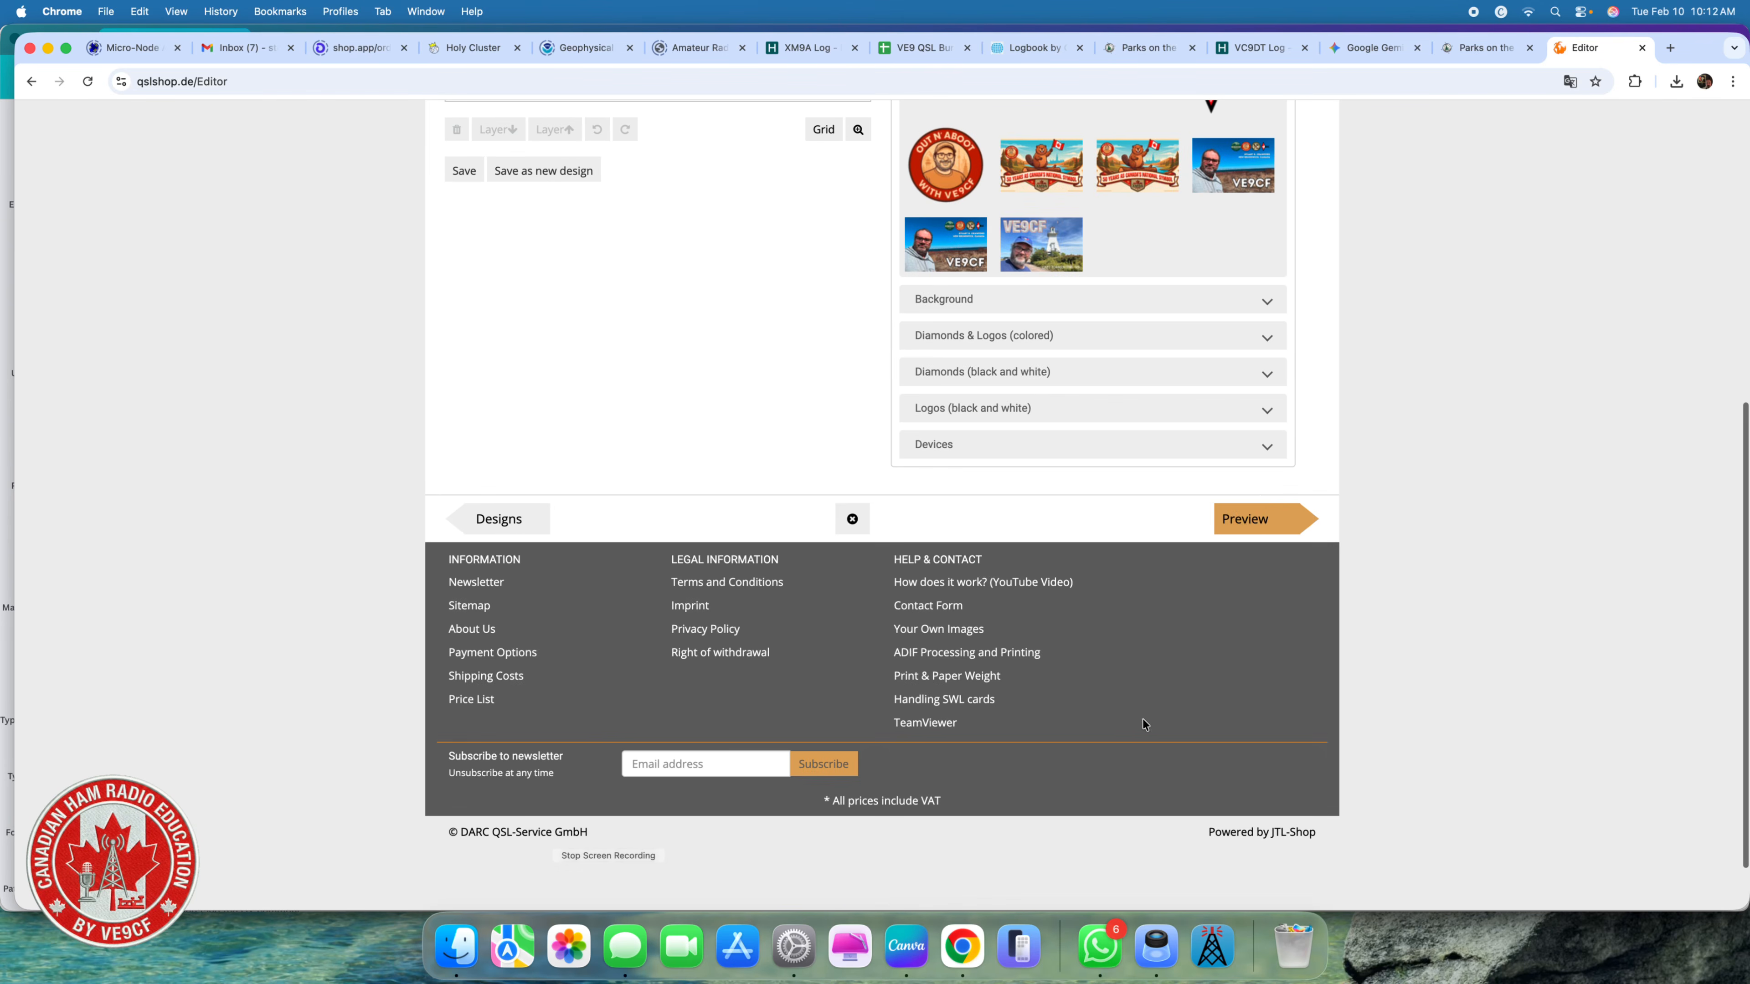
left_click(1250, 524)
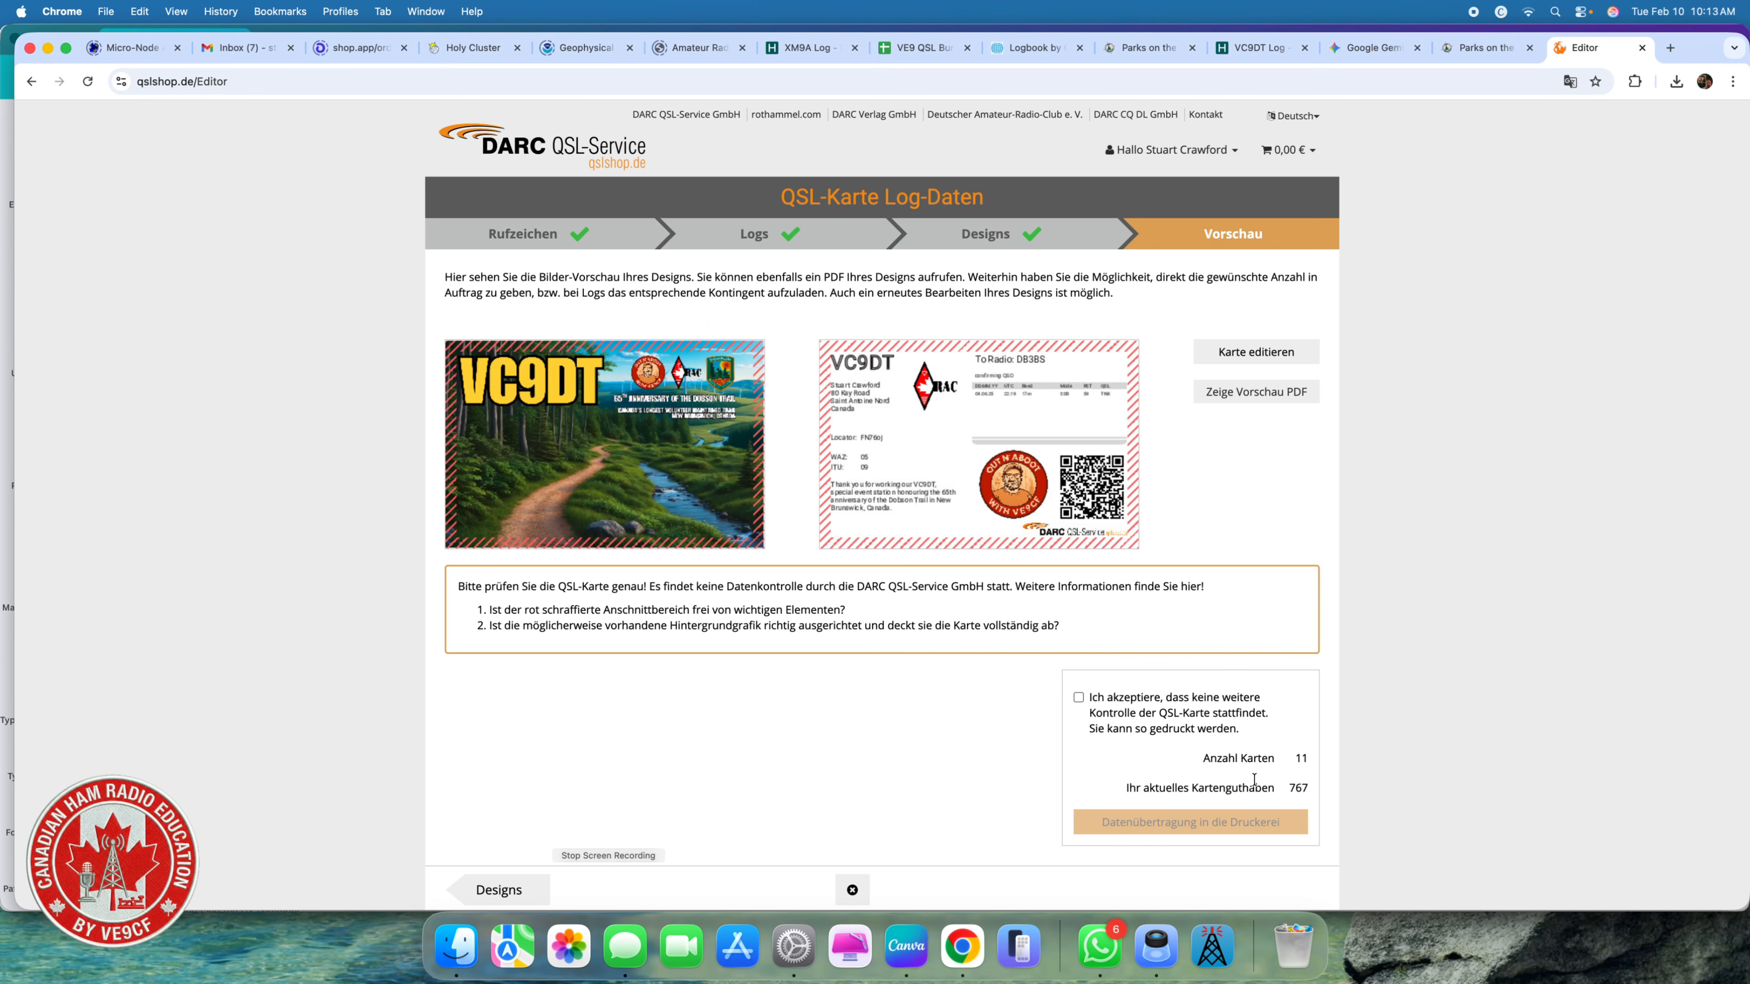
left_click(1572, 81)
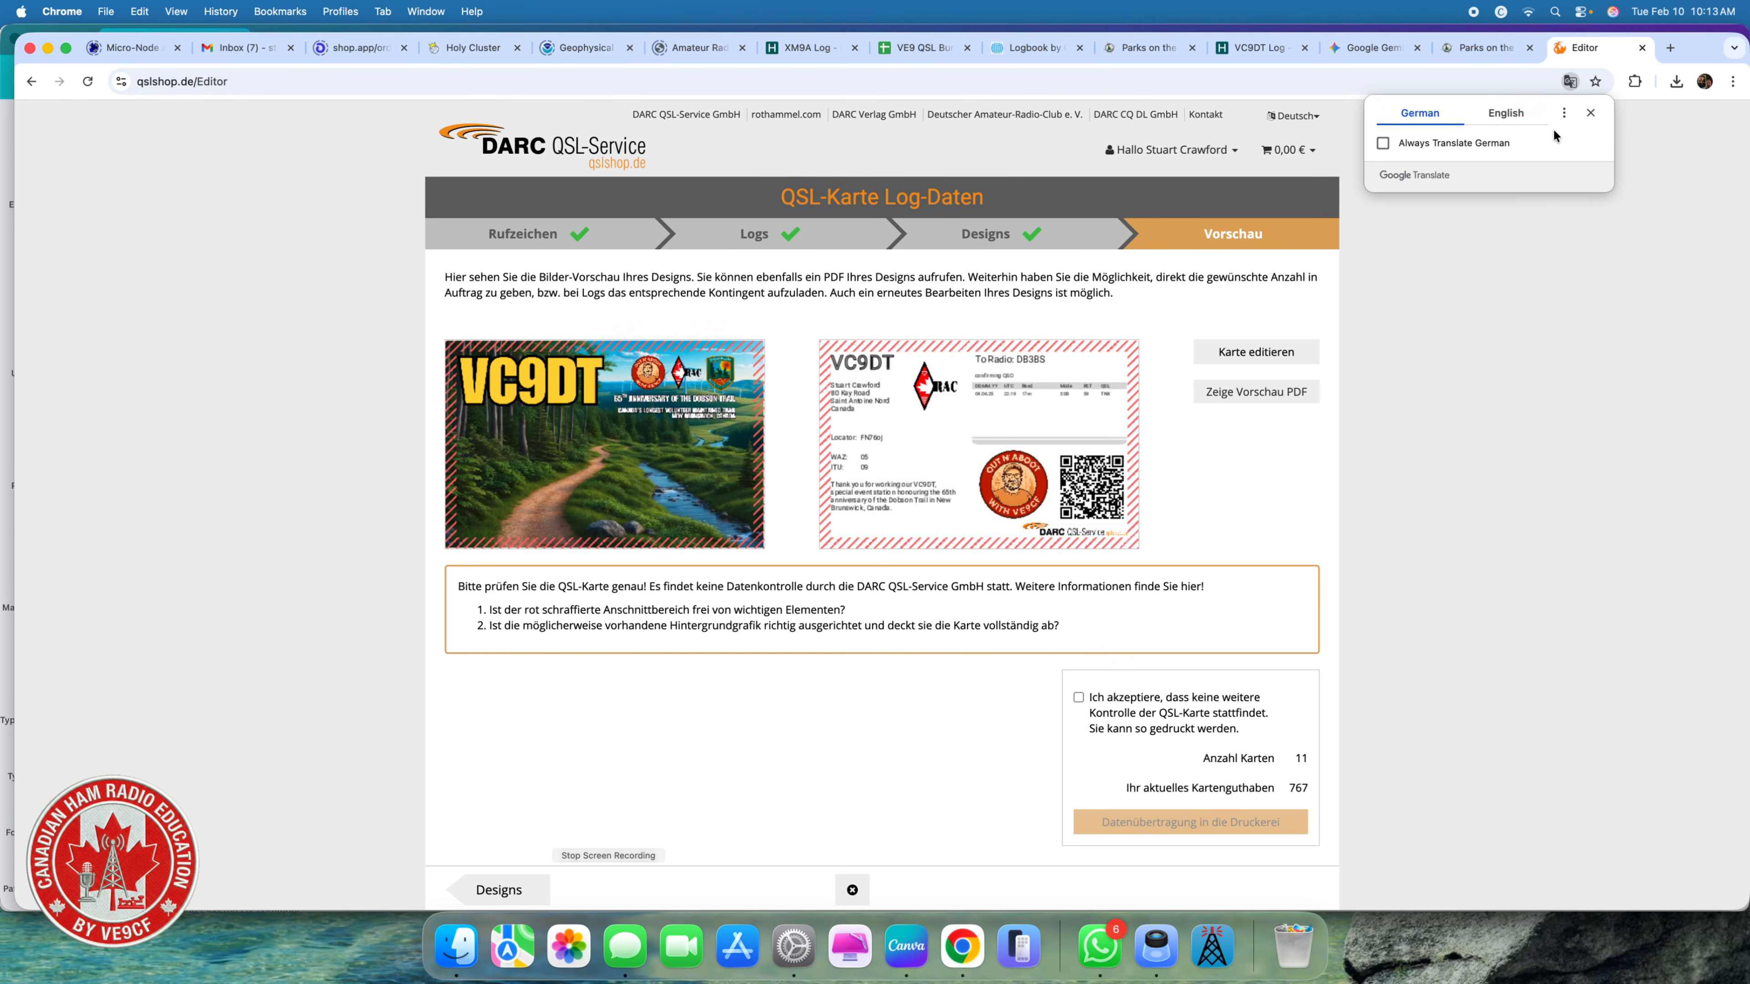
left_click(1506, 112)
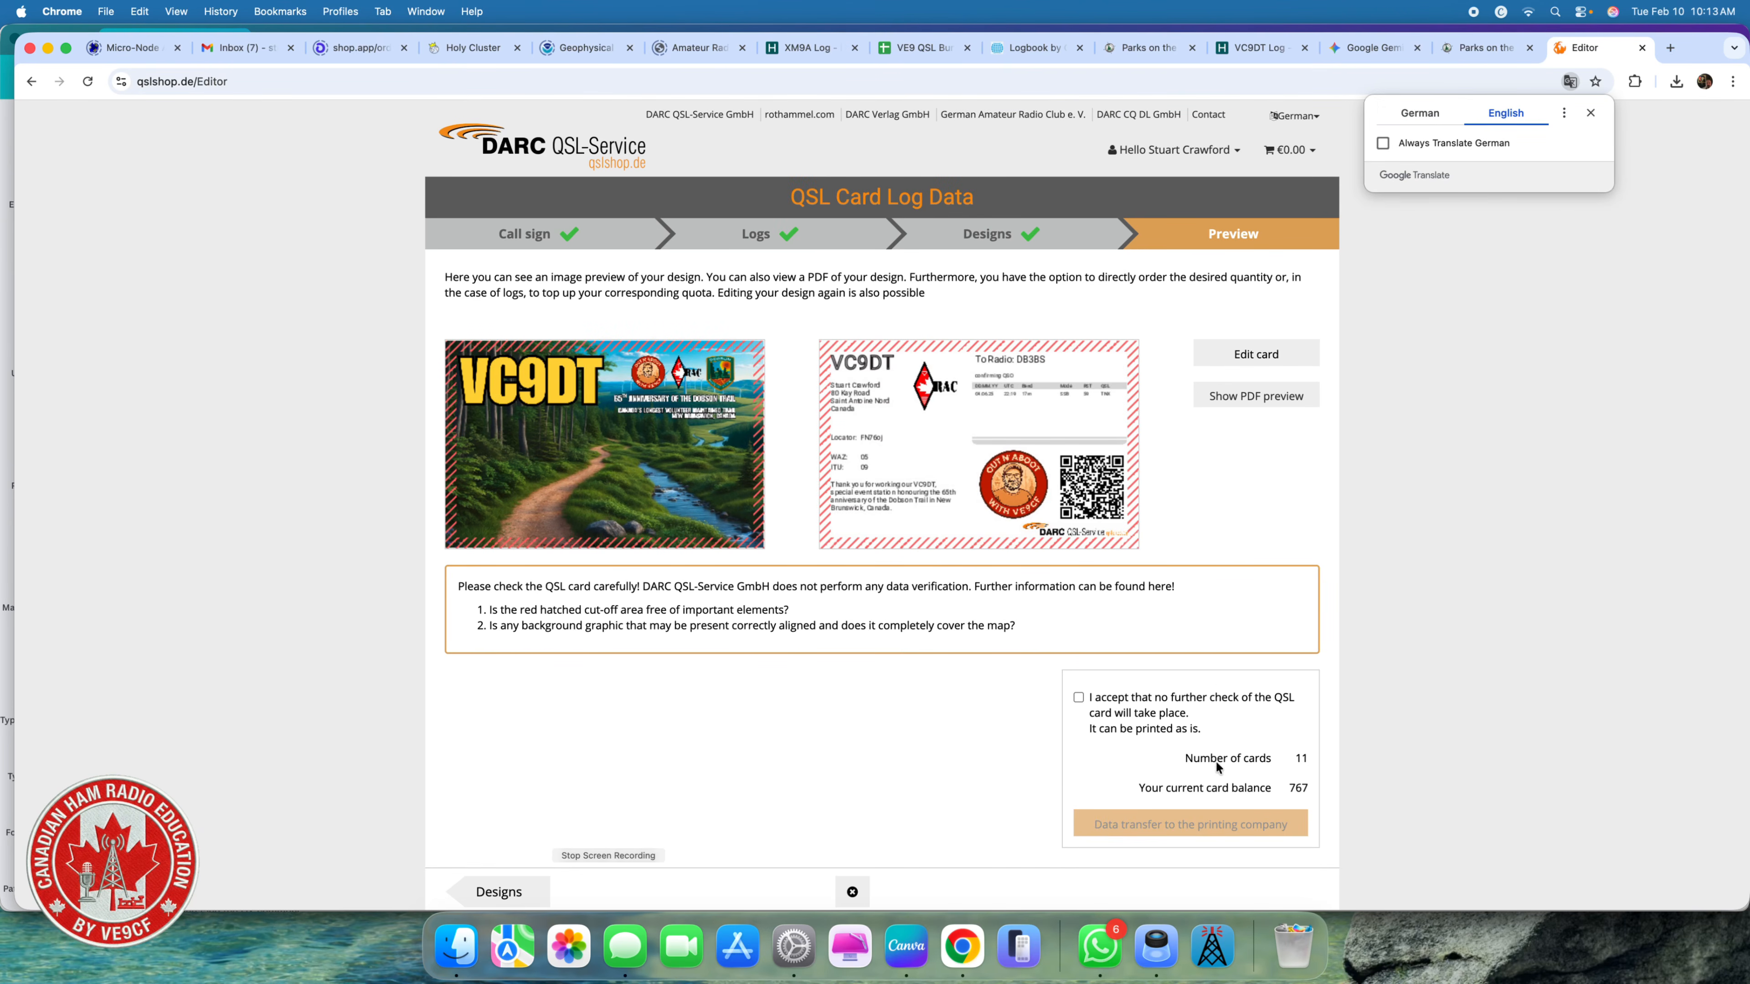
Accept printing the QSL card without a further check, and review both card sides in the downloaded PDF preview.
left_click(1078, 707)
left_click(1079, 699)
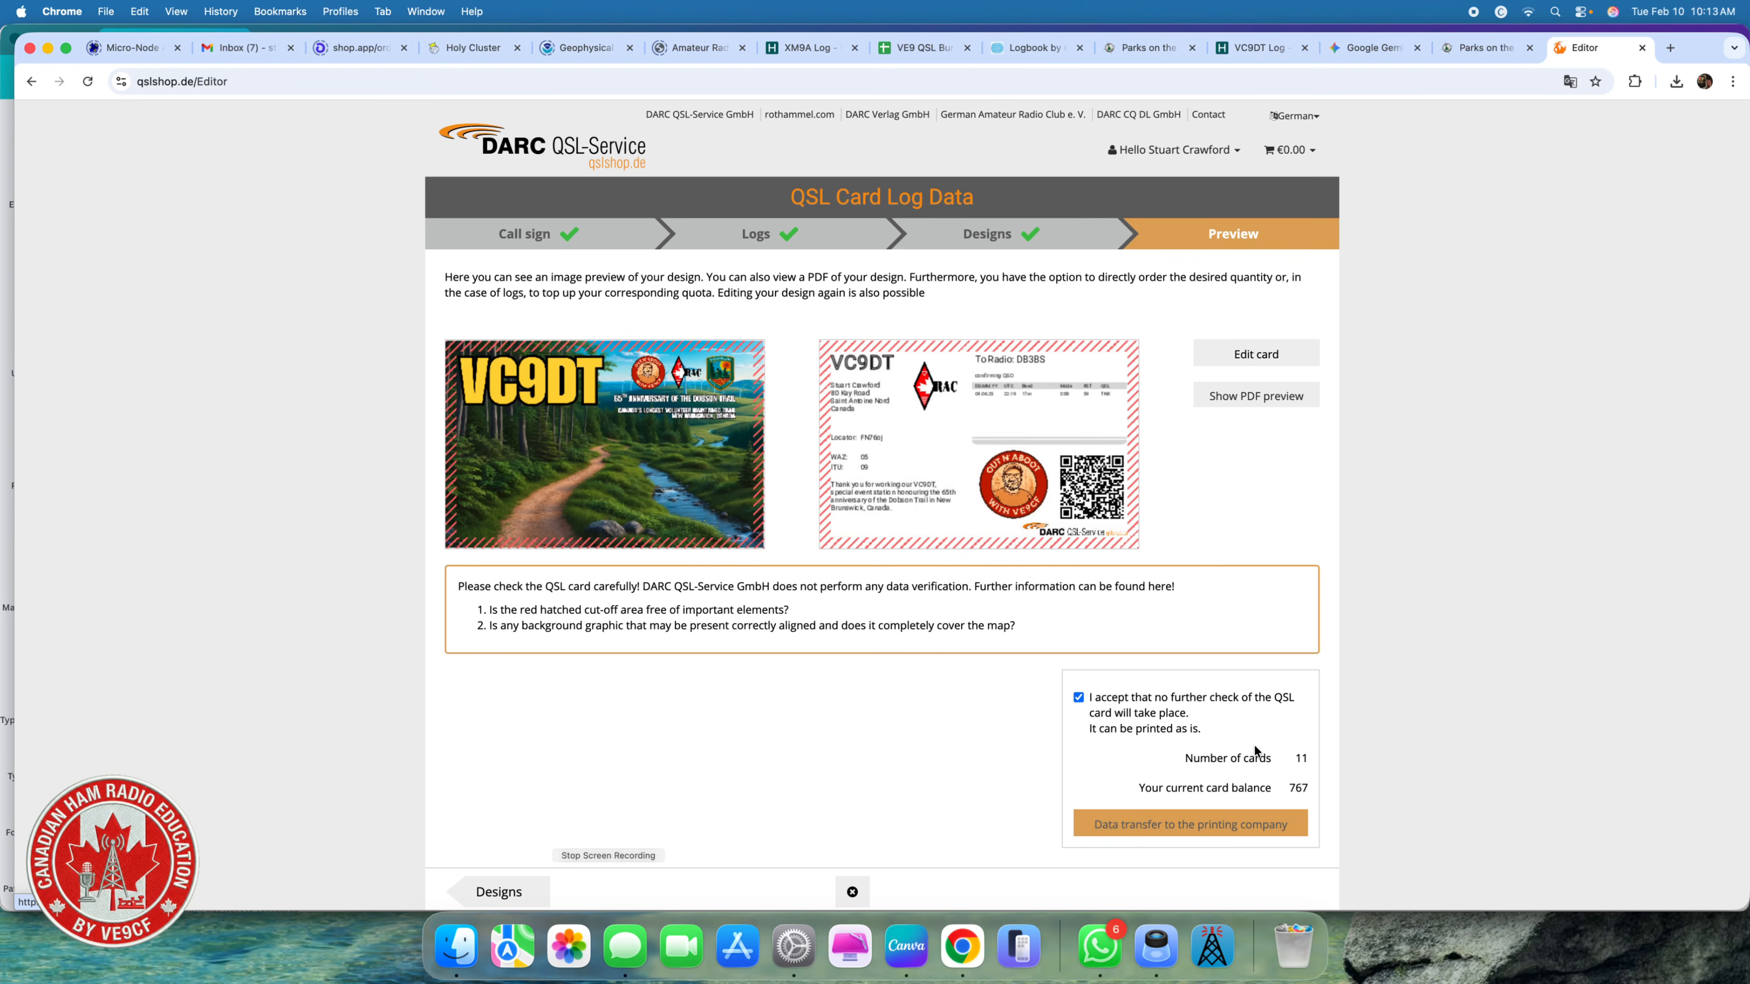
left_click(1245, 400)
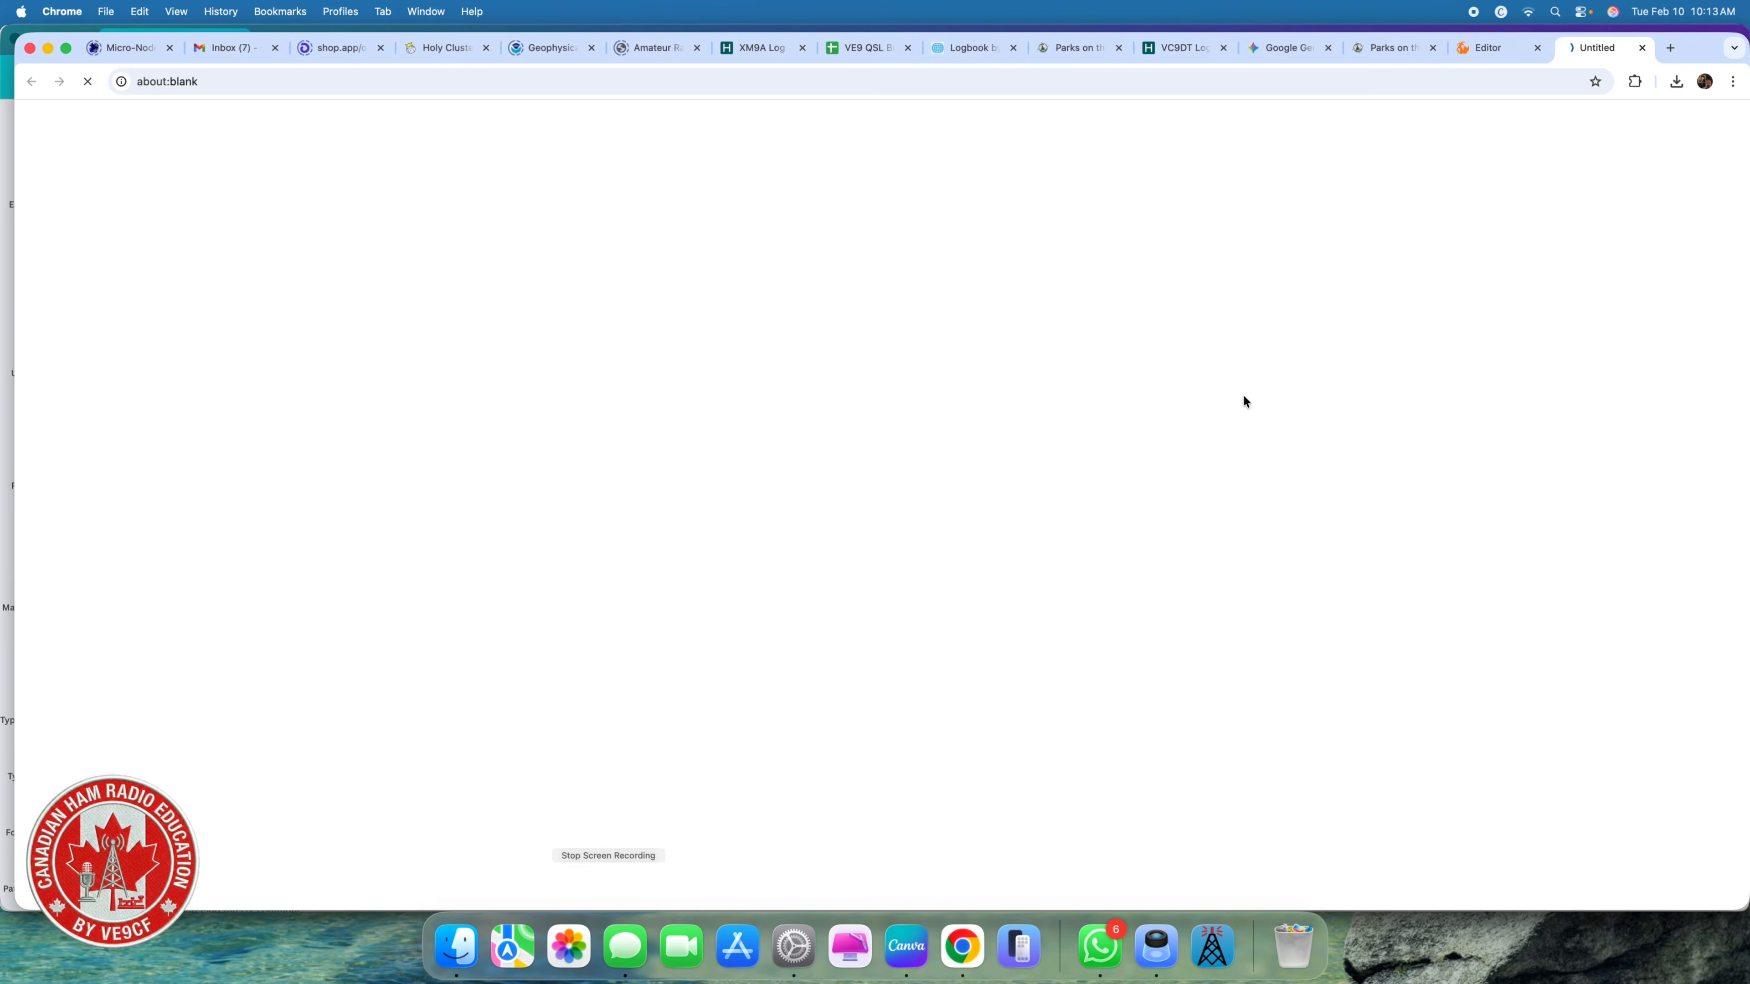
left_click(1677, 82)
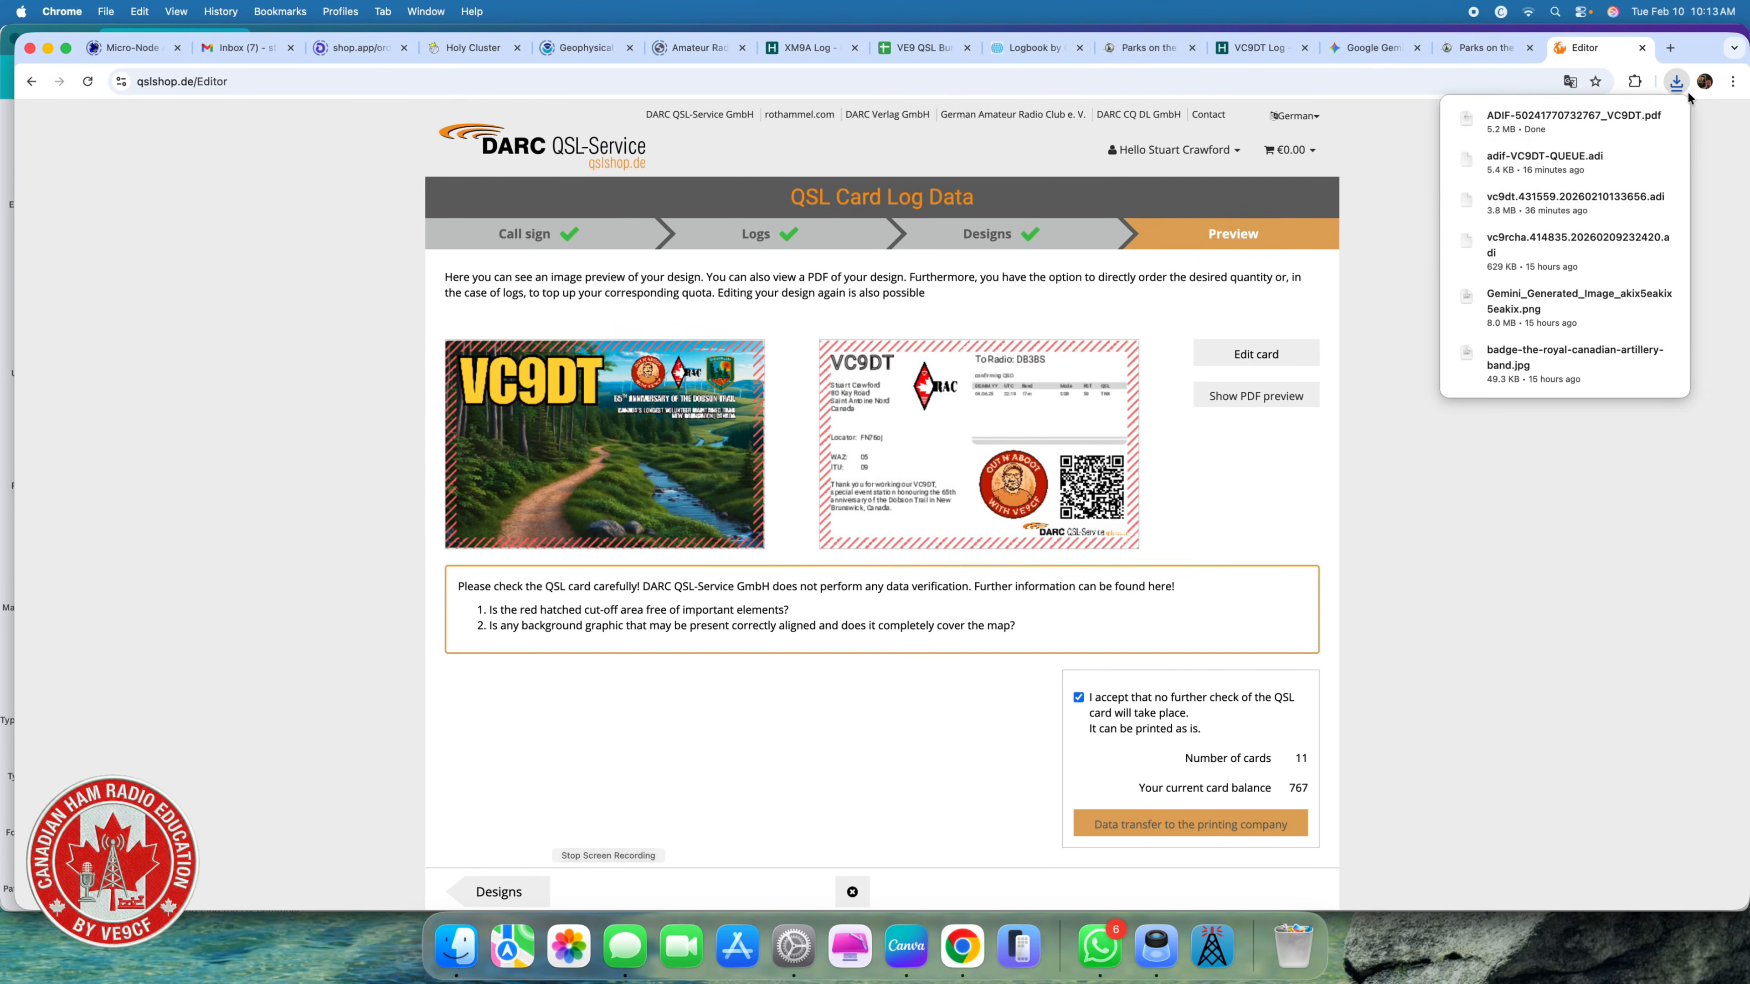
left_click(1575, 112)
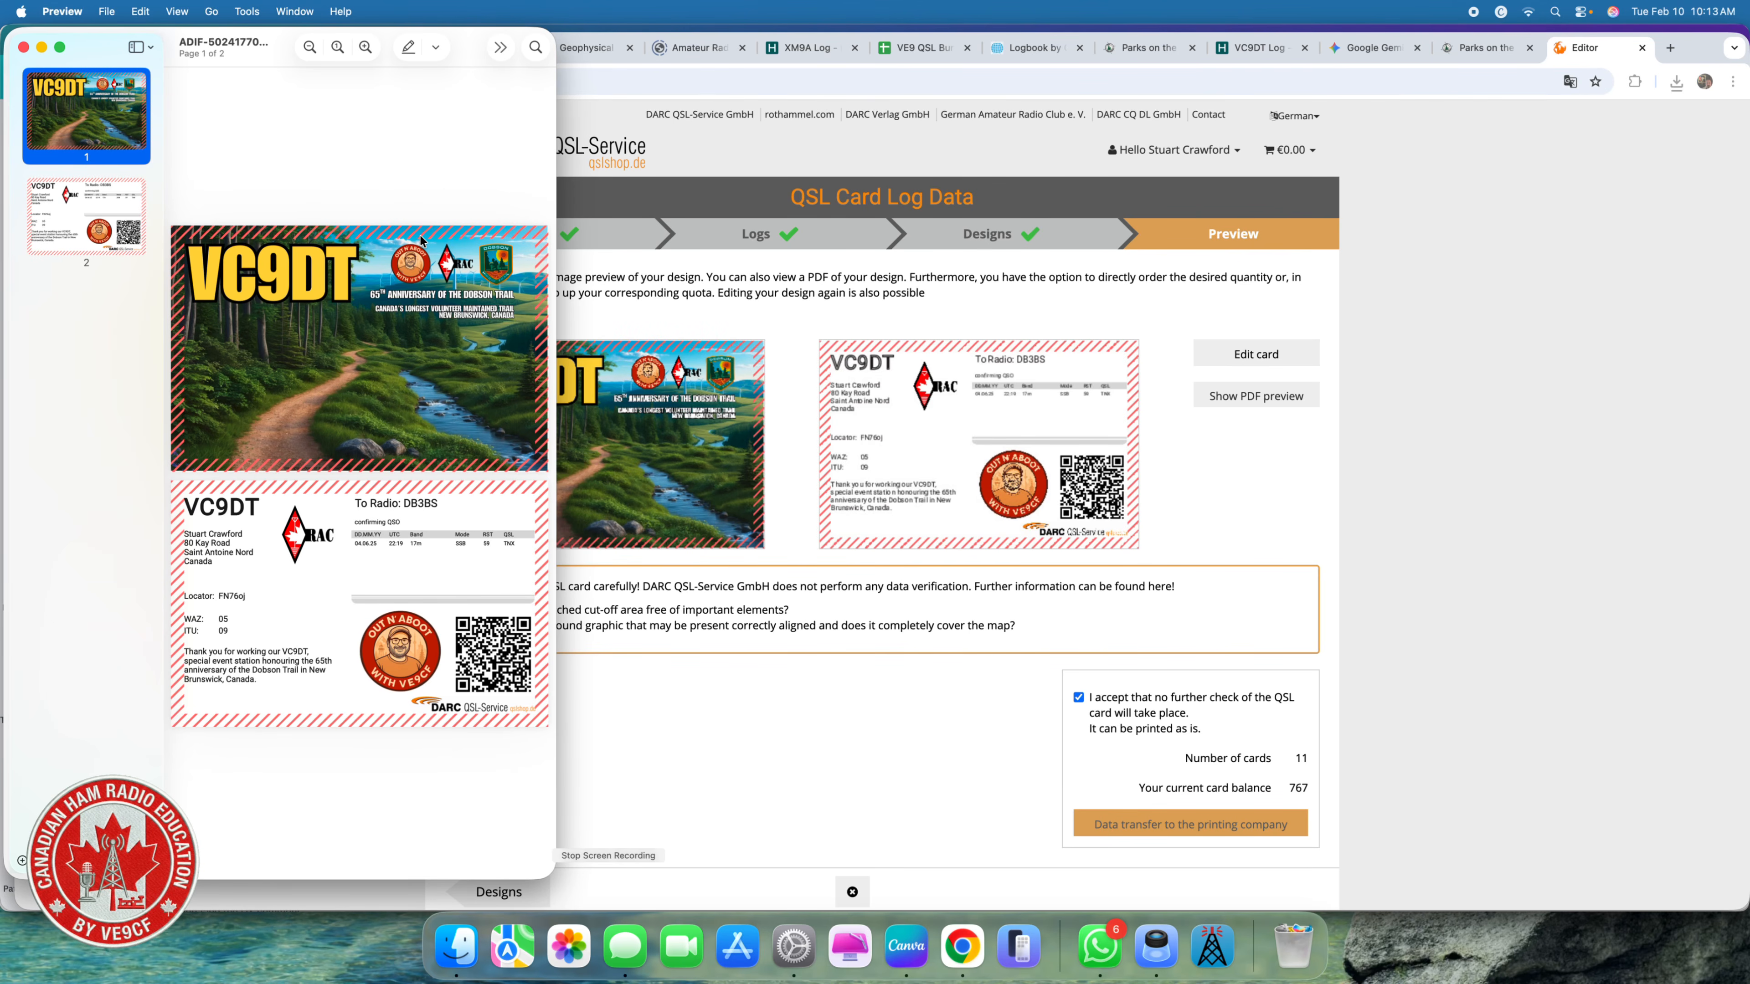
left_click(24, 47)
Transfer the VC9DT card data to the printing company and confirm the non-cancellable order.
left_click(1214, 826)
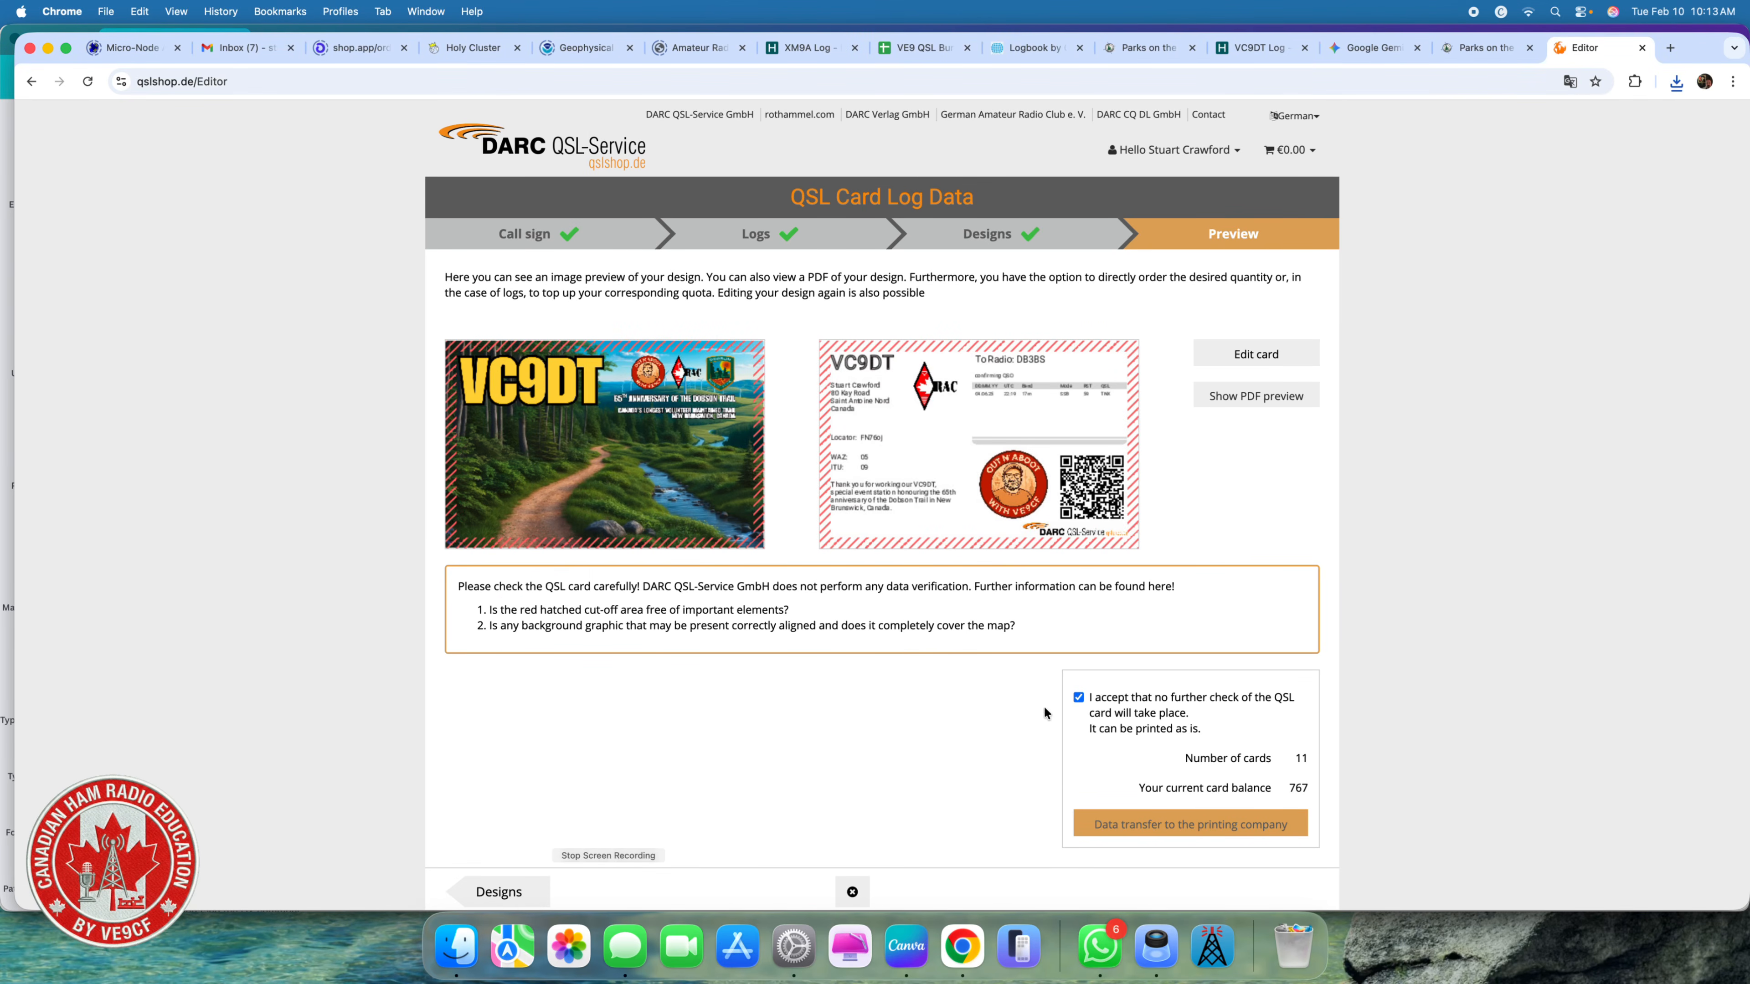
left_click(1218, 827)
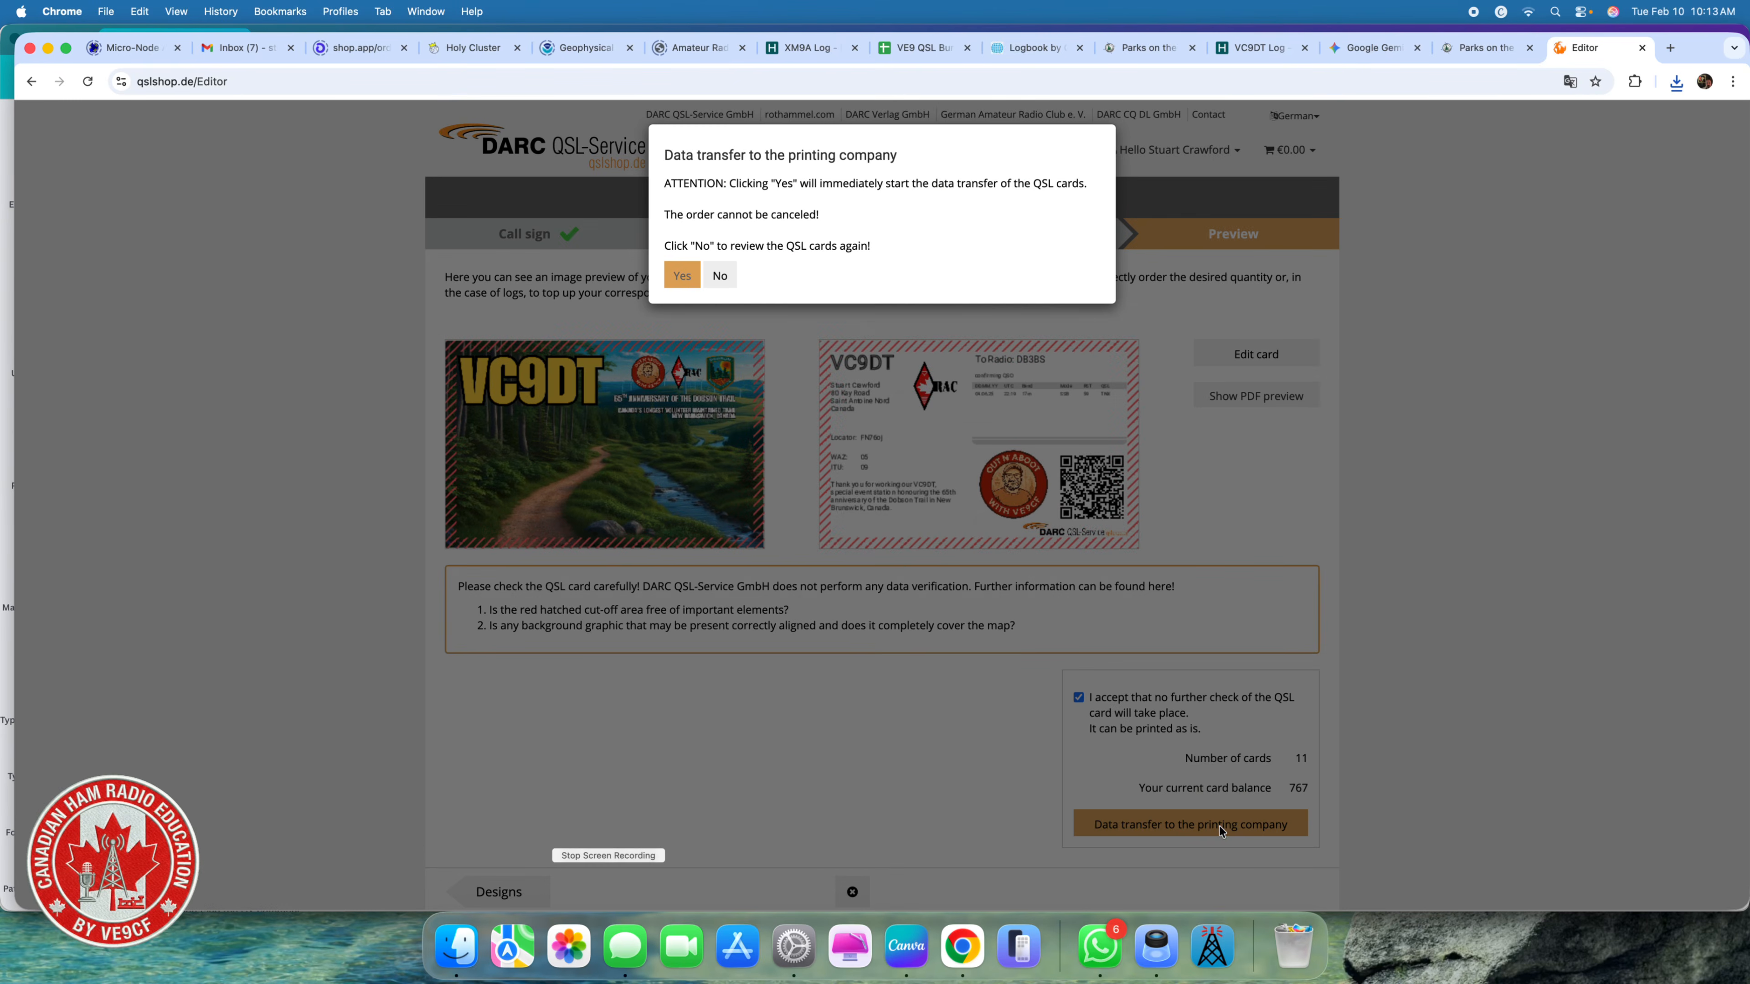
left_click(679, 282)
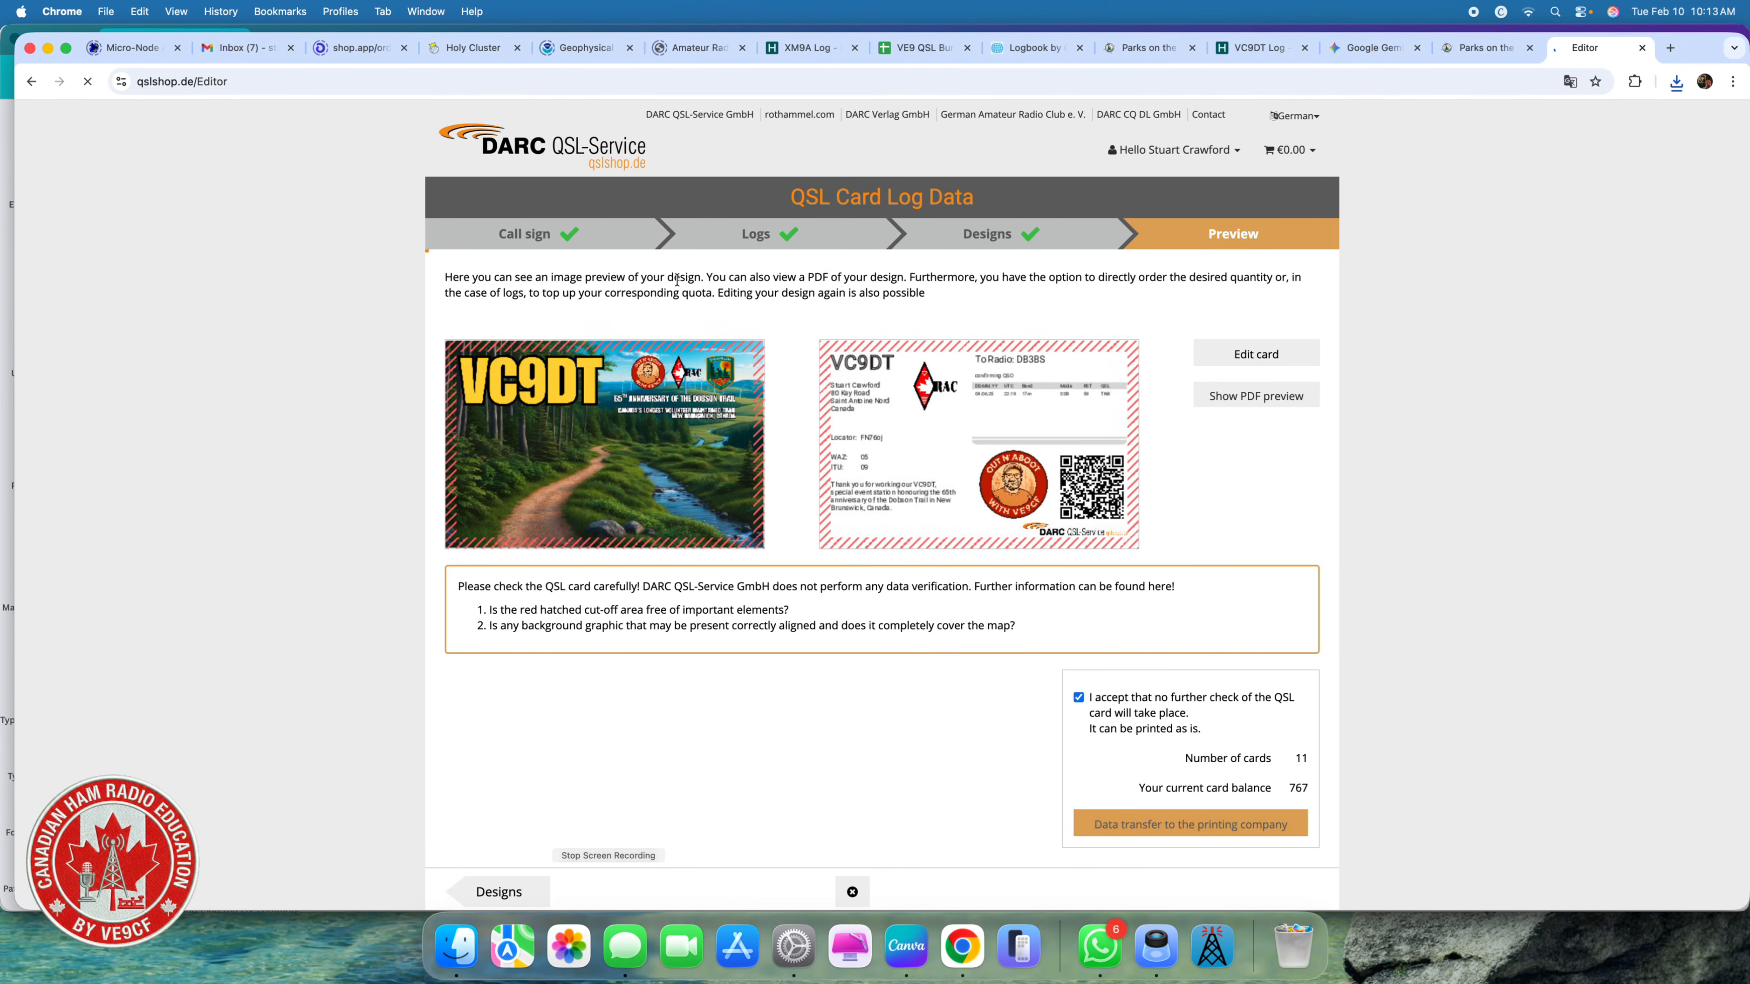